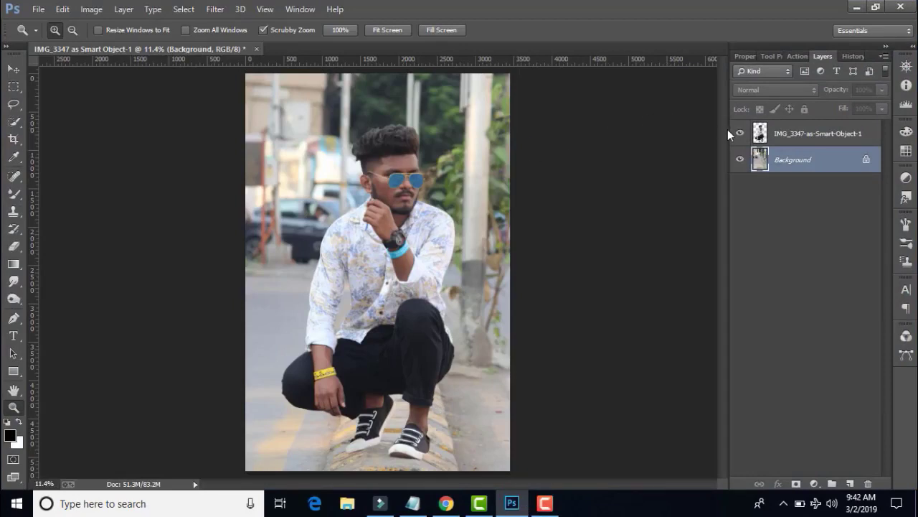
# Toggle the cut-out subject layer to compare, then unlock the Background photo as Layer 0
pyautogui.click(741, 134)
pyautogui.click(741, 133)
pyautogui.click(741, 133)
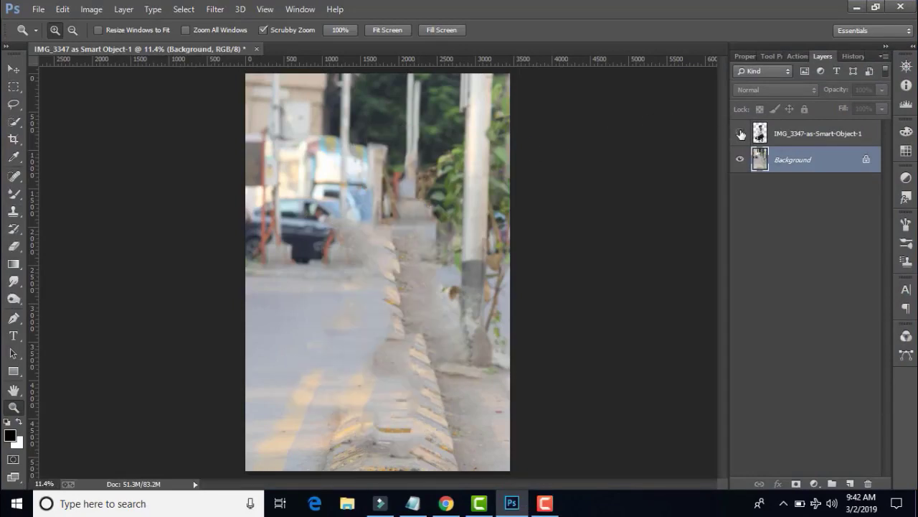
pyautogui.click(742, 134)
pyautogui.click(741, 133)
pyautogui.click(741, 133)
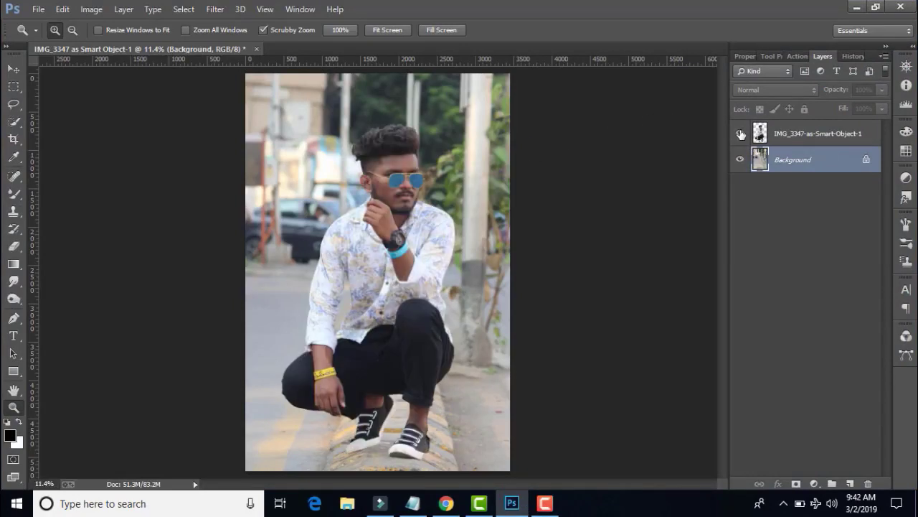
pyautogui.click(865, 160)
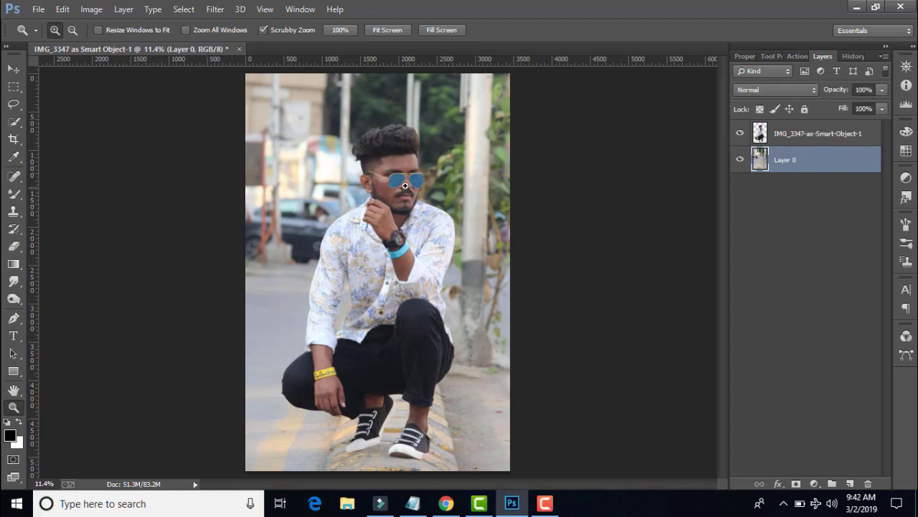
# Apply a Camera Raw filter to Layer 0 with Highlights -67 and Shadows +18
pyautogui.click(216, 11)
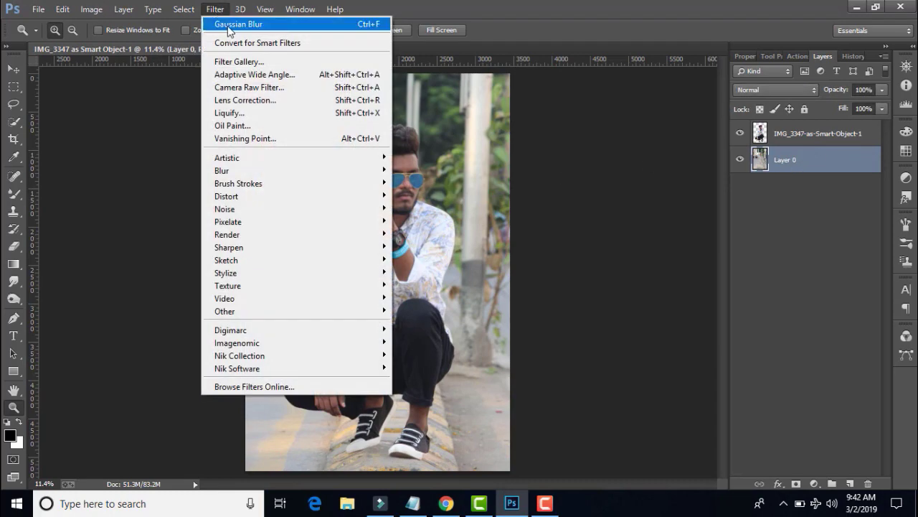
pyautogui.click(269, 89)
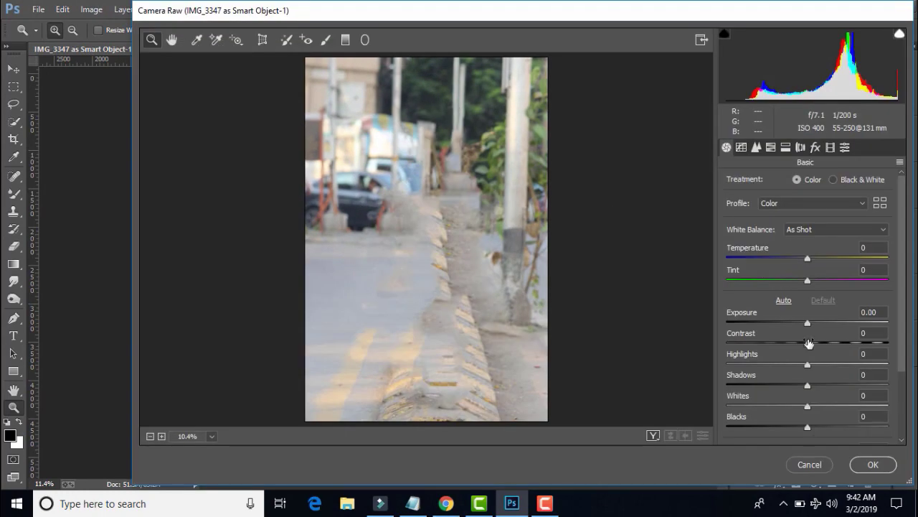
pyautogui.moveTo(807, 365); pyautogui.dragTo(753, 365)
pyautogui.moveTo(808, 386)
pyautogui.mouseDown()
pyautogui.moveTo(827, 385)
pyautogui.moveTo(816, 361)
pyautogui.moveTo(787, 341)
pyautogui.moveTo(811, 366)
pyautogui.moveTo(790, 336)
pyautogui.moveTo(823, 313)
pyautogui.mouseUp()
pyautogui.scroll(-2, 822, 386)
pyautogui.scroll(-1, 789, 340)
# Cut yellow saturation to -26 and mute the greens in HSL, then apply the grade
pyautogui.click(771, 147)
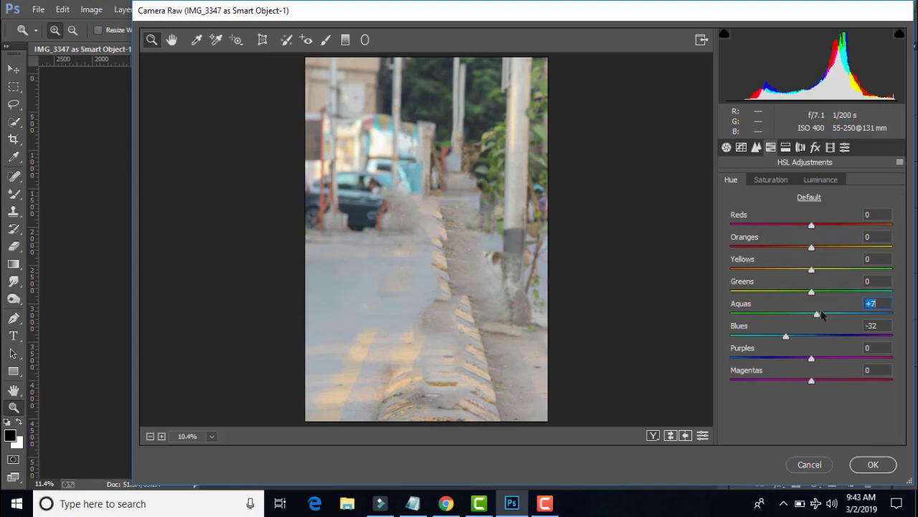
pyautogui.click(771, 179)
pyautogui.moveTo(812, 269)
pyautogui.mouseDown()
pyautogui.moveTo(790, 269)
pyautogui.moveTo(773, 290)
pyautogui.mouseUp()
pyautogui.click(785, 147)
pyautogui.click(868, 463)
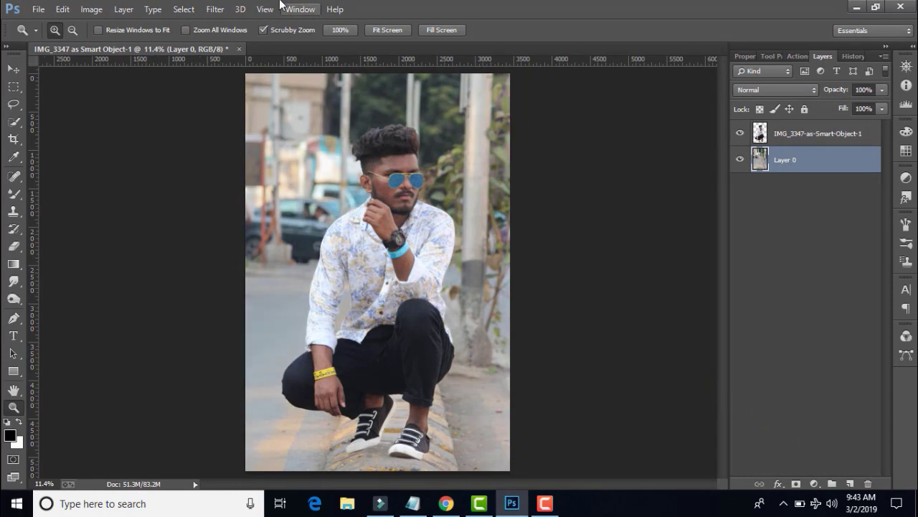
# Launch Color Efex Pro 4 on Layer 0 and choose the Dark Contrasts filter
pyautogui.click(225, 10)
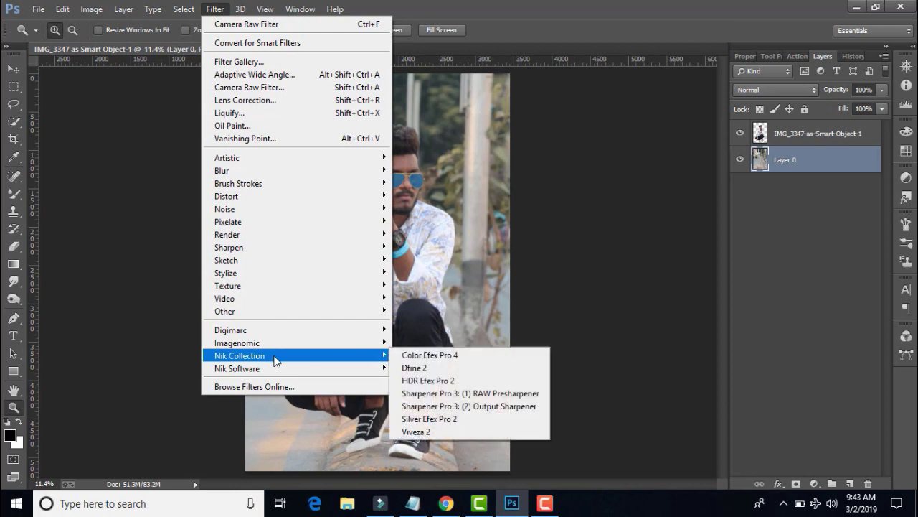
pyautogui.moveTo(240, 355)
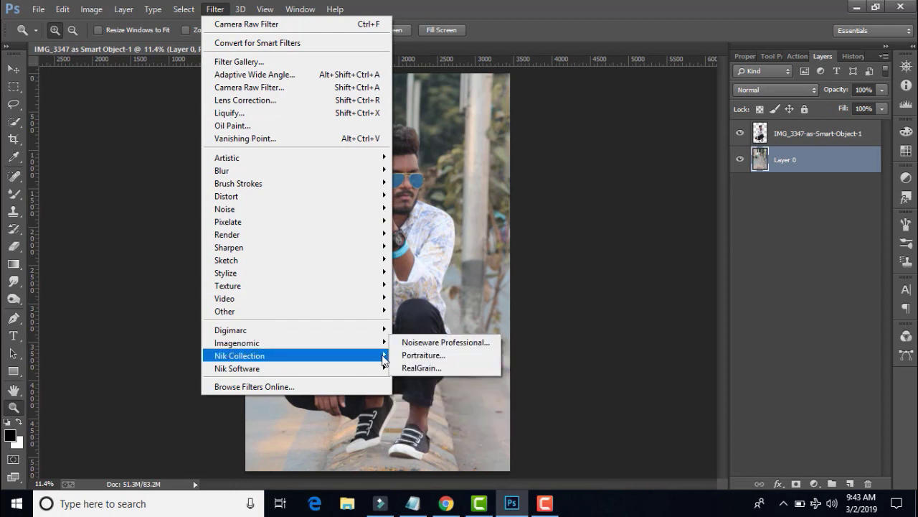
pyautogui.click(405, 353)
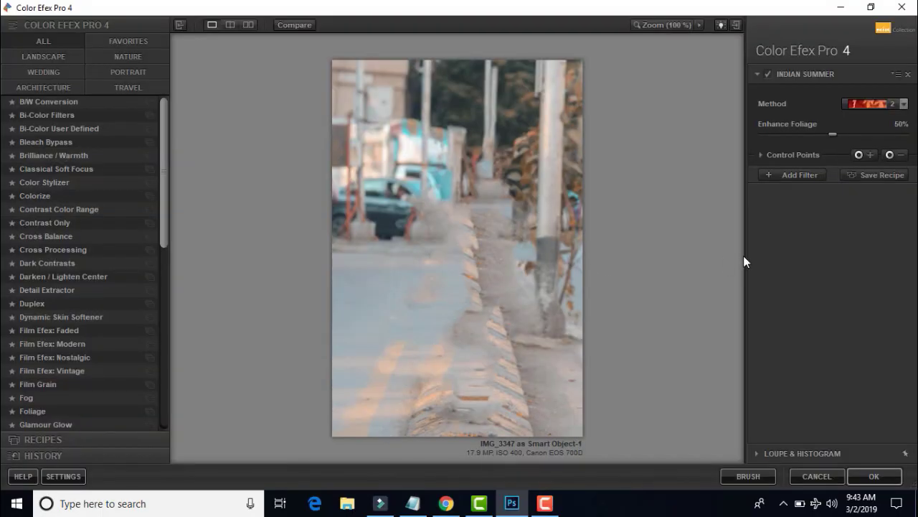
pyautogui.click(69, 264)
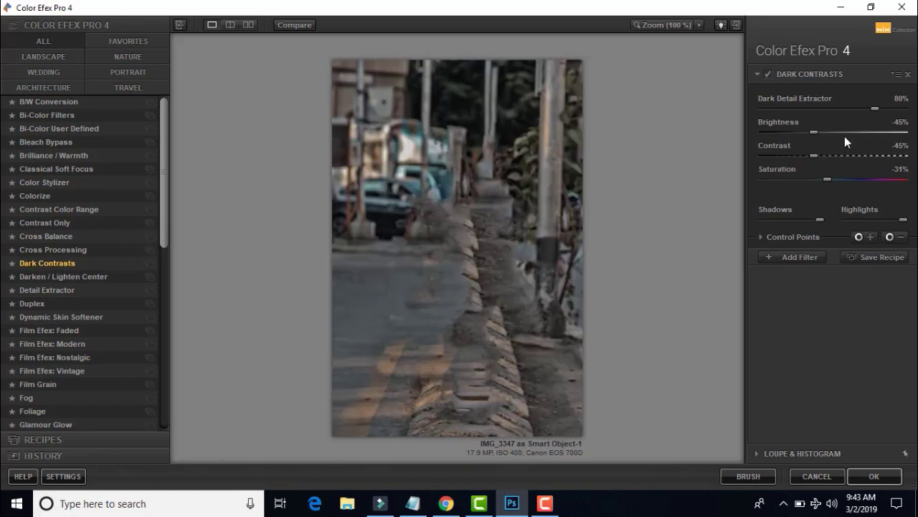
# Set Dark Contrasts to dark detail 89%, contrast -51% and brightness -38%
pyautogui.click(882, 108)
pyautogui.click(876, 108)
pyautogui.moveTo(790, 156); pyautogui.dragTo(803, 155)
pyautogui.click(810, 155)
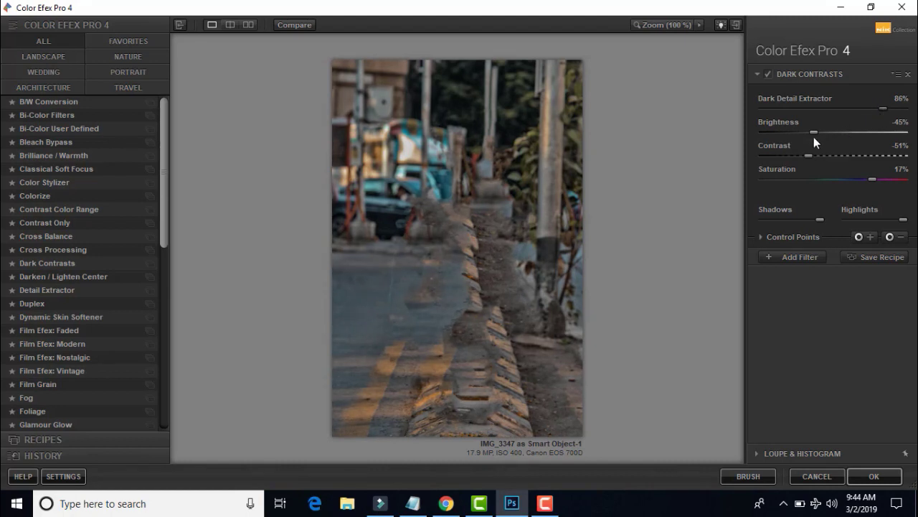
pyautogui.moveTo(813, 135); pyautogui.dragTo(826, 133)
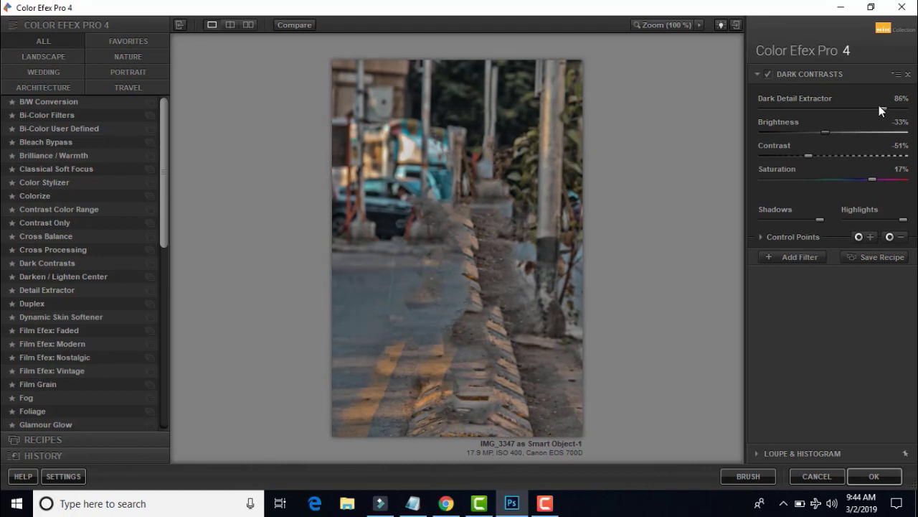
pyautogui.moveTo(890, 112); pyautogui.dragTo(893, 110)
# Add a Detail Extractor filter with higher saturation and reduced extraction strength
pyautogui.click(784, 257)
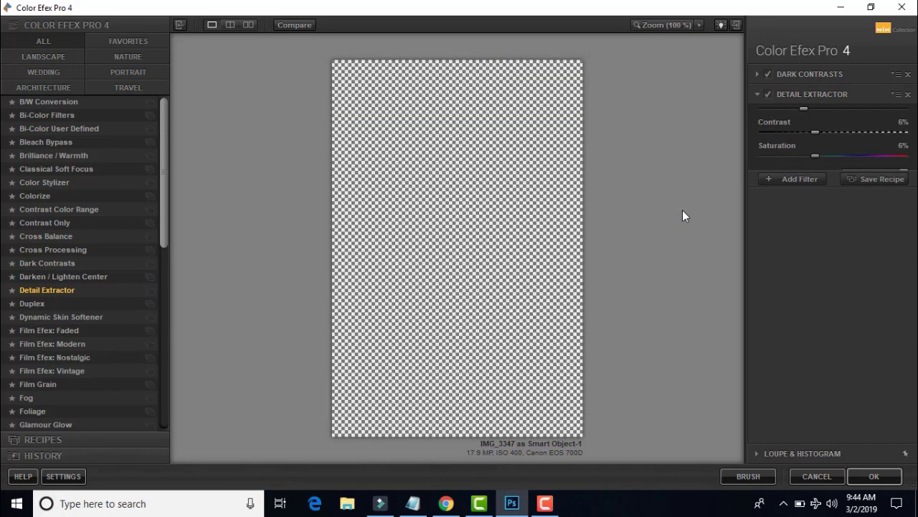
pyautogui.moveTo(822, 175); pyautogui.dragTo(870, 176)
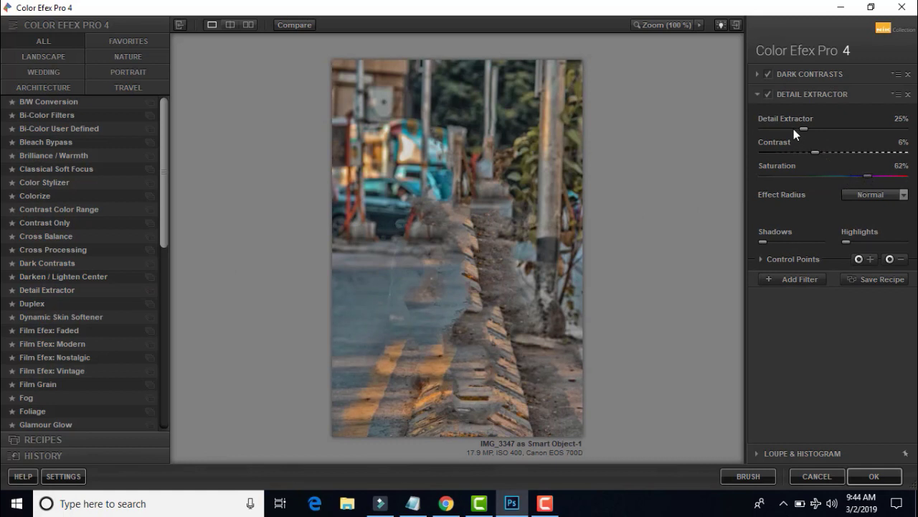
pyautogui.moveTo(794, 130); pyautogui.dragTo(771, 128)
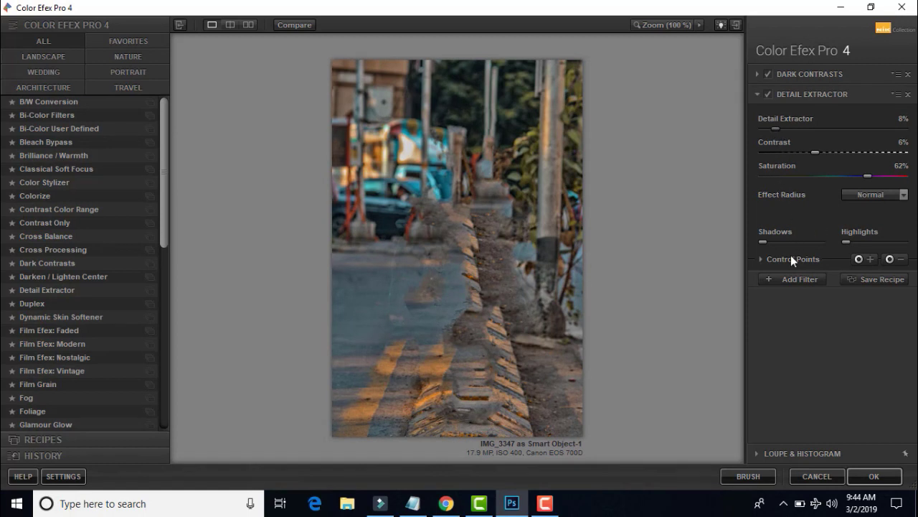
# Add Indian Summer with method 2 and Enhance Foliage 72%, and return the result to Photoshop
pyautogui.click(797, 279)
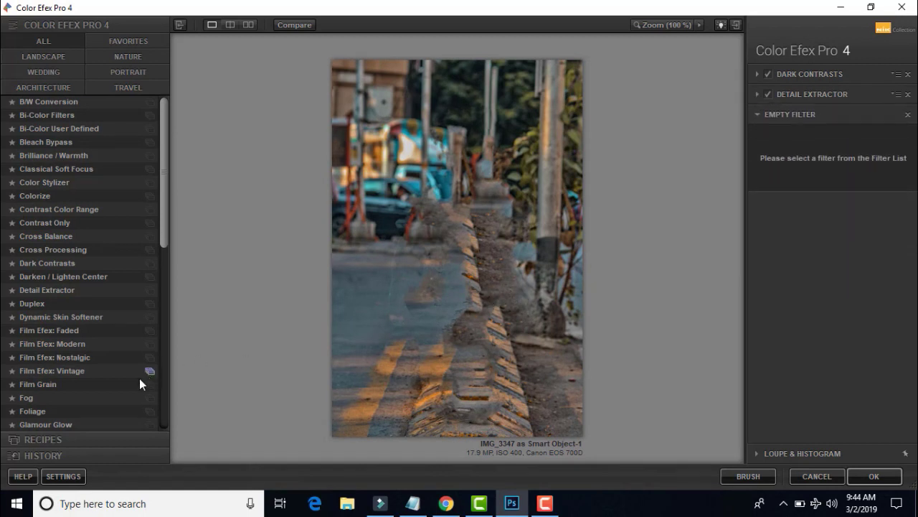
pyautogui.scroll(-1, 125, 383)
pyautogui.scroll(-3, 93, 387)
pyautogui.scroll(-1, 76, 382)
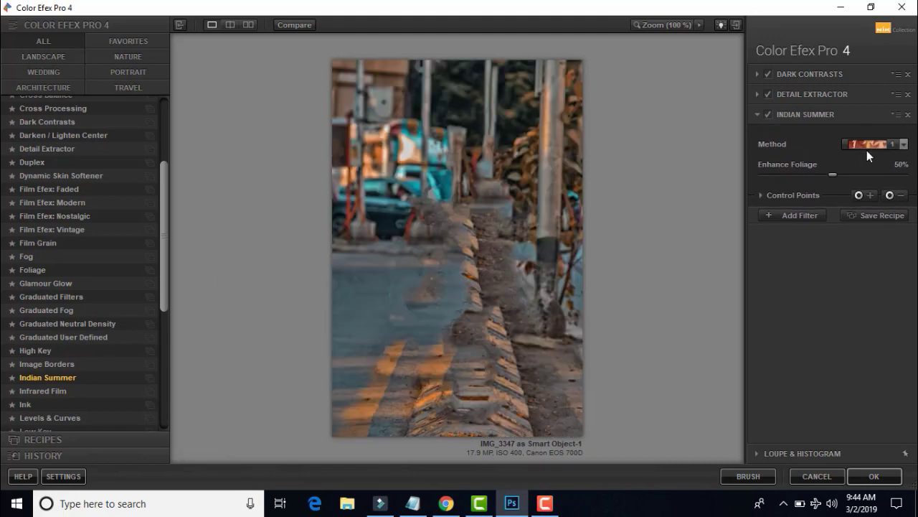
pyautogui.click(881, 144)
pyautogui.click(876, 173)
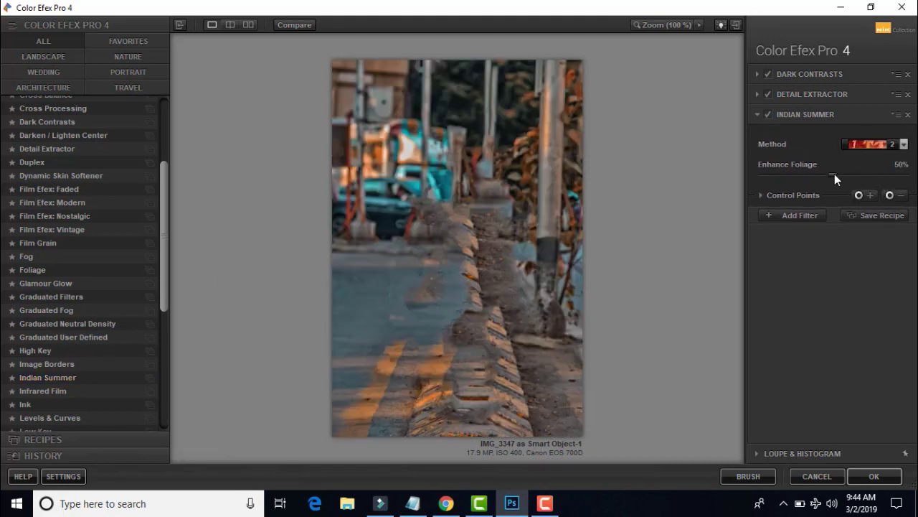
pyautogui.click(853, 176)
pyautogui.click(865, 174)
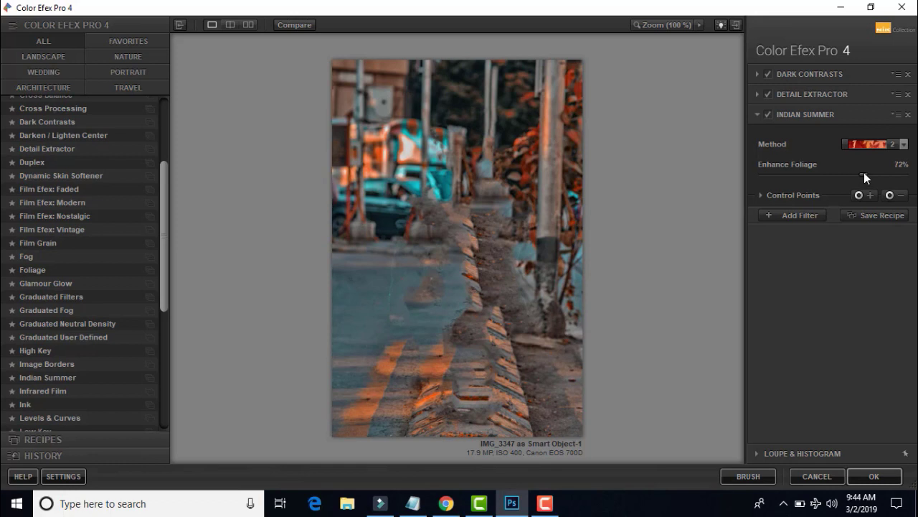
pyautogui.click(798, 217)
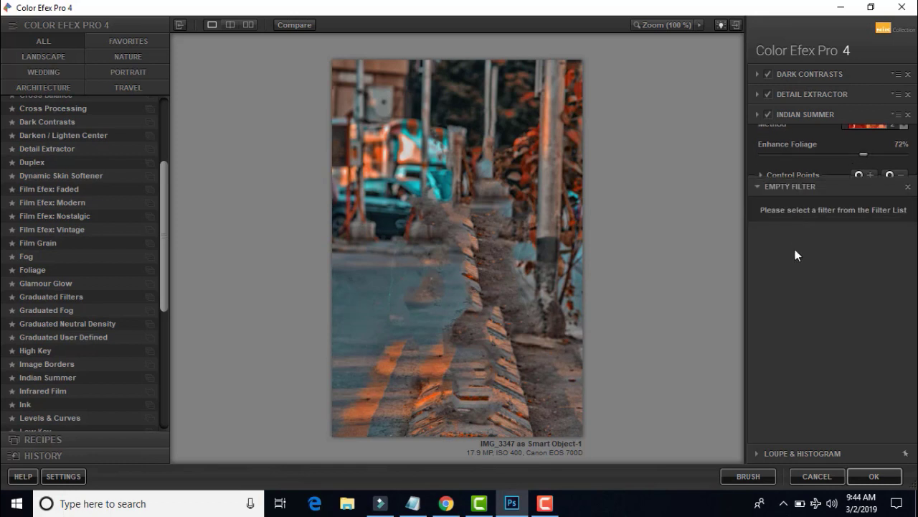
pyautogui.click(856, 477)
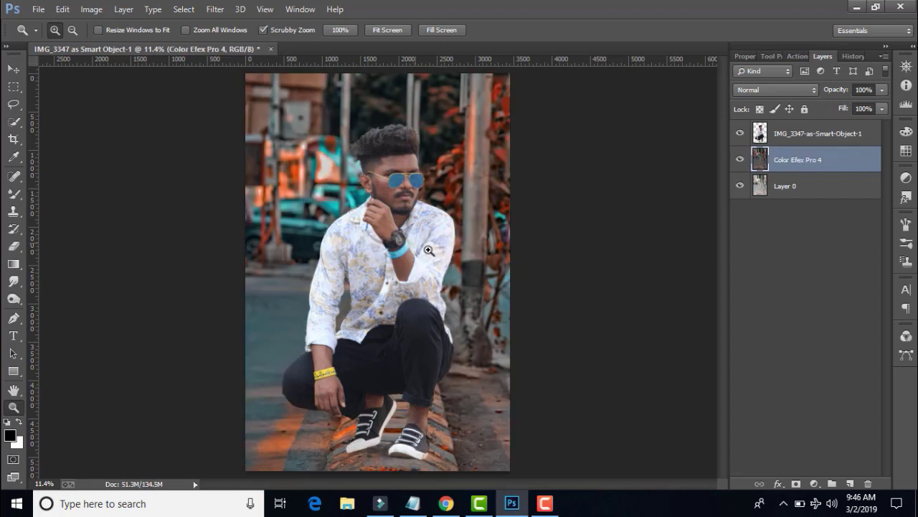
# Merge the Color Efex layer down into Layer 0 and hide the cut-out subject
pyautogui.rightClick(796, 159)
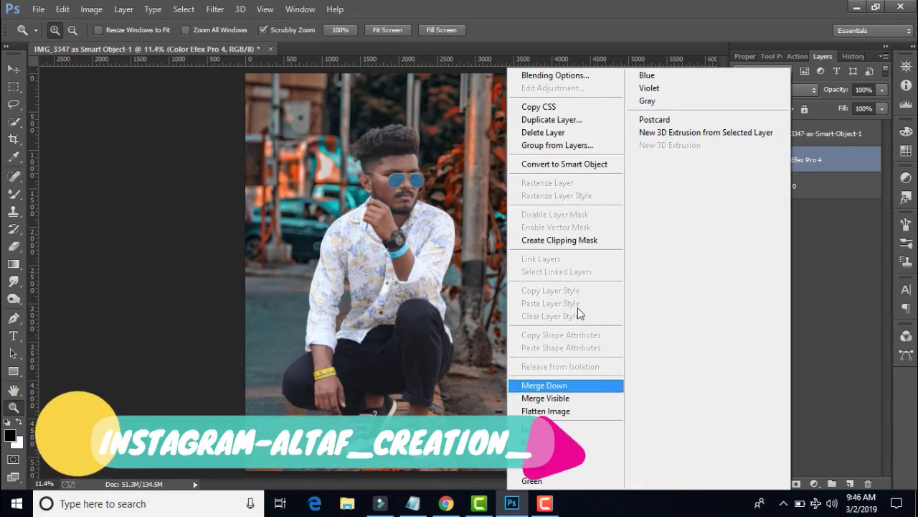
pyautogui.click(566, 385)
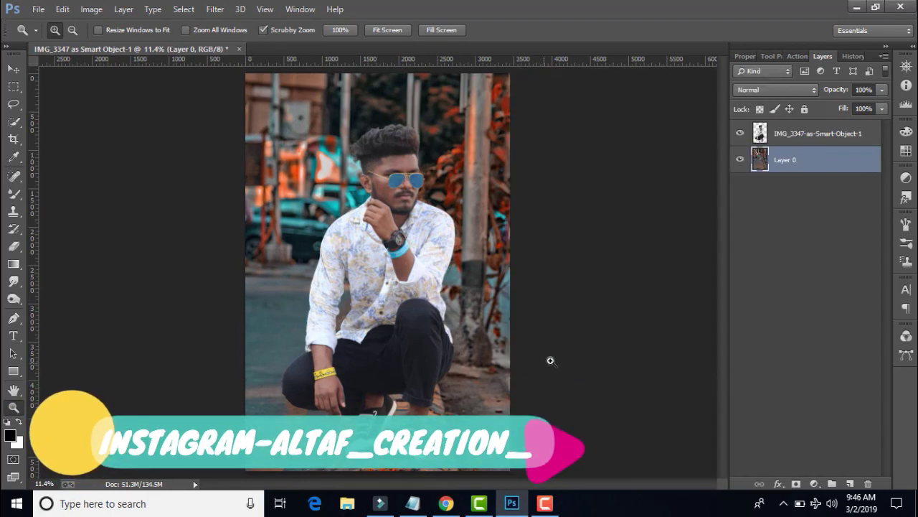
pyautogui.click(740, 133)
# Spot-heal the leftover smears on the road and beside the pole
pyautogui.moveTo(421, 301); pyautogui.dragTo(351, 266)
pyautogui.scroll(-2, 350, 266)
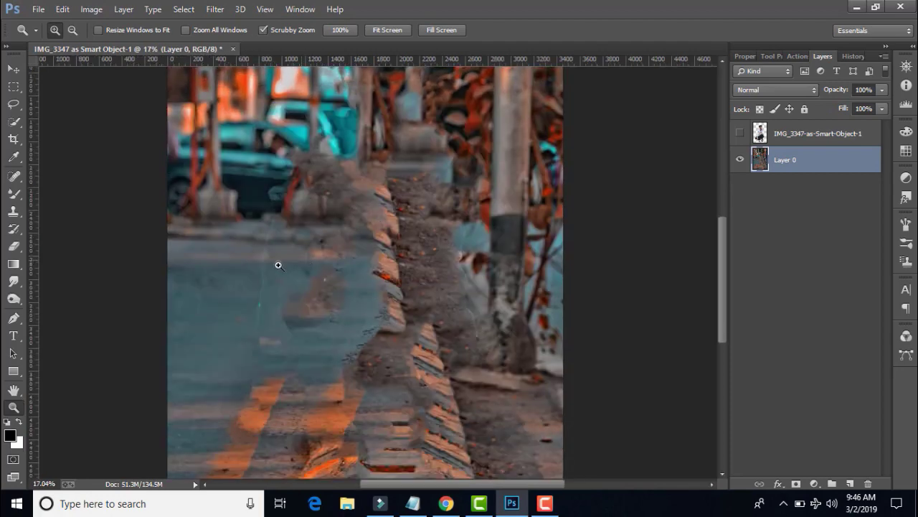
pyautogui.click(13, 176)
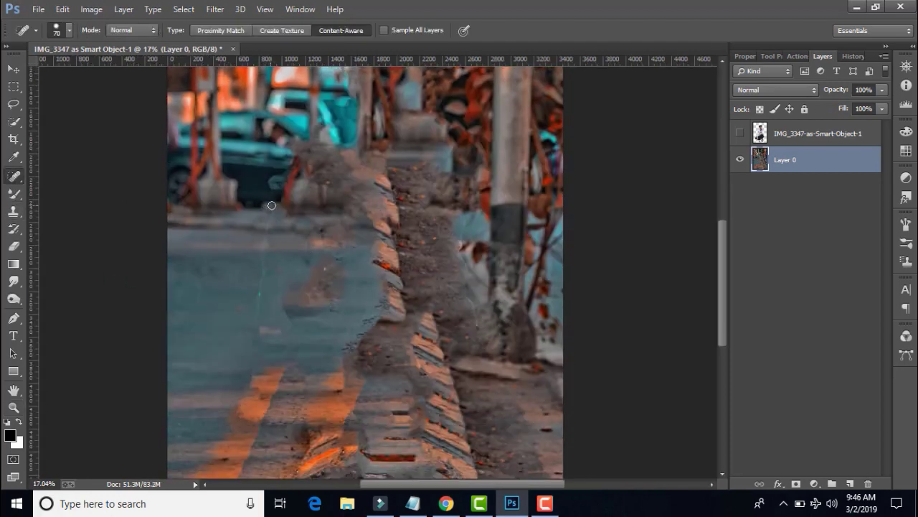
pyautogui.moveTo(273, 206); pyautogui.dragTo(247, 332)
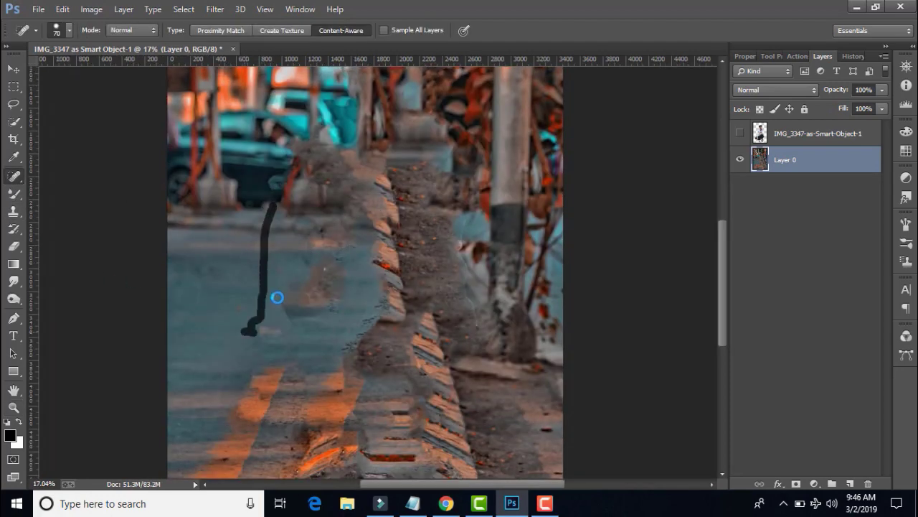
pyautogui.moveTo(468, 210); pyautogui.dragTo(475, 330)
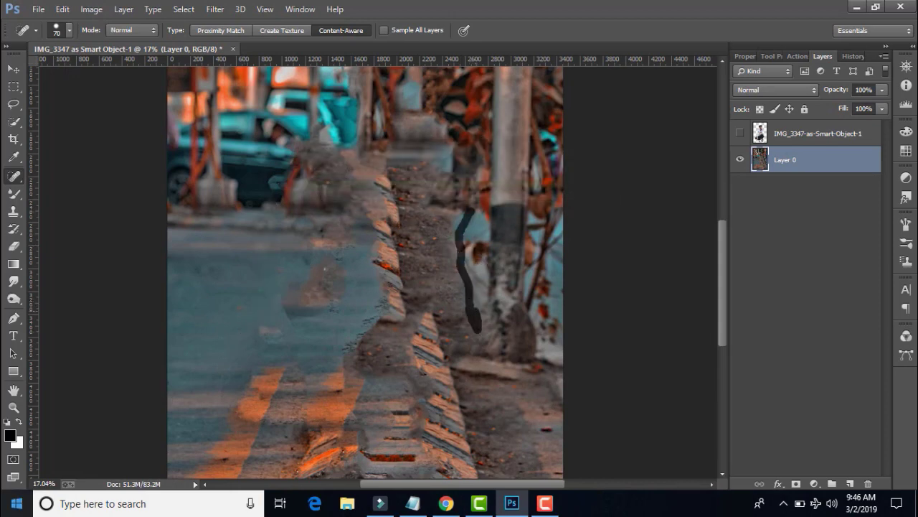
pyautogui.scroll(3, 707, 190)
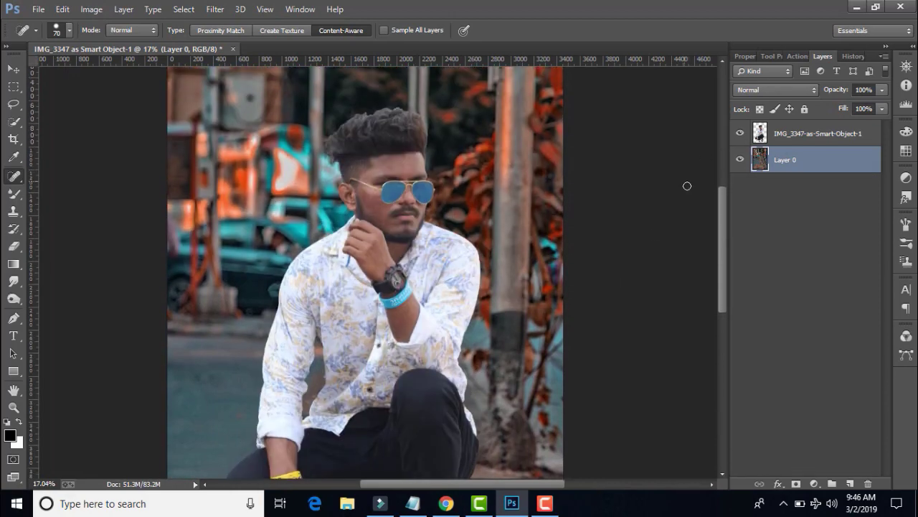
pyautogui.click(13, 406)
pyautogui.keyDown('alt'); pyautogui.click(299, 322); pyautogui.keyUp('alt')
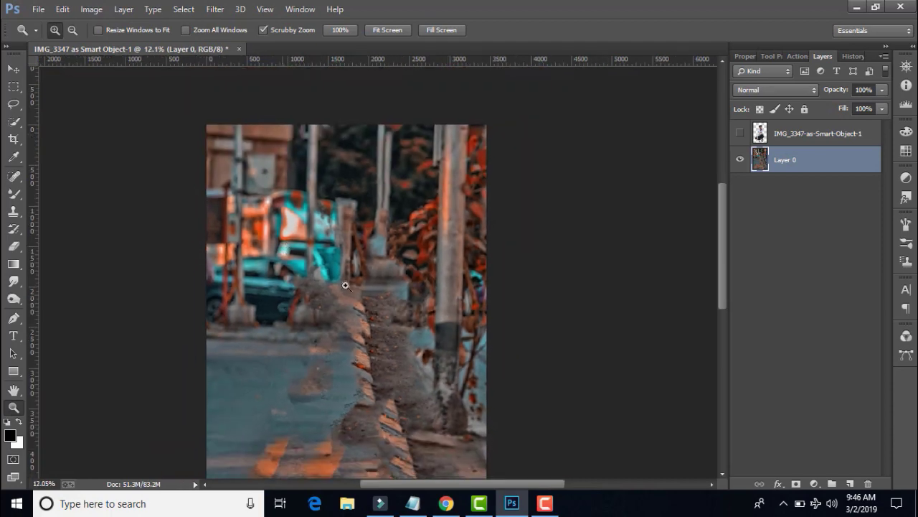
# Apply a Tilt-Shift blur to Layer 0 at 21 px
pyautogui.click(208, 10)
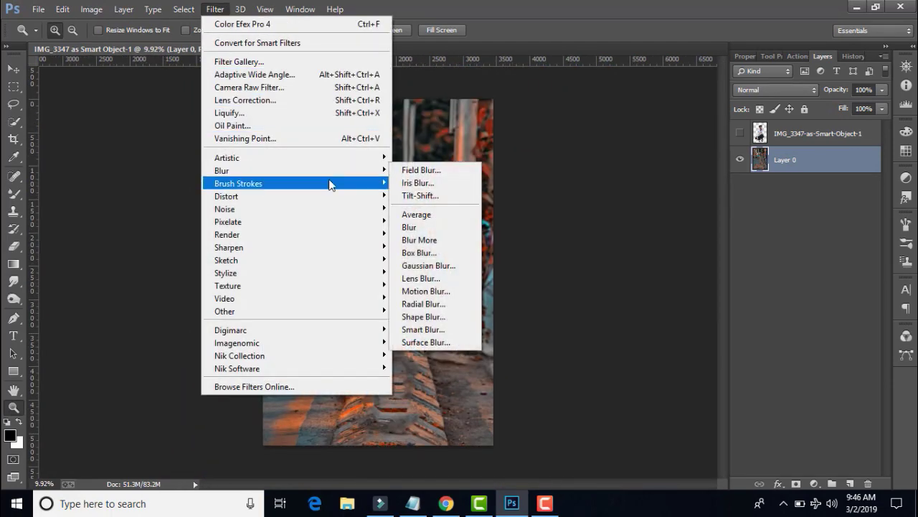
pyautogui.moveTo(222, 170)
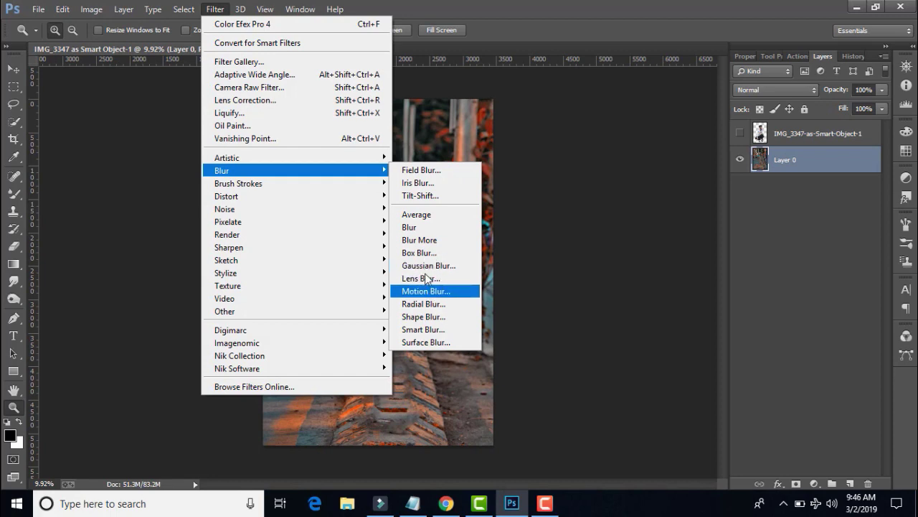
pyautogui.click(422, 195)
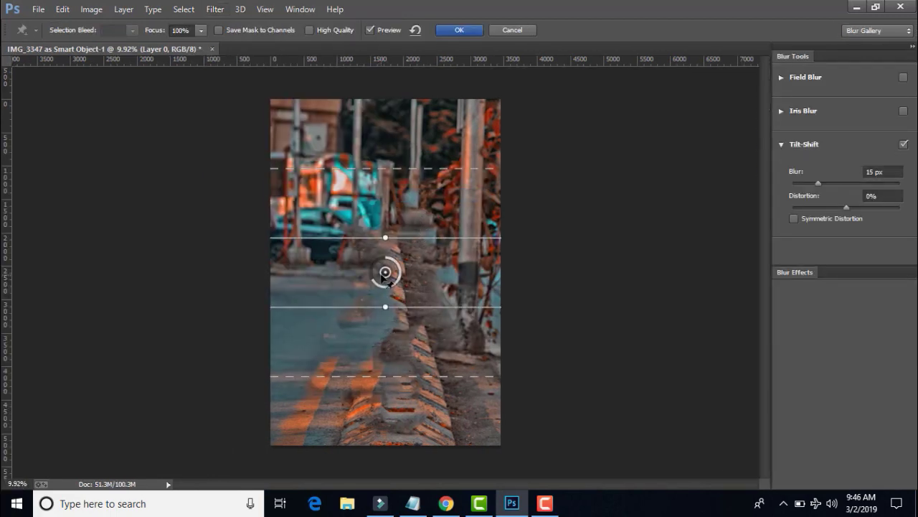
pyautogui.moveTo(383, 278); pyautogui.dragTo(385, 306)
# Tilt the sharp band about 5° along the kerb, reshape the fades, and raise the blur to 88 px
pyautogui.moveTo(386, 272); pyautogui.dragTo(392, 409)
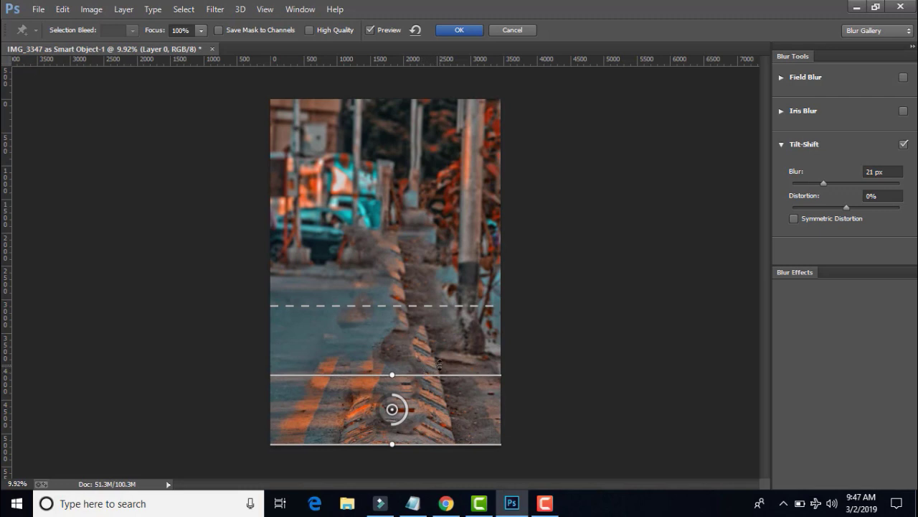
pyautogui.moveTo(440, 365); pyautogui.dragTo(439, 377)
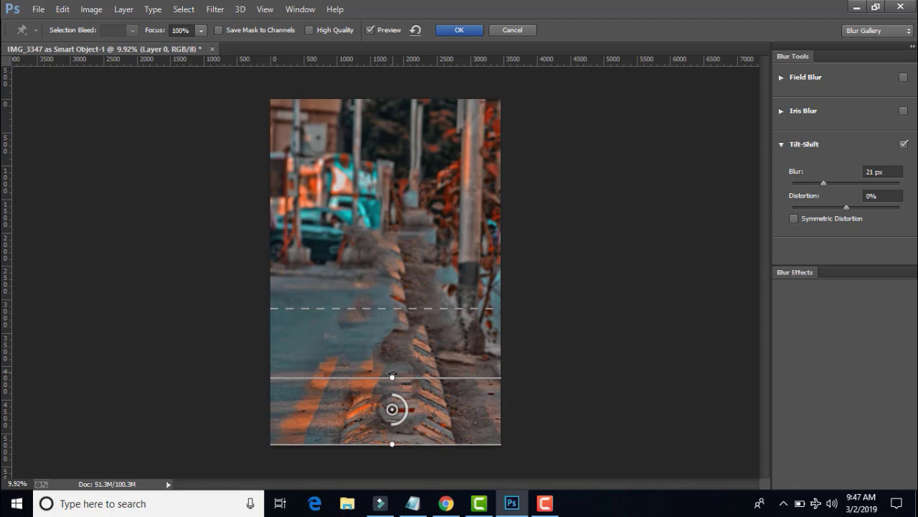
pyautogui.moveTo(391, 372); pyautogui.dragTo(390, 377)
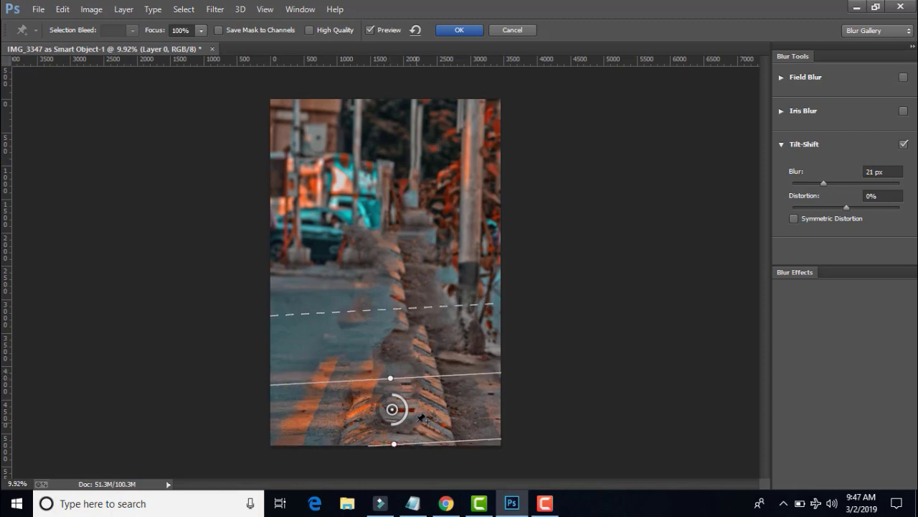
pyautogui.moveTo(423, 452); pyautogui.dragTo(426, 468)
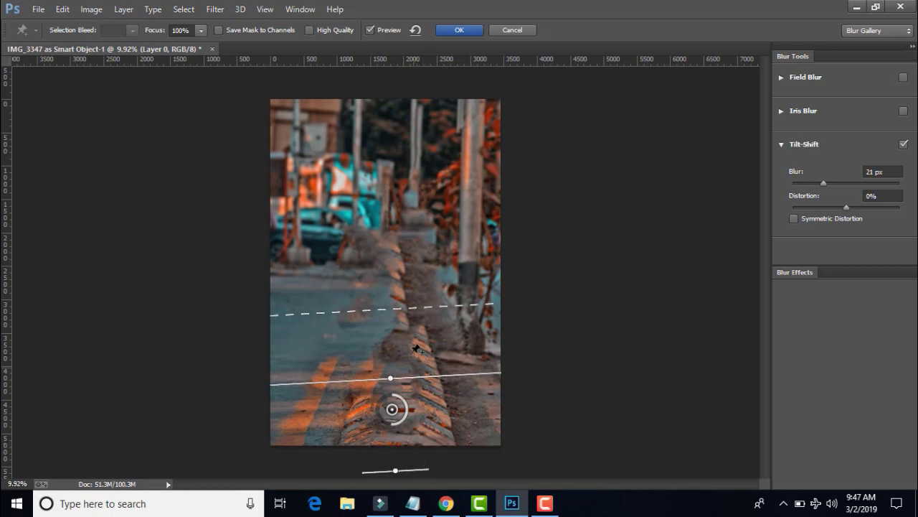
pyautogui.moveTo(384, 314); pyautogui.dragTo(391, 349)
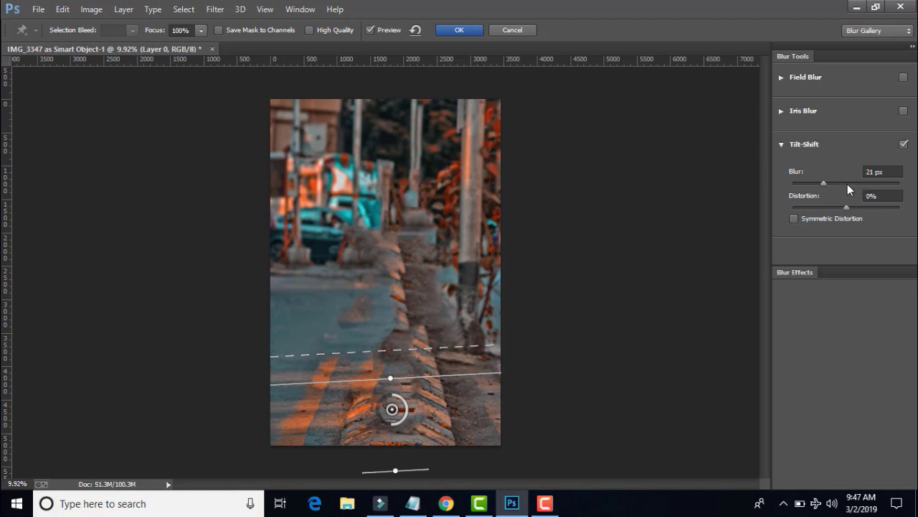
pyautogui.click(846, 183)
# Add 19% light bokeh, 18% bokeh colour and a 171–244 light range
pyautogui.click(798, 273)
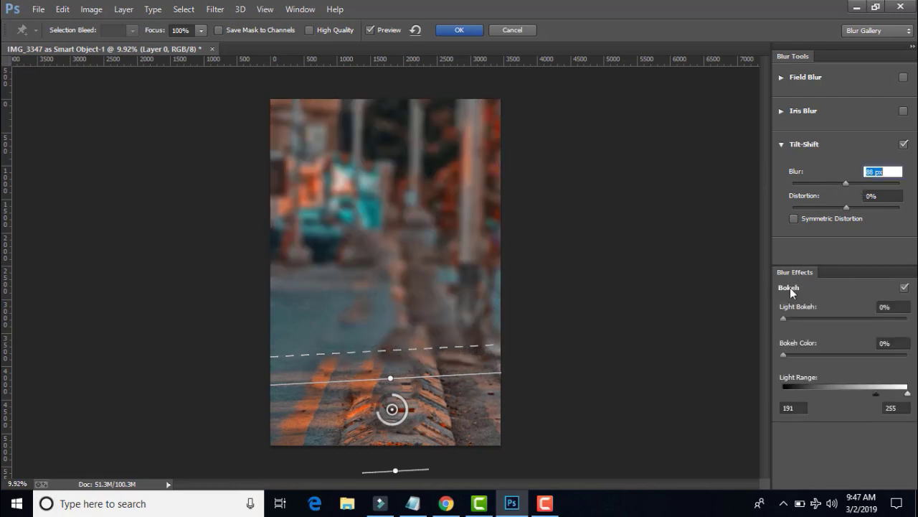
pyautogui.moveTo(803, 321); pyautogui.dragTo(810, 318)
pyautogui.moveTo(795, 354); pyautogui.dragTo(805, 352)
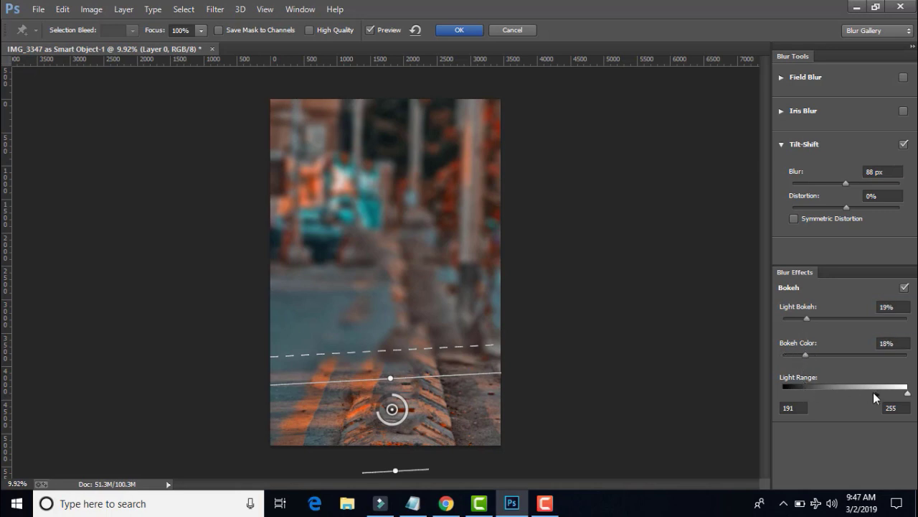
pyautogui.moveTo(873, 391); pyautogui.dragTo(901, 394)
# Raise the blur to 169 px and nudge the sharp band and fade along the kerb
pyautogui.click(854, 183)
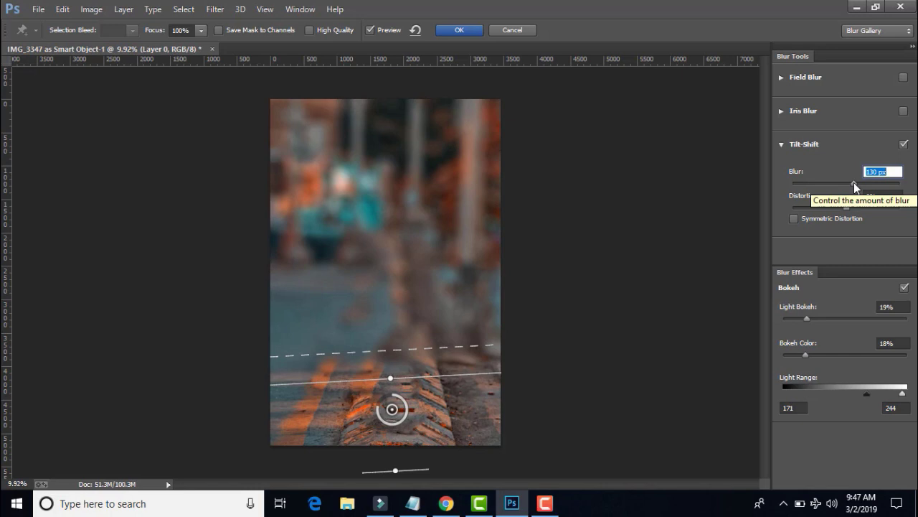
pyautogui.moveTo(854, 183); pyautogui.dragTo(863, 183)
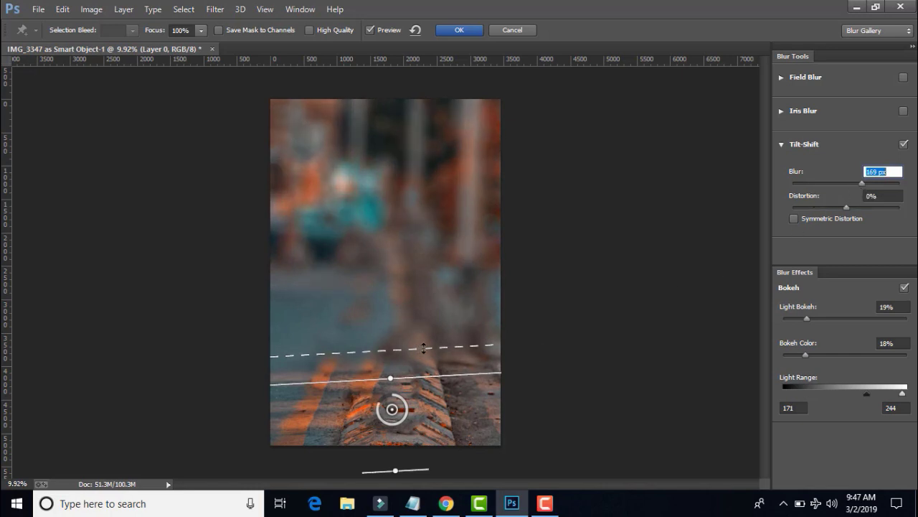
pyautogui.moveTo(433, 379); pyautogui.dragTo(434, 391)
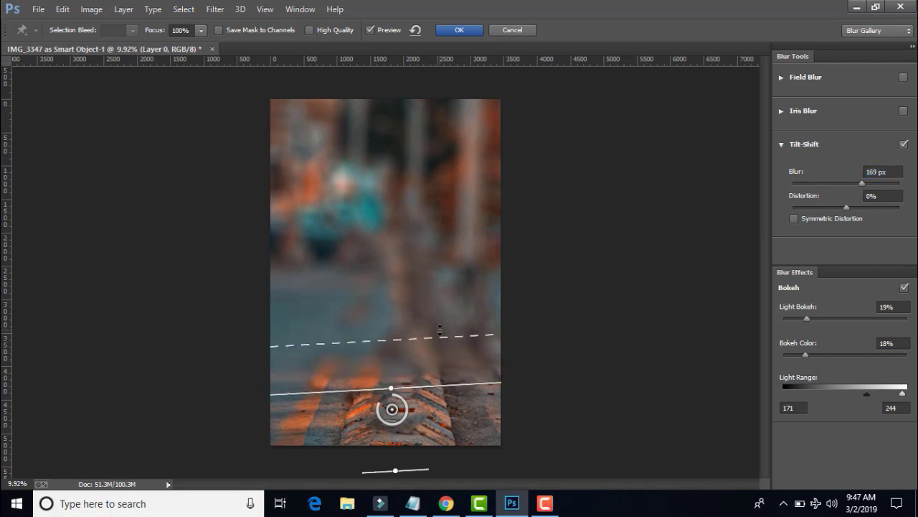
pyautogui.moveTo(438, 338); pyautogui.dragTo(442, 342)
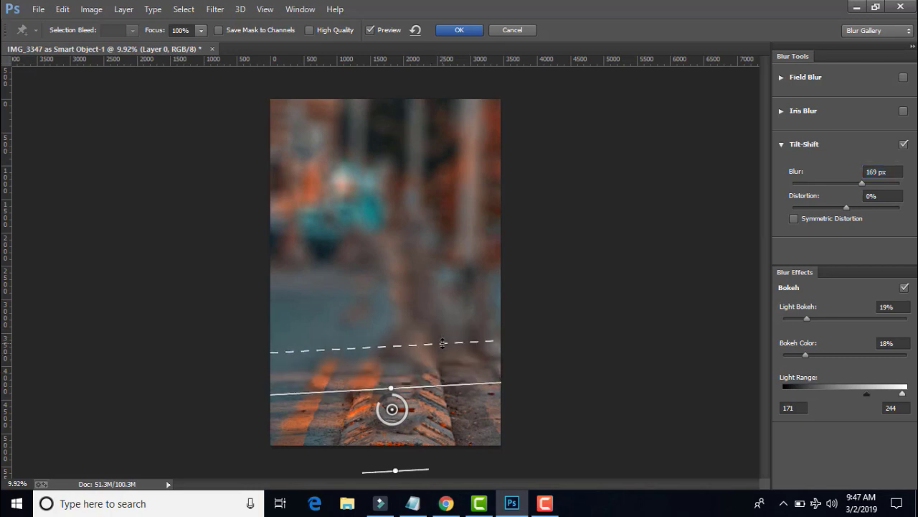
pyautogui.moveTo(434, 381); pyautogui.dragTo(433, 375)
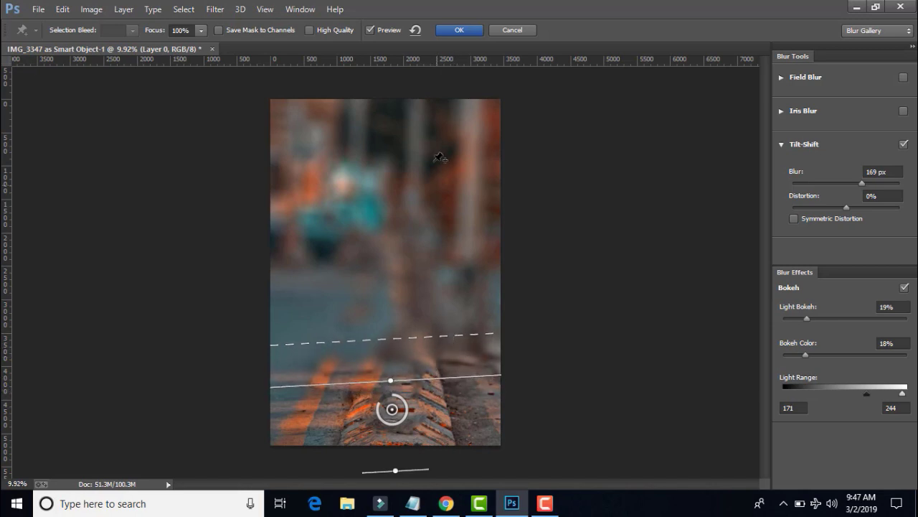
# Render the tilt-shift blur and show the cut-out man over the softened street
pyautogui.click(455, 31)
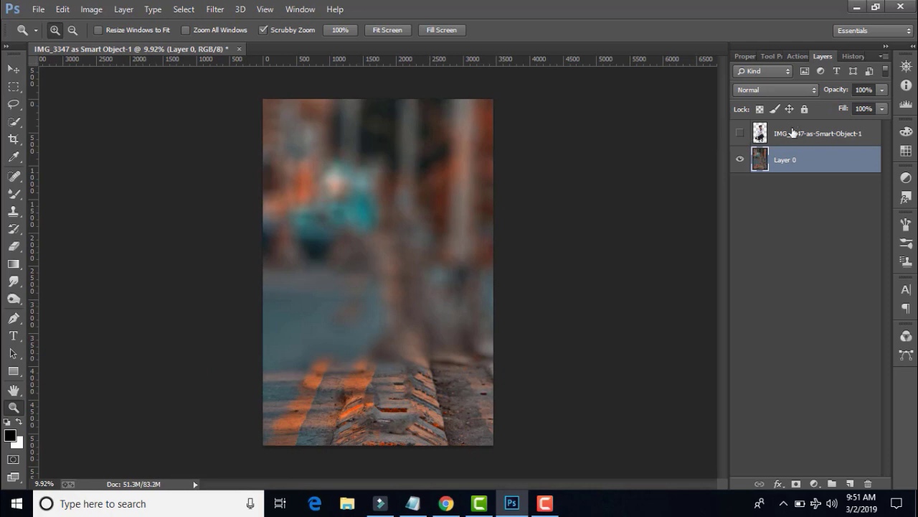
pyautogui.click(740, 134)
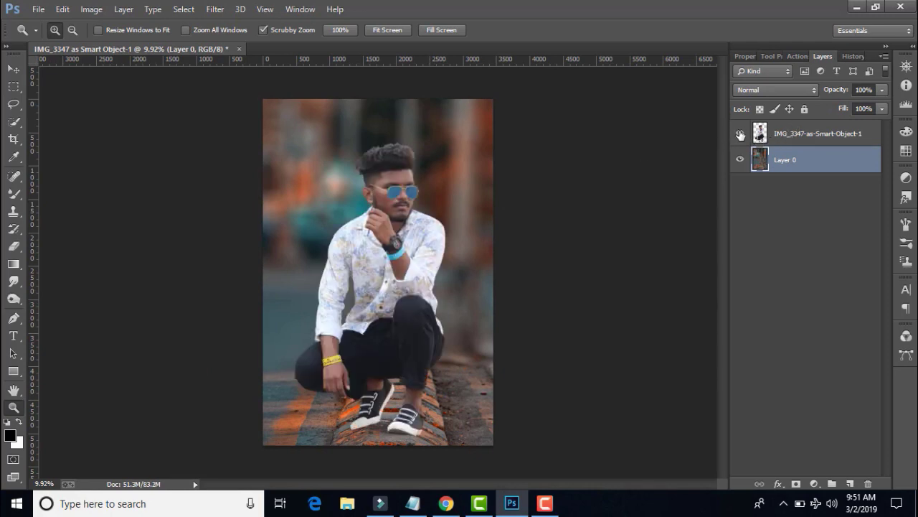
# Select the IMG_3347-as-Smart-Object-1 layer and launch Color Efex Pro 4 on it
pyautogui.click(741, 134)
pyautogui.click(740, 134)
pyautogui.click(762, 140)
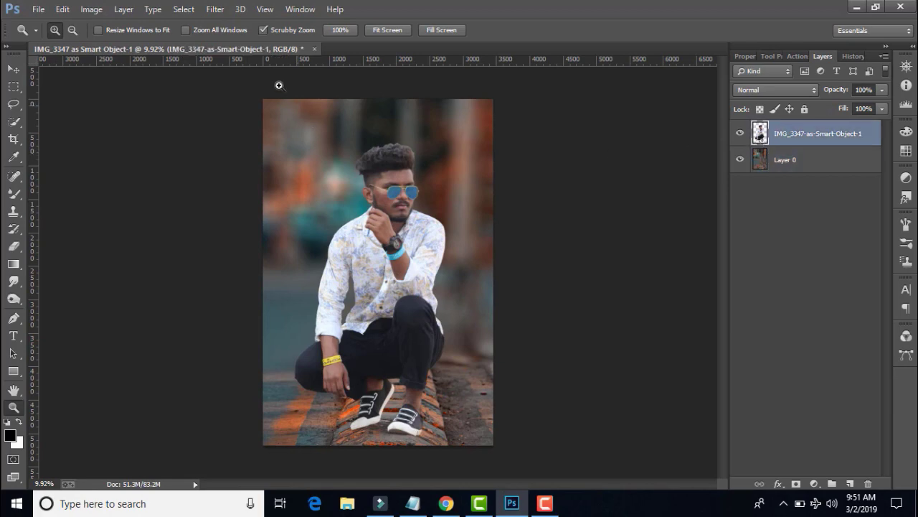
pyautogui.click(215, 10)
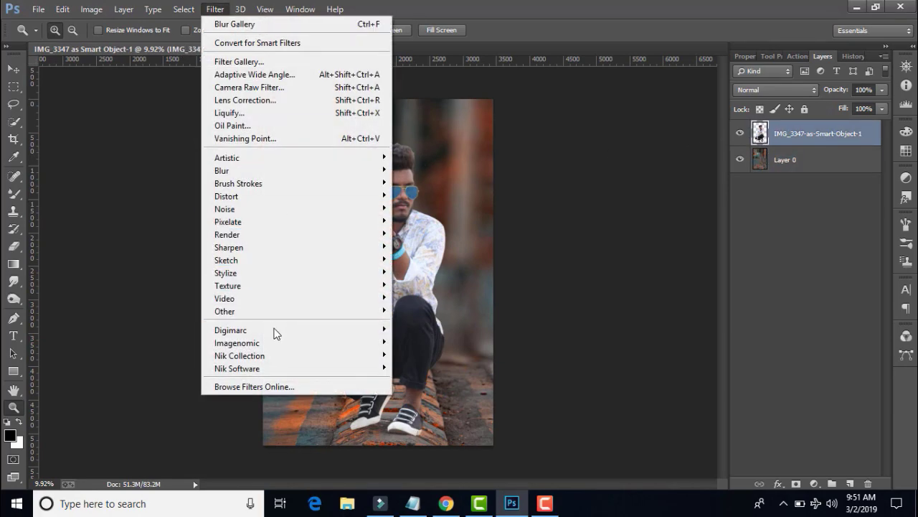
pyautogui.moveTo(239, 355)
pyautogui.click(431, 355)
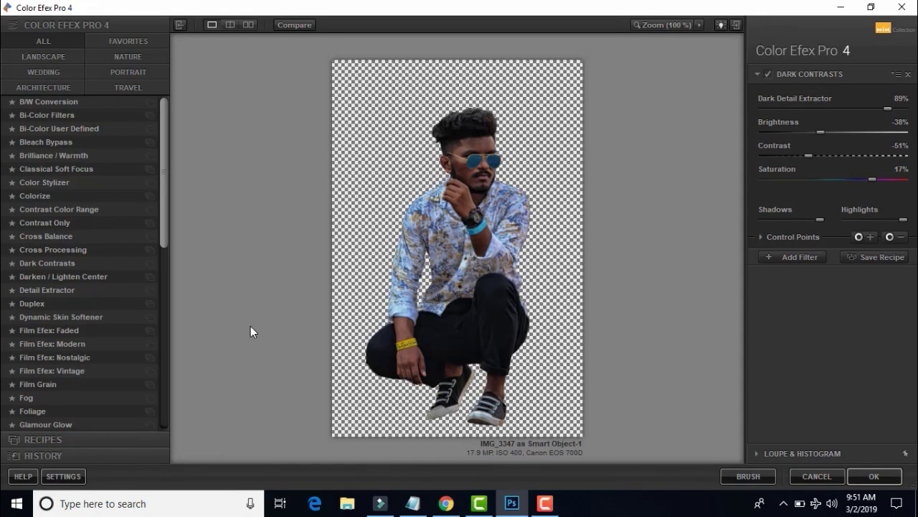
# Apply Dark Contrasts to the subject with contrast -59% and brightness -34%
pyautogui.click(72, 268)
pyautogui.moveTo(806, 155); pyautogui.dragTo(800, 156)
pyautogui.click(825, 132)
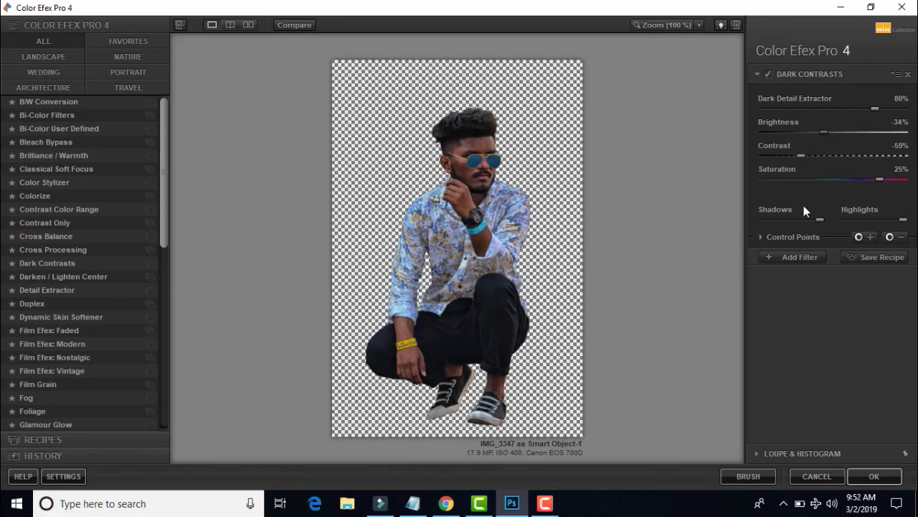
# Add Detail Extractor at 10% strength and 30% saturation, plus an empty filter slot
pyautogui.click(795, 256)
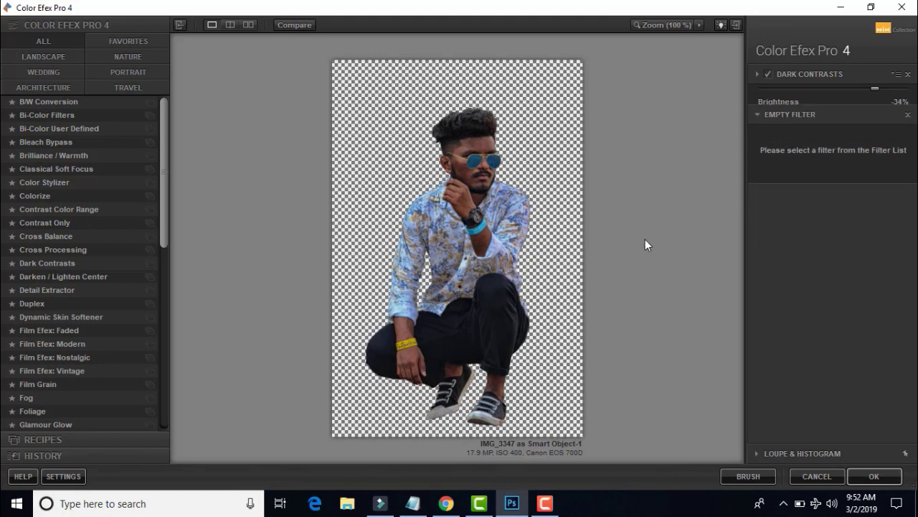
pyautogui.click(47, 290)
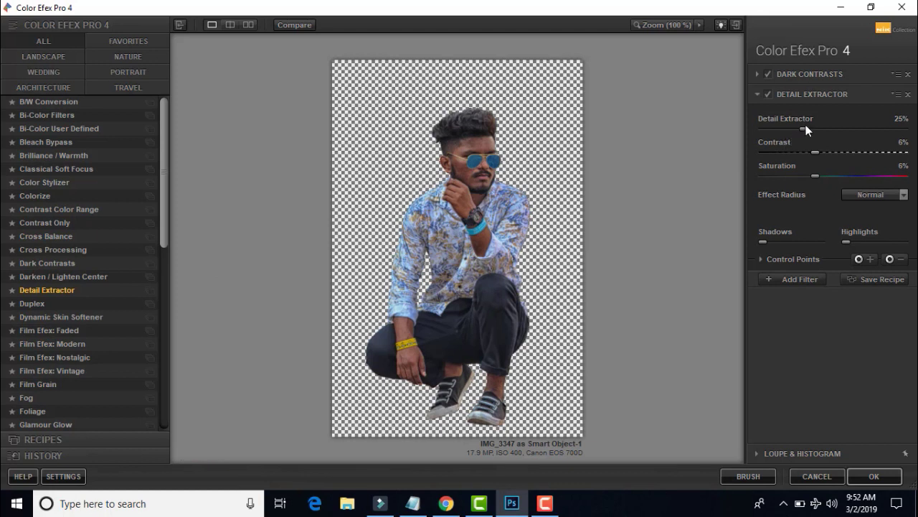
pyautogui.moveTo(806, 125); pyautogui.dragTo(779, 127)
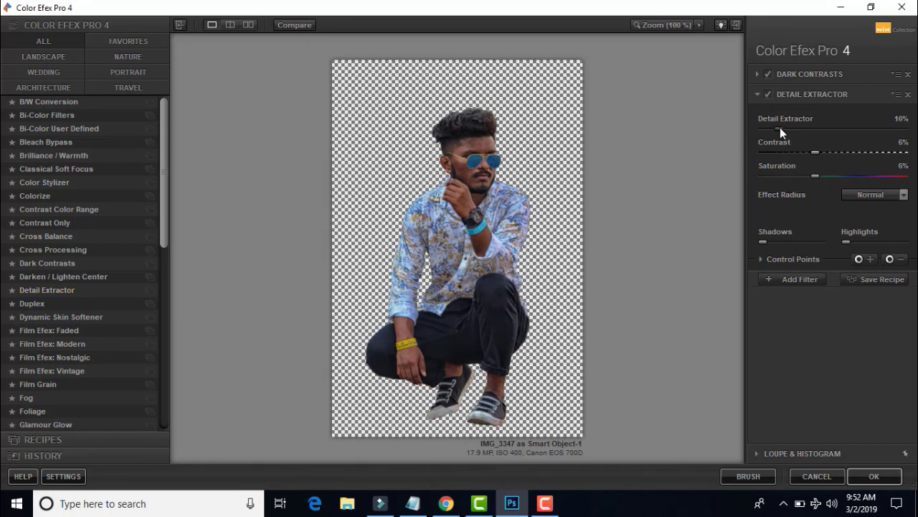
pyautogui.click(837, 175)
pyautogui.click(798, 282)
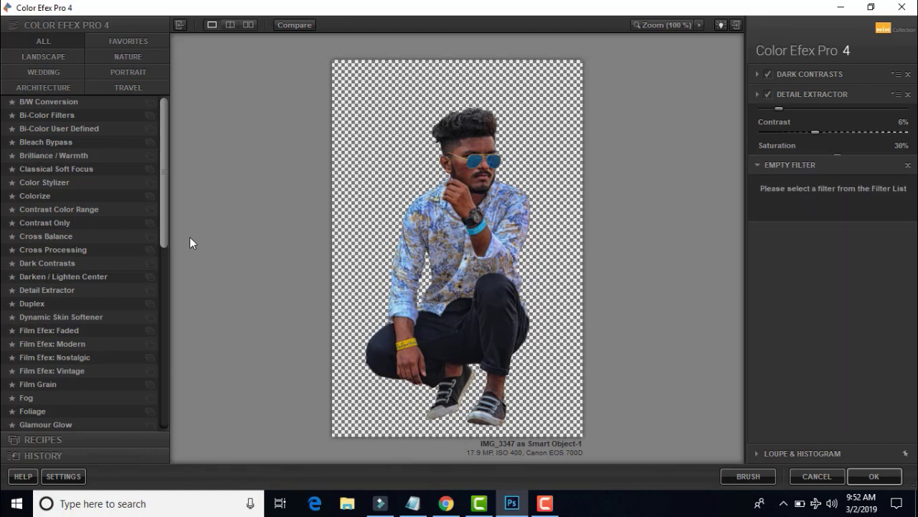
# Add Contrast Color Range as the third filter with Contrast 0% and a shifted hue
pyautogui.click(58, 208)
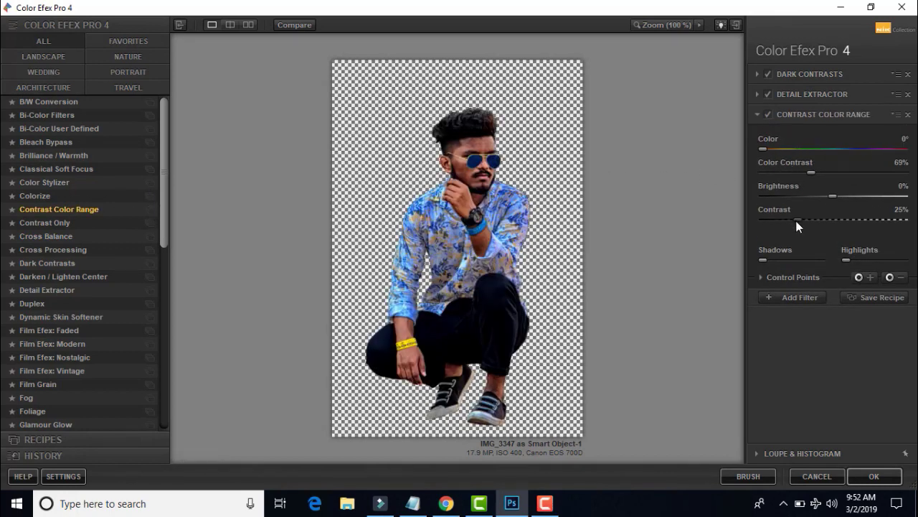
pyautogui.moveTo(764, 221); pyautogui.dragTo(739, 228)
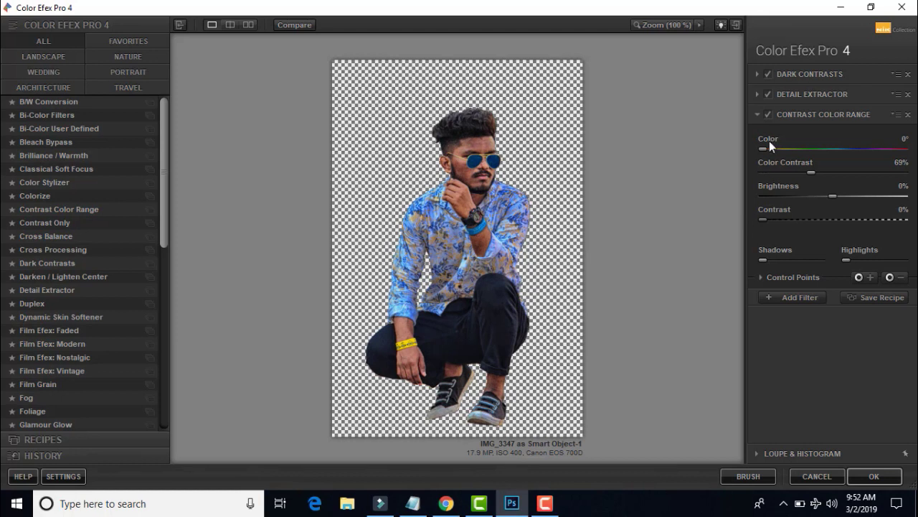
pyautogui.moveTo(767, 150)
pyautogui.mouseDown()
pyautogui.moveTo(890, 149)
pyautogui.moveTo(755, 177)
pyautogui.mouseUp()
# Compare Contrast Color Range on and off, leave it disabled, and apply the grade as a new layer
pyautogui.click(768, 115)
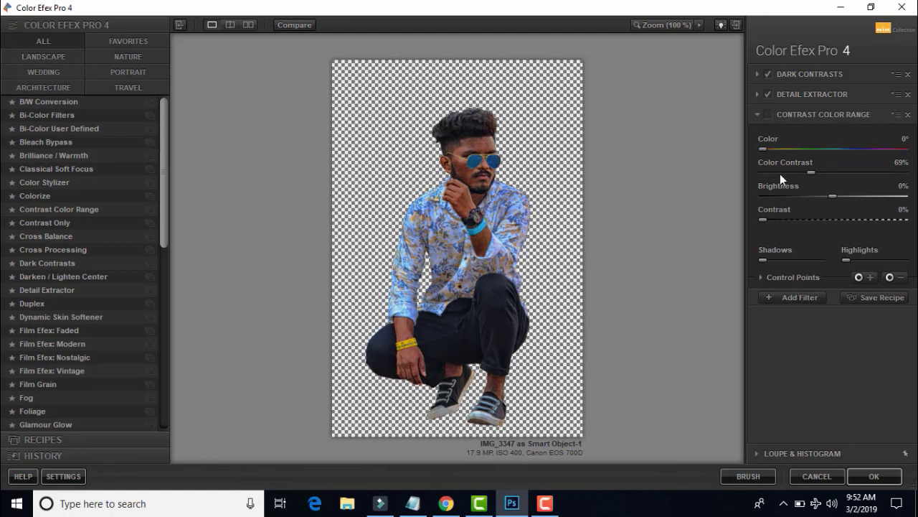
pyautogui.click(766, 113)
pyautogui.click(765, 113)
pyautogui.click(765, 114)
pyautogui.click(765, 113)
pyautogui.click(858, 474)
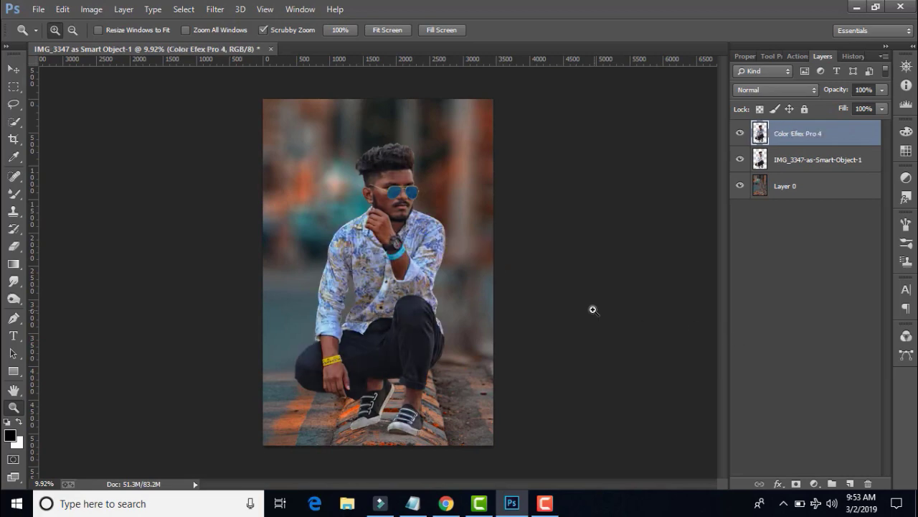
# Add a layer mask to the Color Efex Pro 4 layer and zoom in on the subject
pyautogui.click(797, 482)
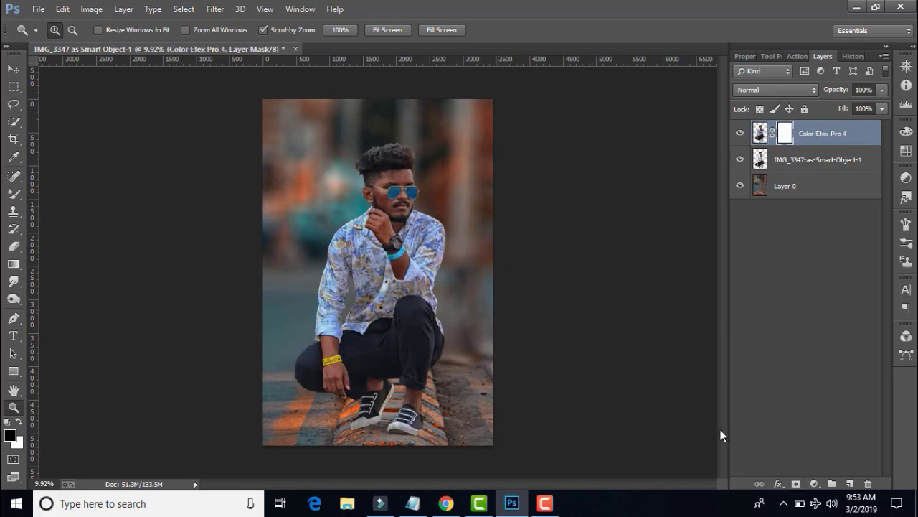
pyautogui.scroll(2, 407, 236)
pyautogui.scroll(1, 413, 251)
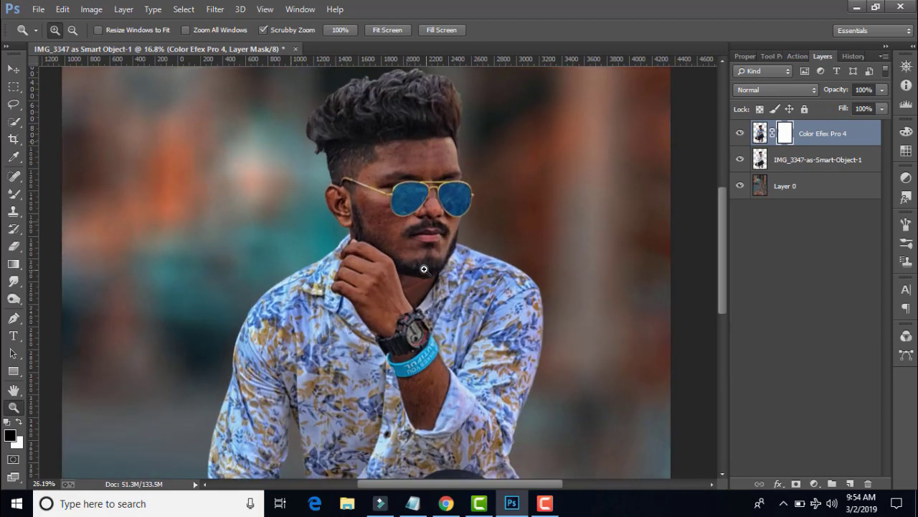
pyautogui.scroll(2, 416, 262)
pyautogui.scroll(1, 393, 227)
pyautogui.scroll(1, 384, 200)
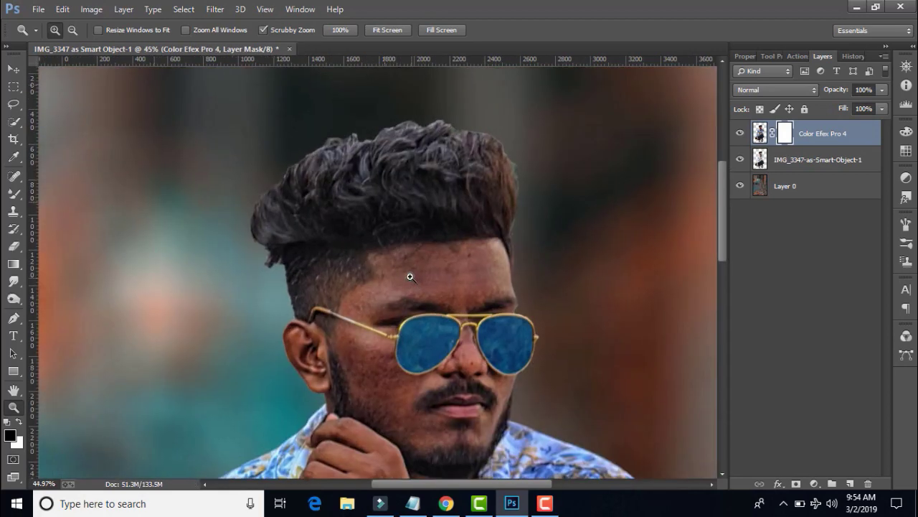
pyautogui.scroll(1, 408, 241)
pyautogui.scroll(1, 233, 277)
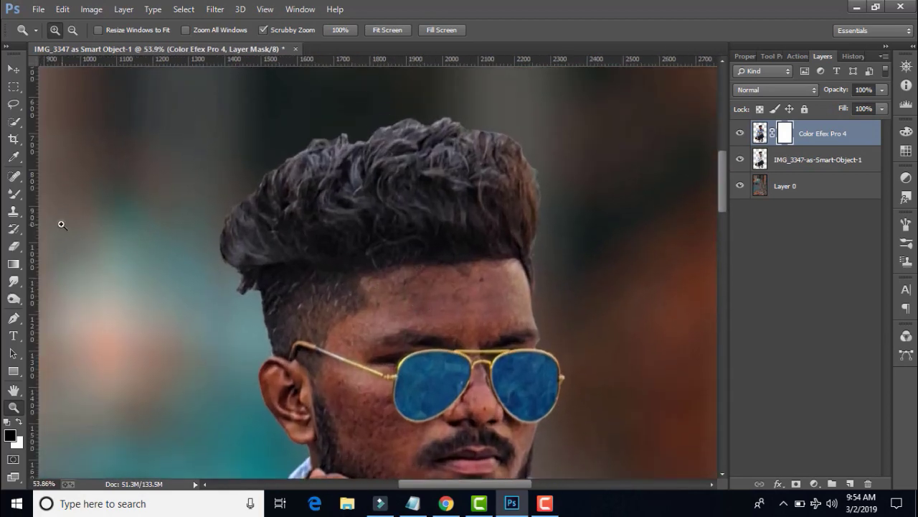
# Paint black on the mask with the Brush tool over the man's hair and face
pyautogui.moveTo(20, 194); pyautogui.dragTo(85, 191)
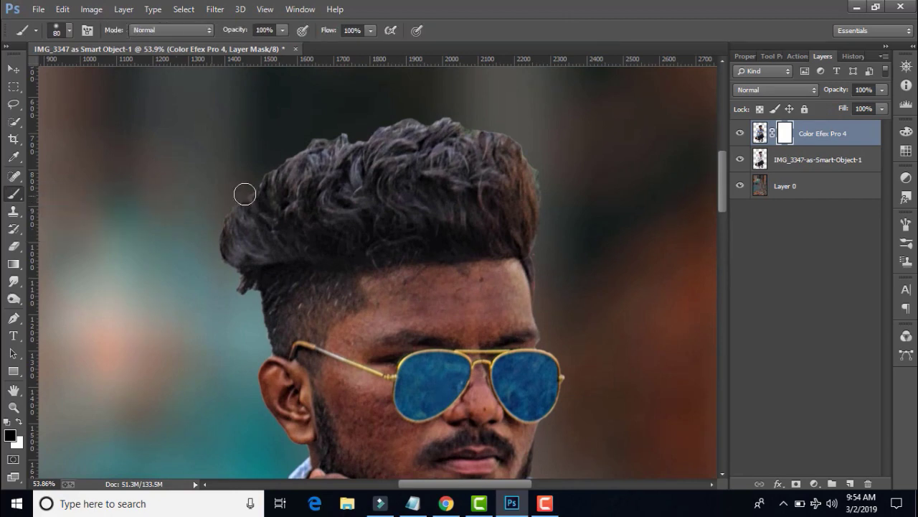
pyautogui.moveTo(285, 203)
pyautogui.mouseDown()
pyautogui.moveTo(308, 190)
pyautogui.moveTo(457, 244)
pyautogui.mouseUp()
pyautogui.press(']')
pyautogui.press(']')
pyautogui.press(']')
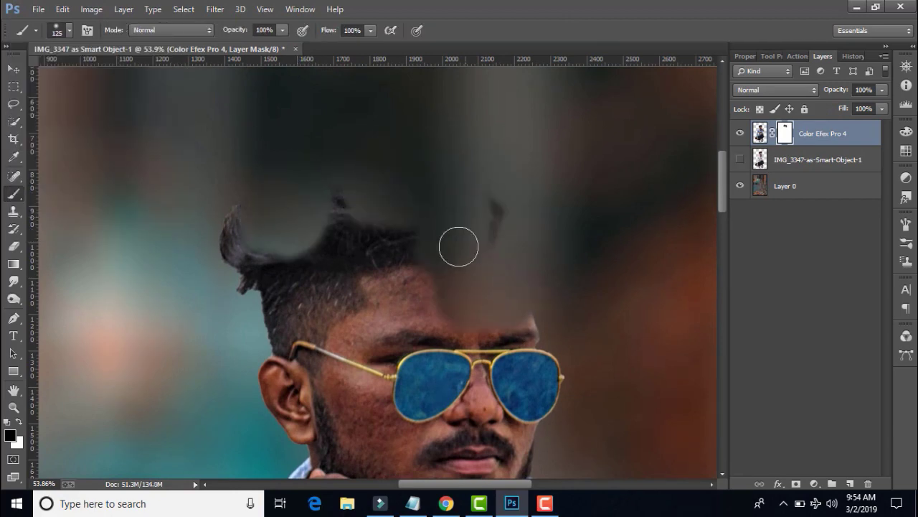
pyautogui.scroll(-3, 535, 309)
pyautogui.moveTo(535, 308); pyautogui.dragTo(374, 301)
pyautogui.scroll(-2, 369, 375)
pyautogui.scroll(5, 369, 375)
pyautogui.press('[')
pyautogui.press('[')
pyautogui.press('[')
pyautogui.moveTo(241, 194)
pyautogui.mouseDown()
pyautogui.moveTo(184, 262)
pyautogui.moveTo(174, 313)
pyautogui.mouseUp()
# Continue masking the grade off the man's hand and arm with a resized brush
pyautogui.scroll(-2, 174, 312)
pyautogui.moveTo(184, 272); pyautogui.dragTo(252, 279)
pyautogui.scroll(-5, 252, 279)
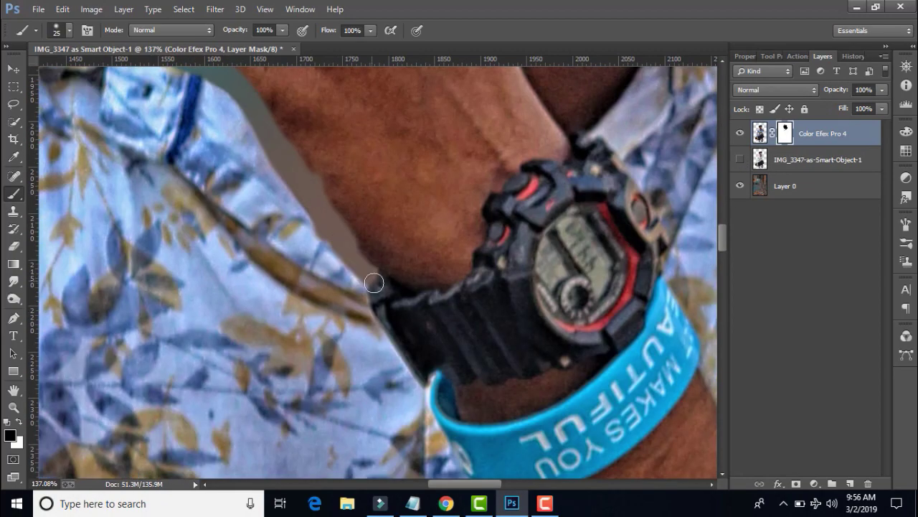
pyautogui.moveTo(431, 215); pyautogui.dragTo(493, 322)
pyautogui.scroll(-5, 493, 322)
pyautogui.moveTo(459, 409); pyautogui.dragTo(473, 246)
pyautogui.scroll(5, 474, 246)
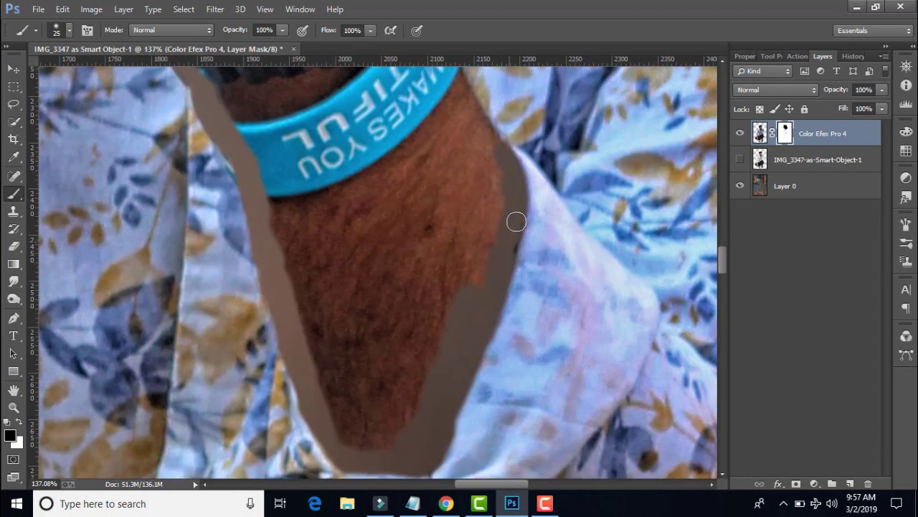
pyautogui.scroll(5, 432, 247)
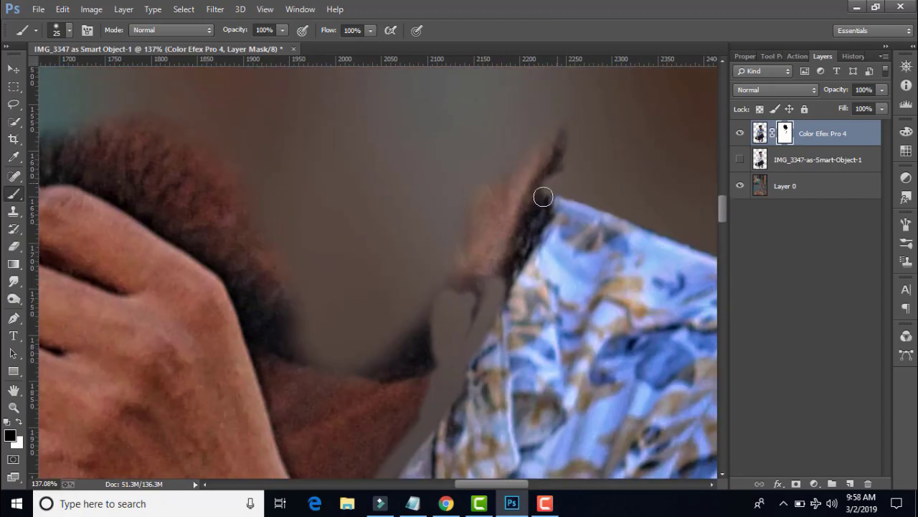
pyautogui.press(']')
pyautogui.press(']')
pyautogui.scroll(-3, 386, 385)
pyautogui.keyDown('alt'); pyautogui.scroll(-3, 543, 268); pyautogui.keyUp('alt')
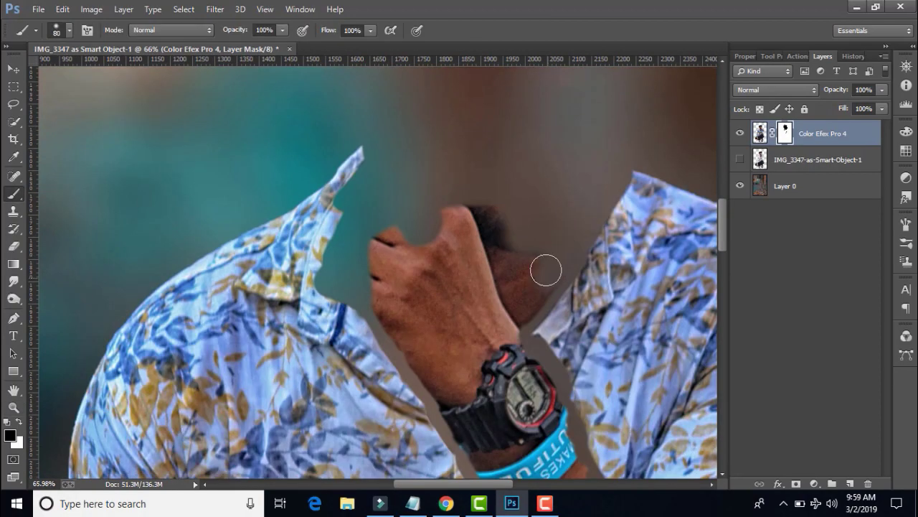
pyautogui.press(']')
pyautogui.press(']')
pyautogui.press(']')
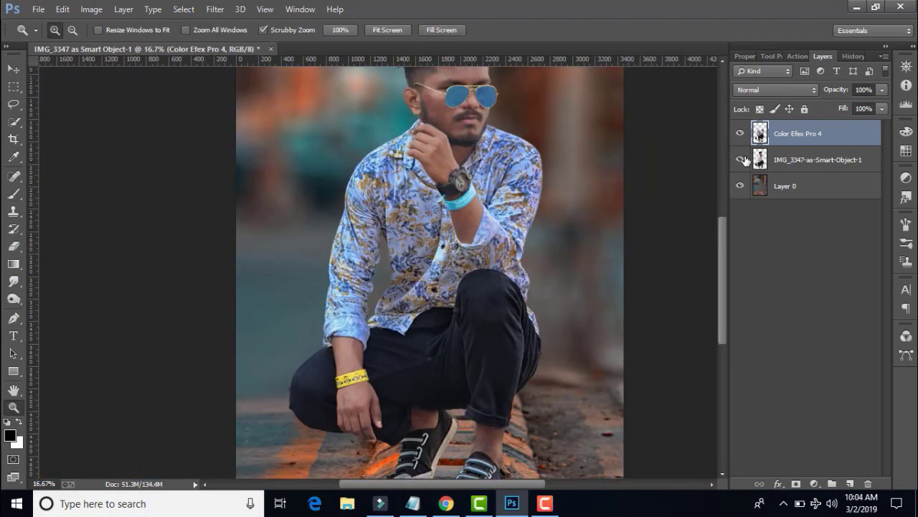
# On the IMG_3347-as-Smart-Object-1 layer, ready the Mixer Brush Tool with the view zoomed to the forehead
pyautogui.click(790, 159)
pyautogui.moveTo(473, 107)
pyautogui.mouseDown()
pyautogui.moveTo(490, 289)
pyautogui.moveTo(519, 314)
pyautogui.mouseUp()
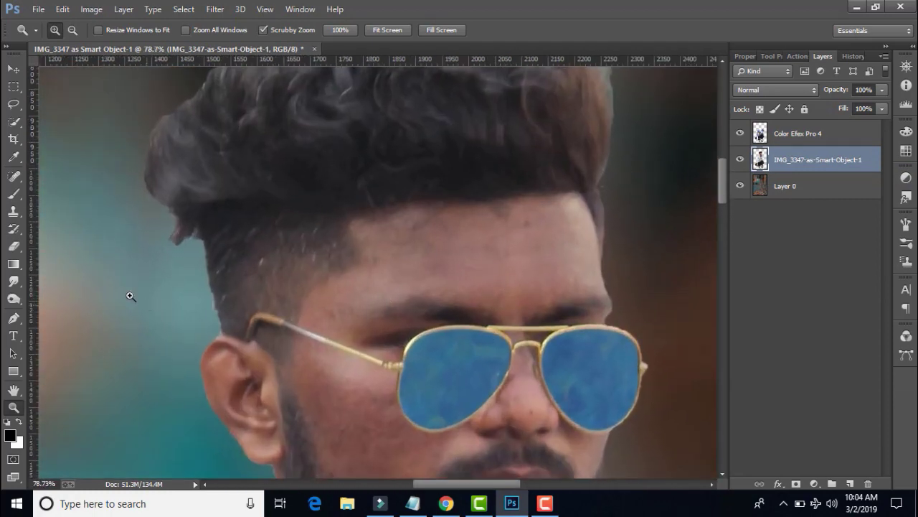
pyautogui.rightClick(13, 193)
pyautogui.click(74, 231)
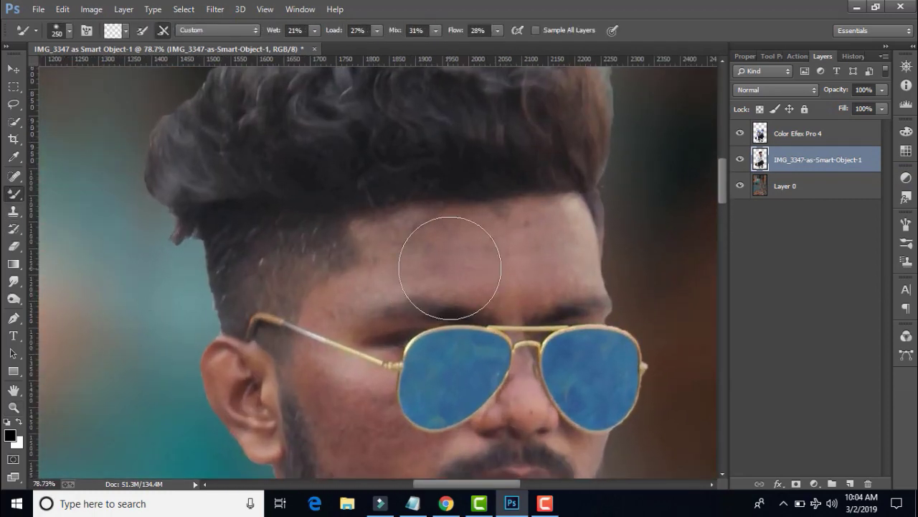
pyautogui.click(13, 407)
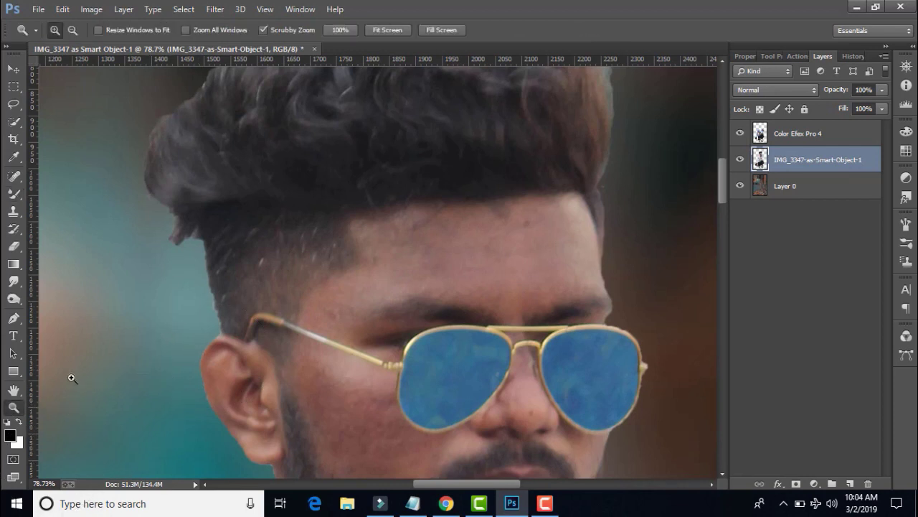
pyautogui.moveTo(309, 320); pyautogui.dragTo(405, 344)
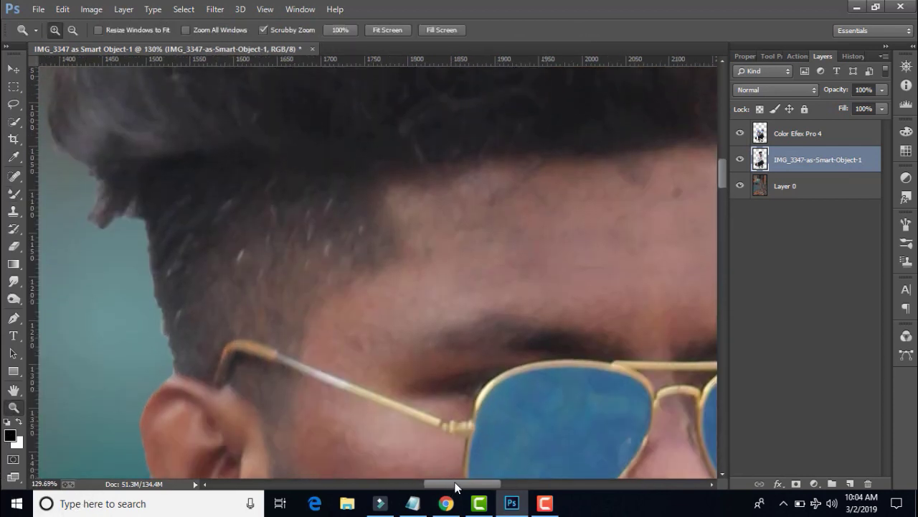
pyautogui.moveTo(456, 487); pyautogui.dragTo(477, 487)
pyautogui.click(12, 193)
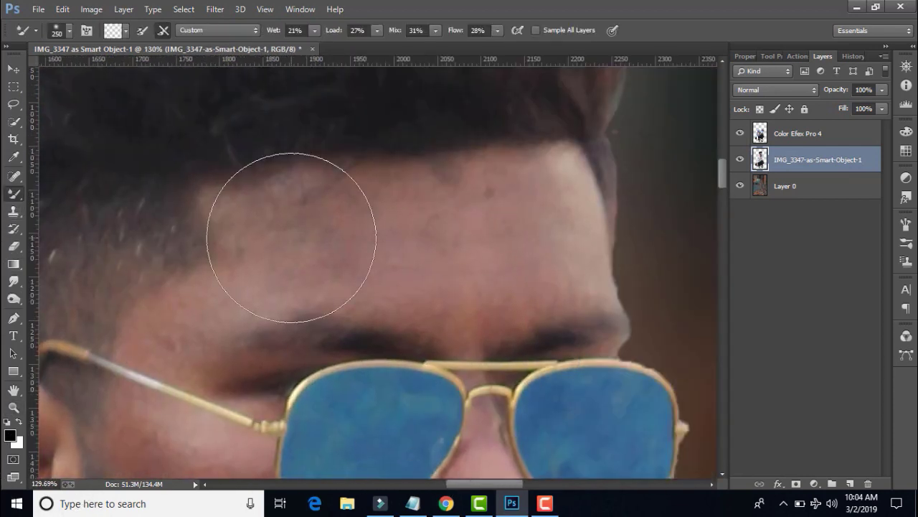
# Blend the skin texture on the forehead and cheek with a smaller Mixer Brush
pyautogui.press('[')
pyautogui.press('[')
pyautogui.press('[')
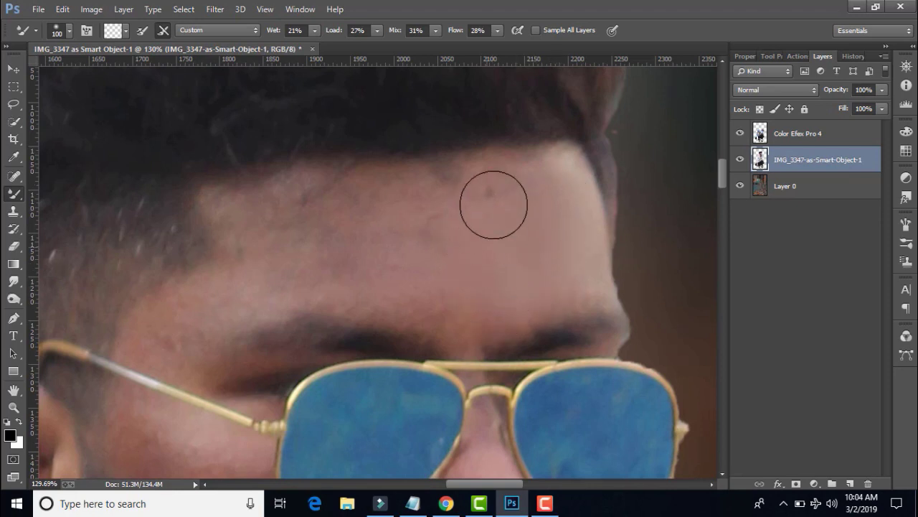
pyautogui.scroll(-2, 249, 267)
pyautogui.press('[')
pyautogui.press('[')
pyautogui.press('[')
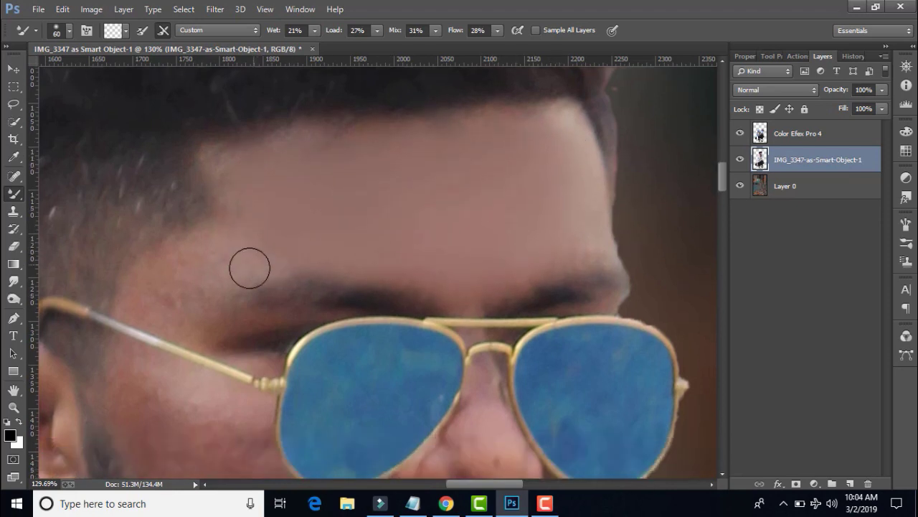
pyautogui.scroll(-2, 168, 312)
pyautogui.scroll(-1, 196, 310)
pyautogui.press(']')
pyautogui.press(']')
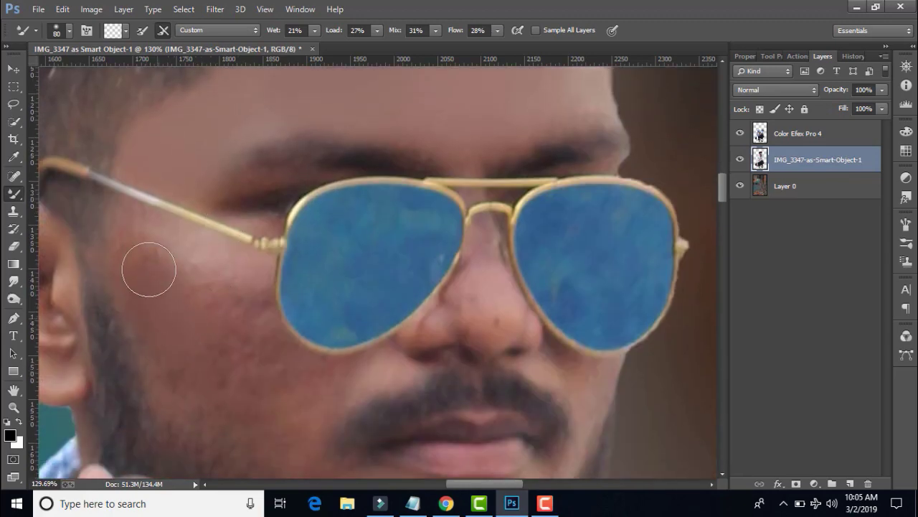
pyautogui.moveTo(148, 269); pyautogui.dragTo(164, 328)
pyautogui.press('[')
pyautogui.press('[')
pyautogui.press('[')
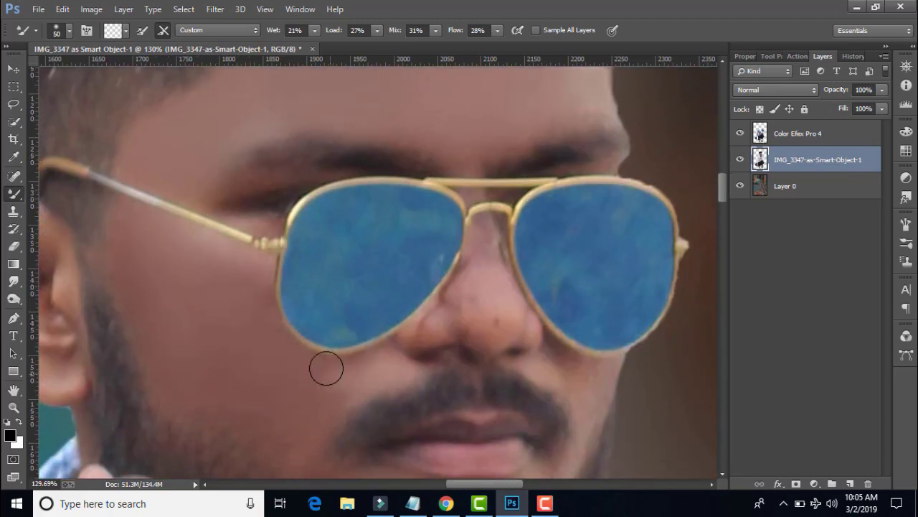
pyautogui.scroll(-1, 595, 340)
pyautogui.press(']')
pyautogui.scroll(-1, 538, 426)
pyautogui.scroll(-1, 538, 426)
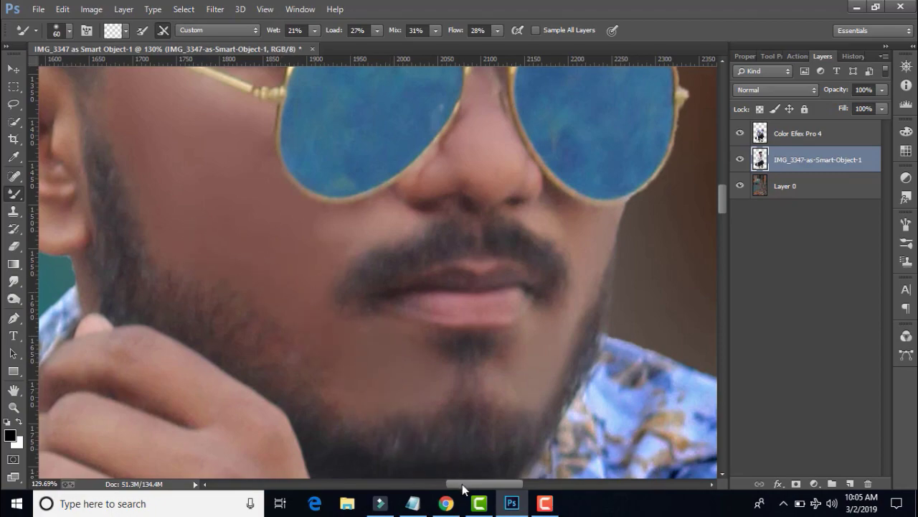
# Smooth the skin on the hand and ankle with the Mixer Brush
pyautogui.scroll(1, 174, 175)
pyautogui.scroll(-4, 406, 338)
pyautogui.scroll(-1, 537, 323)
pyautogui.press(']')
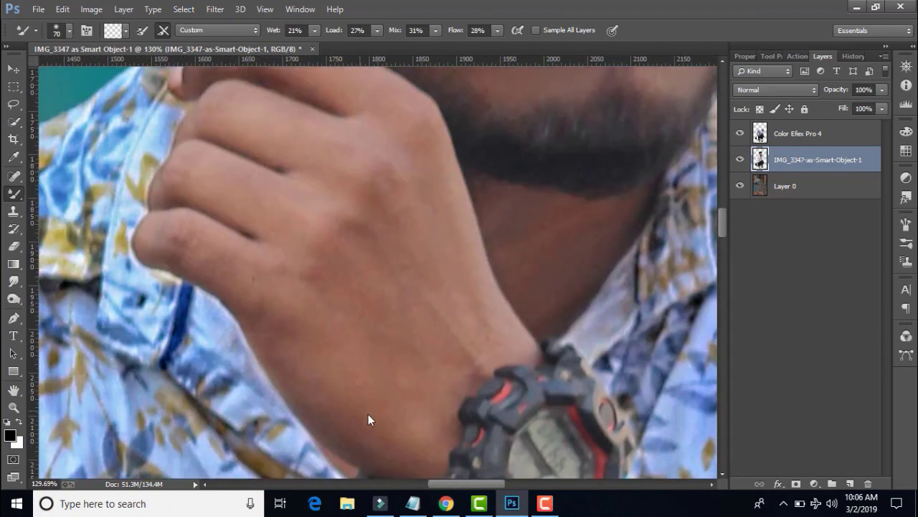
pyautogui.hscroll(5, 313, 230)
pyautogui.scroll(-5, 301, 273)
pyautogui.press(']')
pyautogui.press(']')
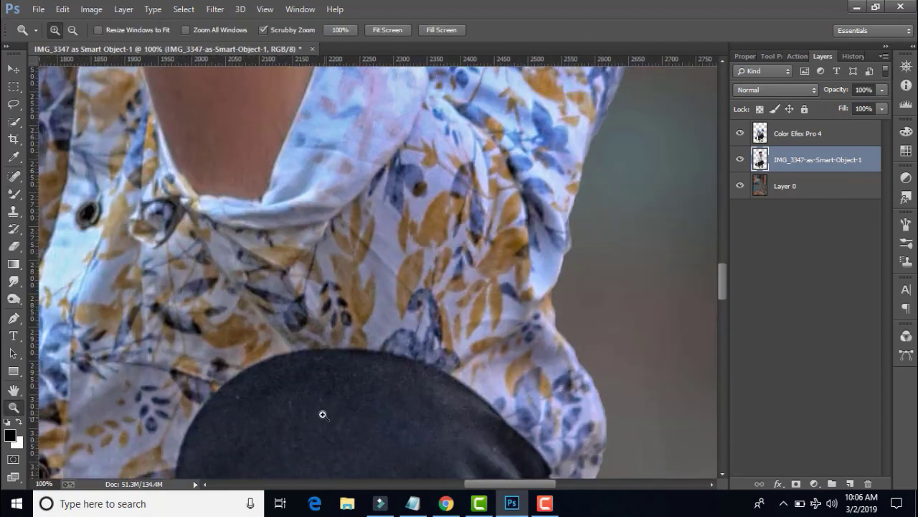
pyautogui.moveTo(302, 333); pyautogui.dragTo(220, 371)
pyautogui.press(']')
pyautogui.press(']')
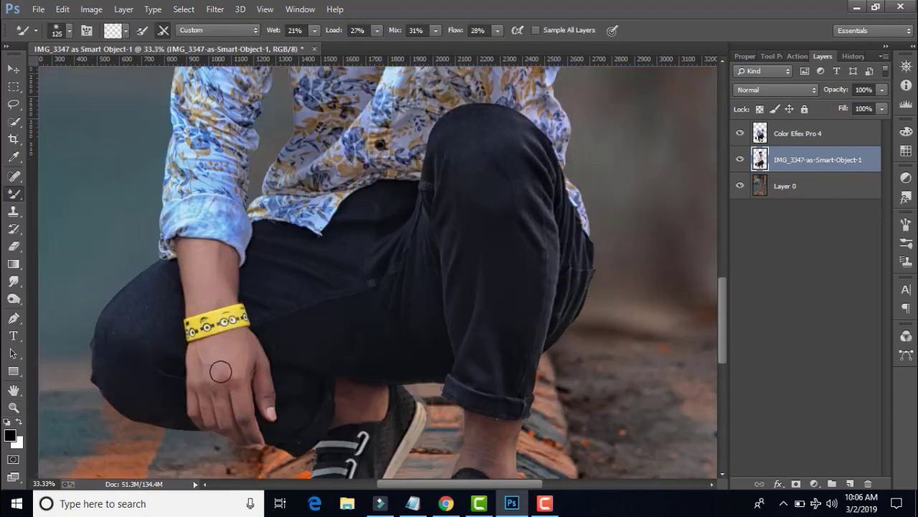
pyautogui.moveTo(459, 405); pyautogui.dragTo(513, 375)
pyautogui.press('[')
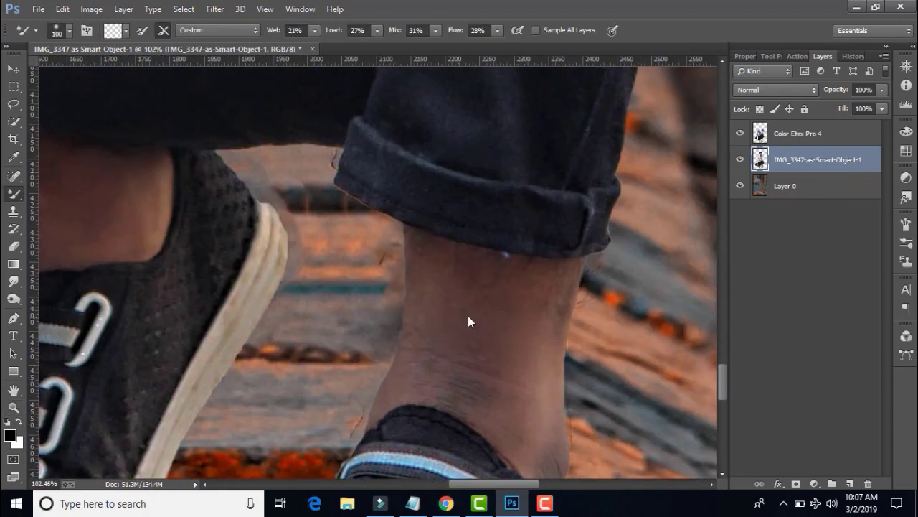
pyautogui.press('[')
pyautogui.press('[')
# Return to the forehead and glasses area and keep blending the skin with the Mixer Brush
pyautogui.scroll(2, 422, 371)
pyautogui.hscroll(-3, 422, 371)
pyautogui.hscroll(-5, 402, 258)
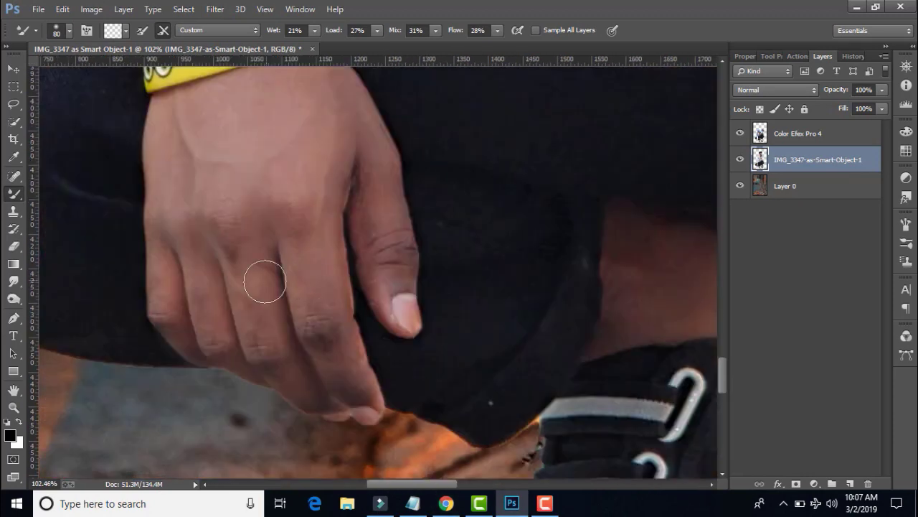
pyautogui.scroll(3, 264, 282)
pyautogui.scroll(3, 220, 263)
pyautogui.moveTo(421, 127)
pyautogui.mouseDown()
pyautogui.moveTo(375, 168)
pyautogui.moveTo(448, 208)
pyautogui.moveTo(500, 259)
pyautogui.mouseUp()
pyautogui.moveTo(527, 297); pyautogui.dragTo(480, 371)
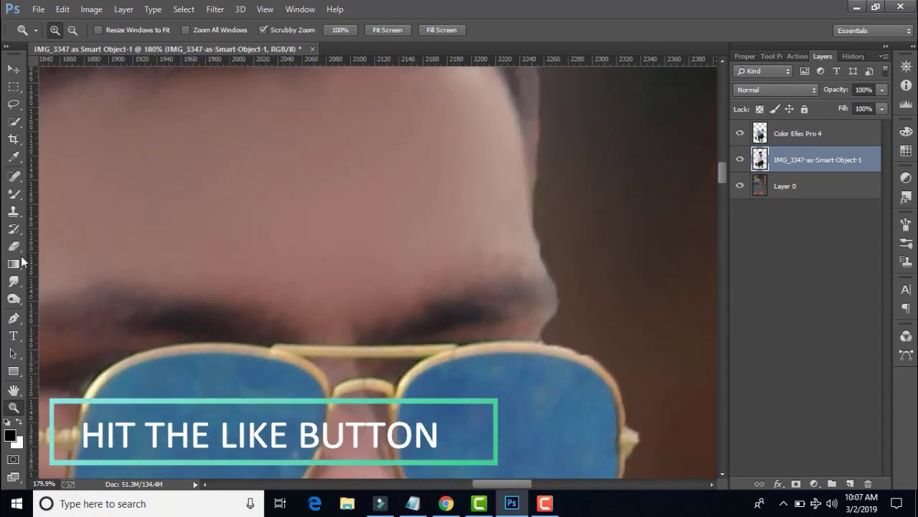
pyautogui.press('b')
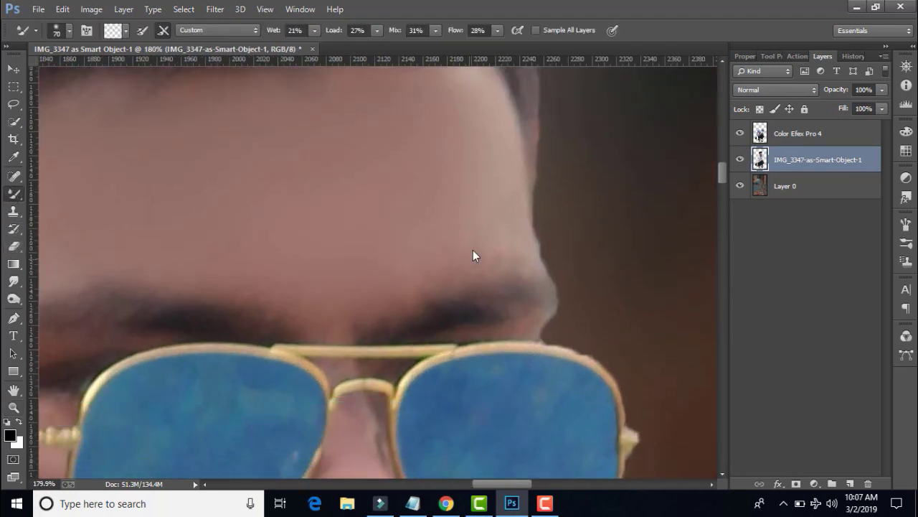
pyautogui.scroll(-2, 411, 430)
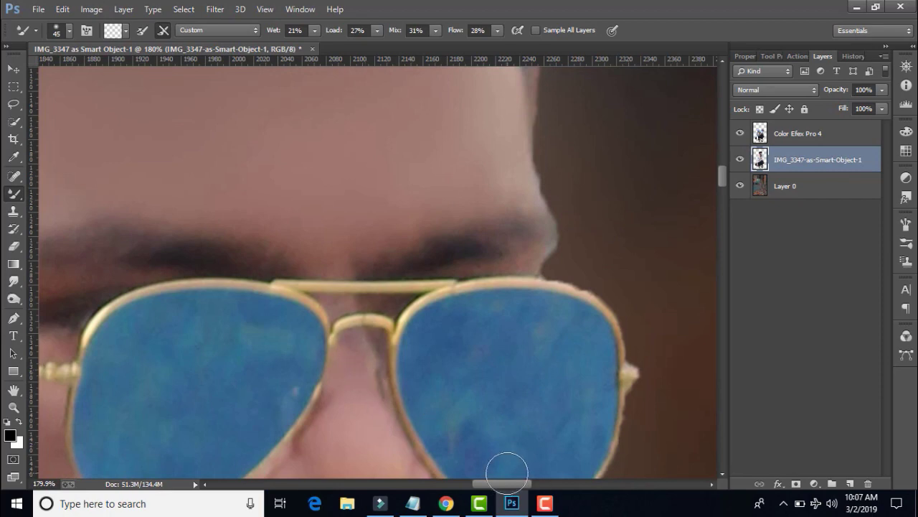
pyautogui.scroll(3, 508, 472)
pyautogui.scroll(2, 421, 308)
# Select the man's hair with Quick Selection and use Layer Via Cut to create Layer 1
pyautogui.press('z')
pyautogui.moveTo(463, 340)
pyautogui.mouseDown()
pyautogui.moveTo(453, 455)
pyautogui.moveTo(344, 455)
pyautogui.mouseUp()
pyautogui.press('w')
pyautogui.moveTo(282, 285); pyautogui.dragTo(337, 266)
pyautogui.rightClick(341, 266)
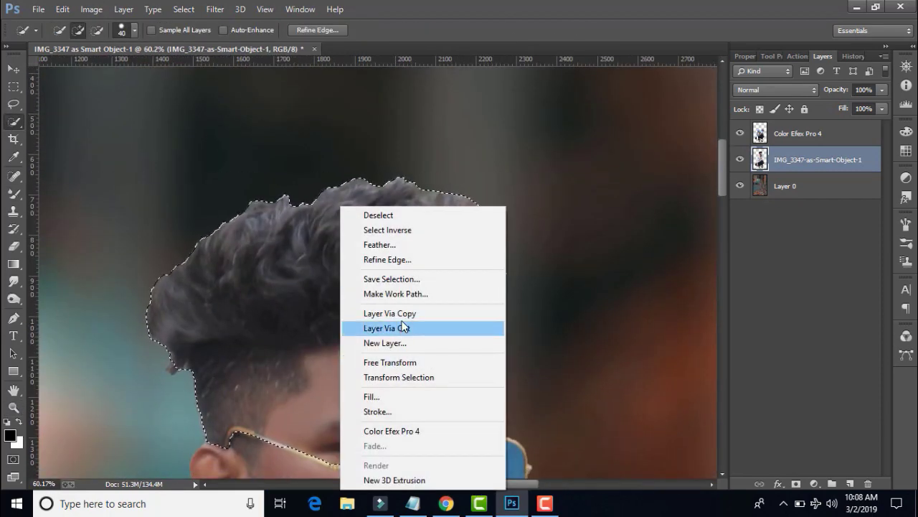
pyautogui.click(403, 327)
# Pick the Smudge Tool with the view zoomed in on the hairline
pyautogui.press('r')
pyautogui.click(14, 407)
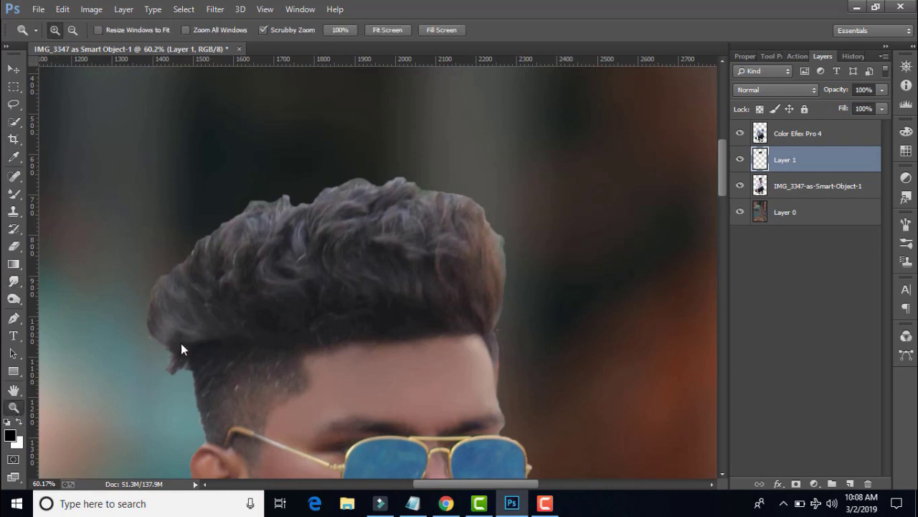
pyautogui.moveTo(236, 347); pyautogui.dragTo(279, 386)
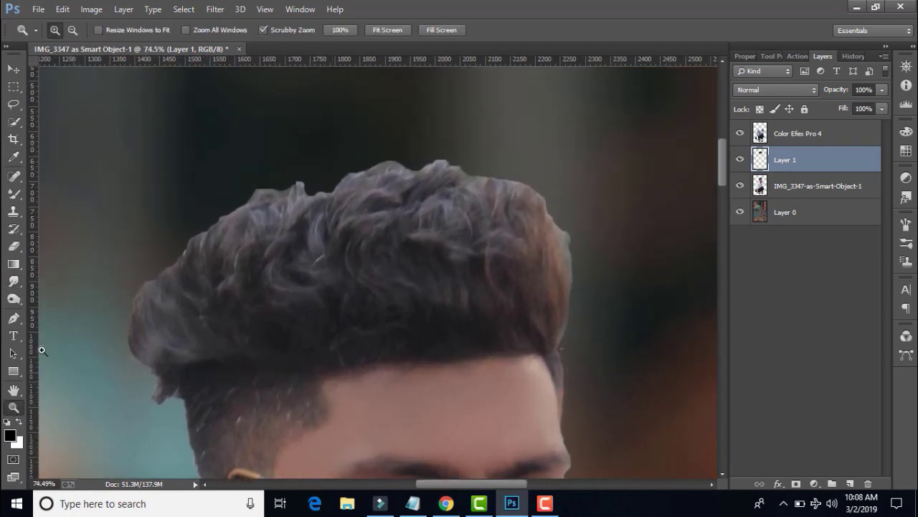
pyautogui.click(13, 281)
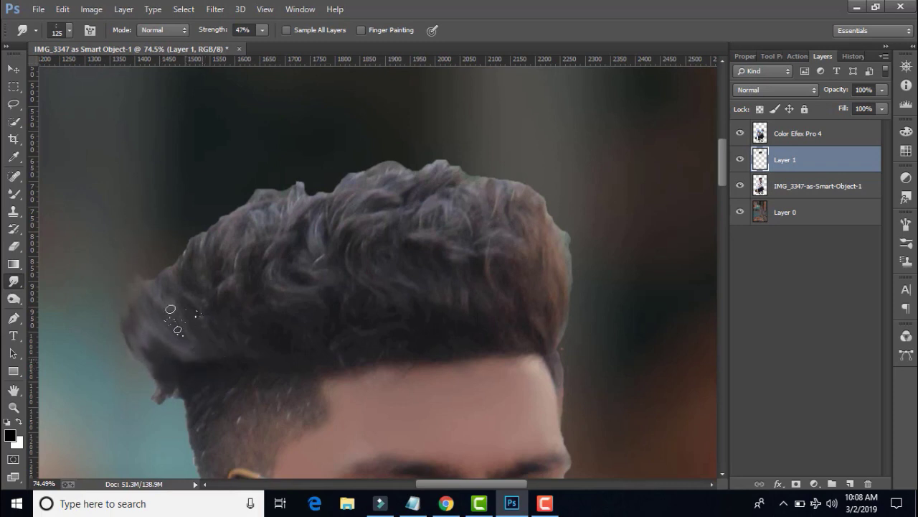
# Smudge the hair's upper-left, right and top edges upward into spiky strands on Layer 1
pyautogui.moveTo(201, 331)
pyautogui.mouseDown()
pyautogui.moveTo(239, 297)
pyautogui.moveTo(244, 260)
pyautogui.moveTo(169, 235)
pyautogui.mouseUp()
pyautogui.scroll(-1, 531, 324)
pyautogui.moveTo(531, 324); pyautogui.dragTo(588, 168)
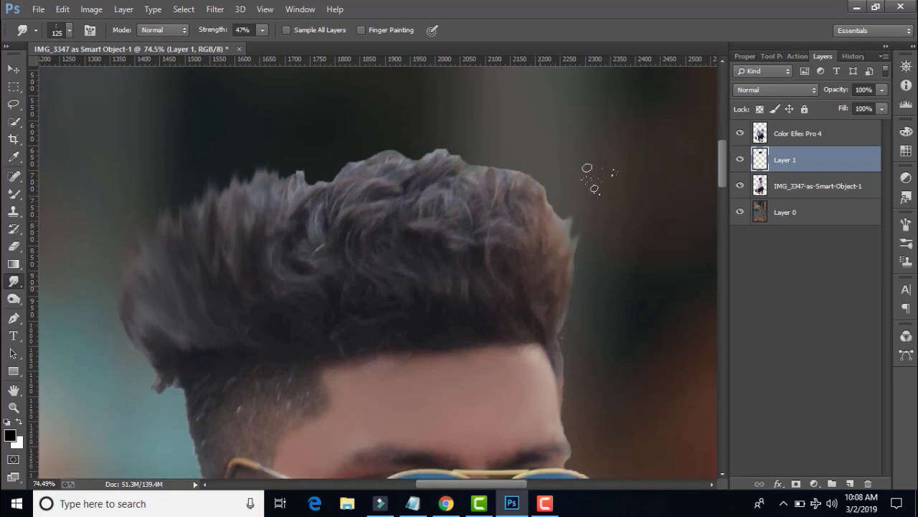
pyautogui.moveTo(567, 244); pyautogui.dragTo(519, 78)
pyautogui.moveTo(517, 208); pyautogui.dragTo(481, 83)
pyautogui.moveTo(438, 208); pyautogui.dragTo(424, 129)
pyautogui.moveTo(390, 215); pyautogui.dragTo(377, 127)
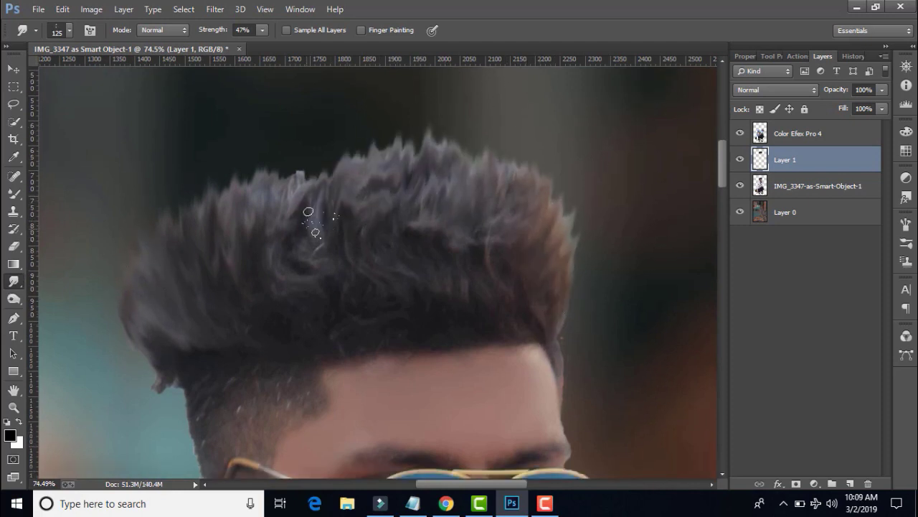
pyautogui.moveTo(308, 222); pyautogui.dragTo(349, 103)
pyautogui.moveTo(380, 216); pyautogui.dragTo(373, 129)
pyautogui.moveTo(352, 186); pyautogui.dragTo(323, 140)
pyautogui.moveTo(262, 220); pyautogui.dragTo(265, 150)
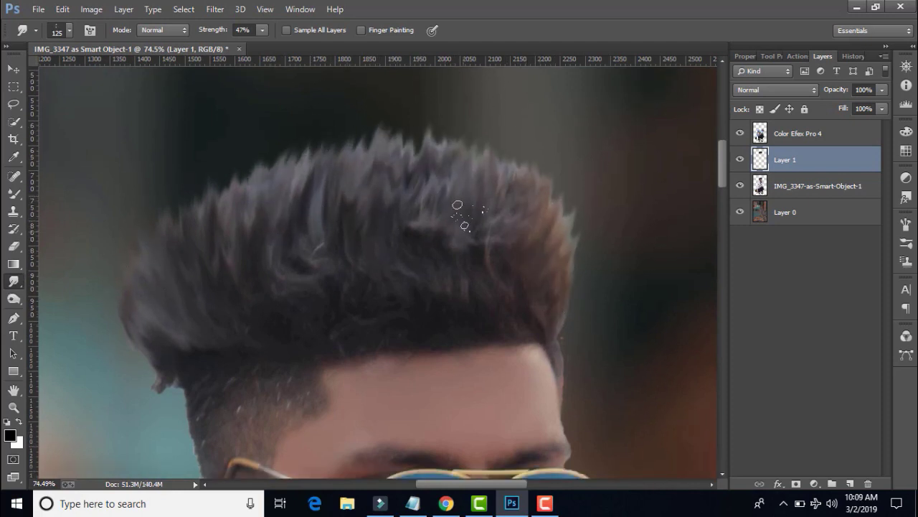
pyautogui.moveTo(461, 208); pyautogui.dragTo(473, 140)
pyautogui.moveTo(455, 287); pyautogui.dragTo(423, 172)
# Reduce the Smudge brush size to 60
pyautogui.scroll(-1, 293, 287)
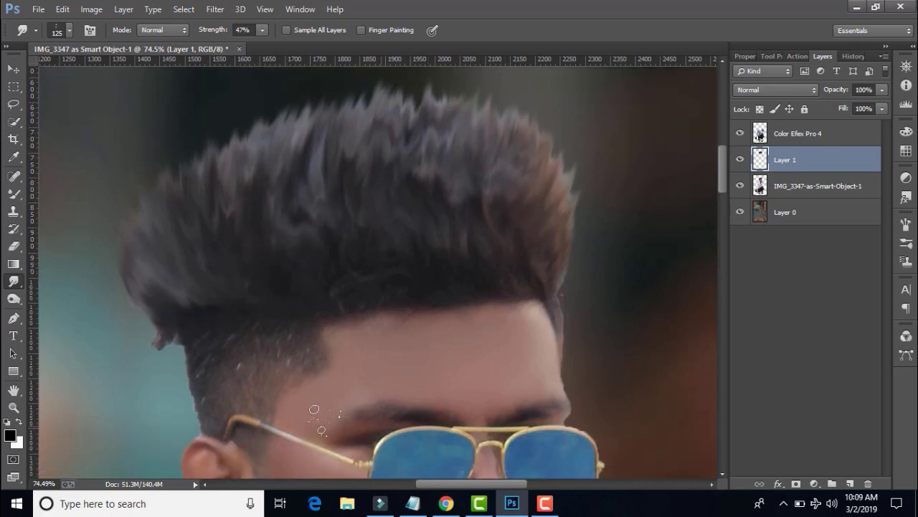
pyautogui.keyDown('ctrl'); pyautogui.click(201, 373); pyautogui.keyUp('ctrl')
pyautogui.moveTo(215, 323); pyautogui.dragTo(431, 281)
pyautogui.click(69, 30)
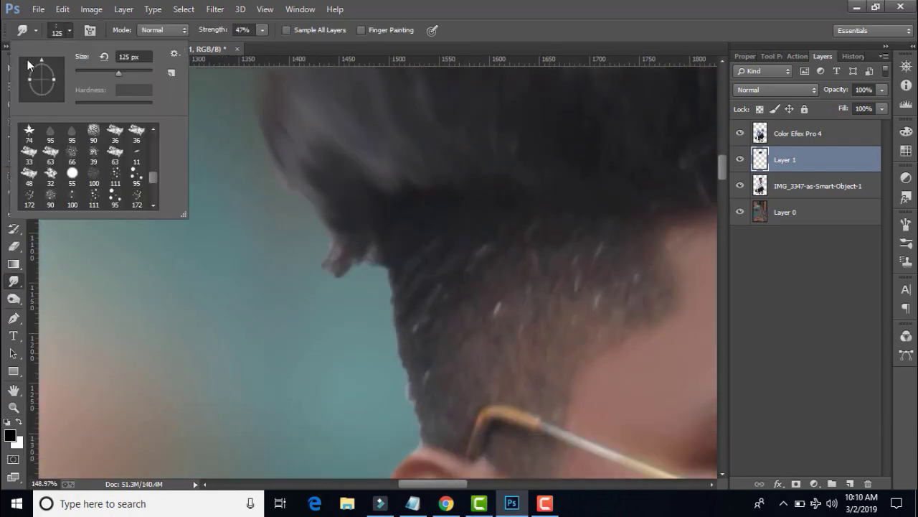
pyautogui.press('[')
pyautogui.press('[')
pyautogui.press('[')
pyautogui.scroll(-2, 409, 246)
pyautogui.scroll(2, 461, 195)
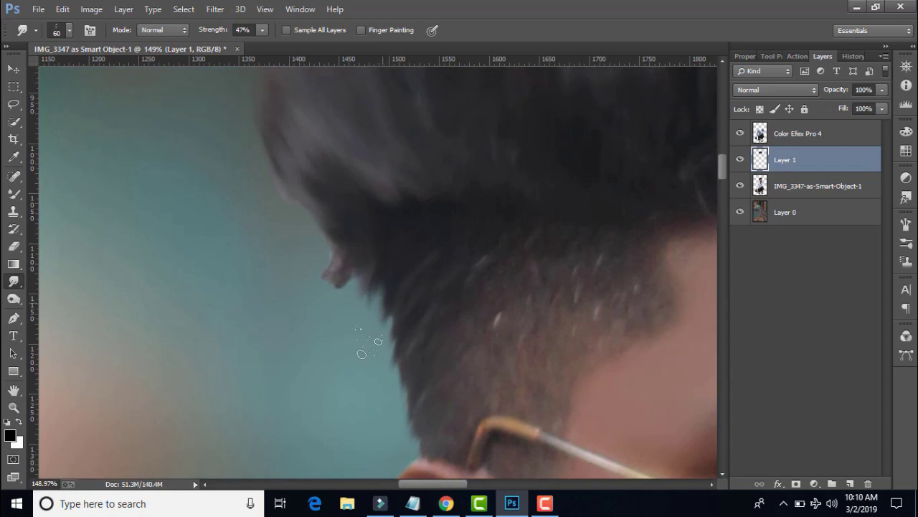
pyautogui.scroll(1, 306, 247)
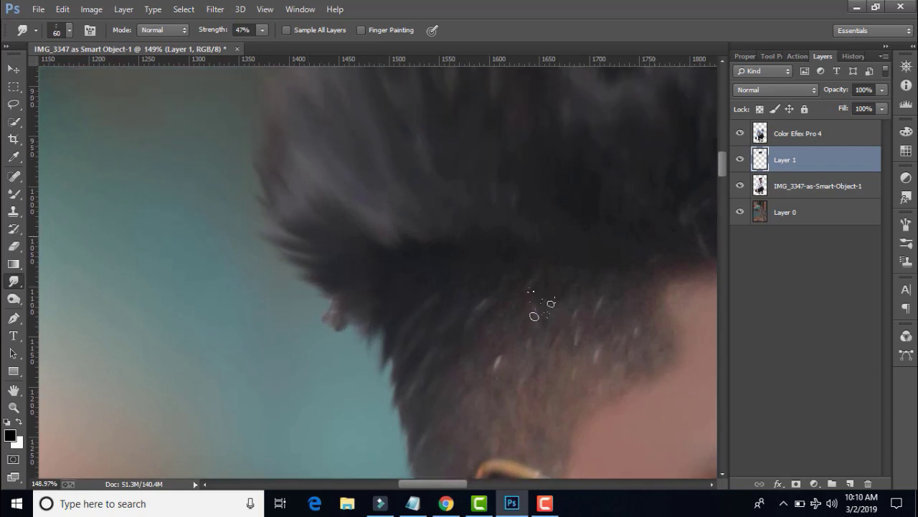
# Alternate between the Eraser on the photo layer and the Smudge tool on the spiky-hair layer
pyautogui.press('e')
pyautogui.hotkey('alt', '[')
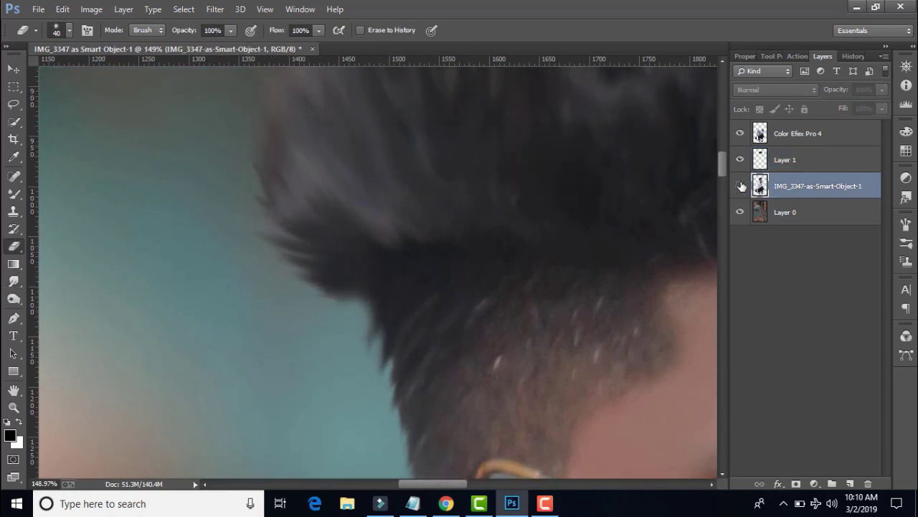
pyautogui.click(746, 158)
pyautogui.press('r')
pyautogui.scroll(3, 381, 313)
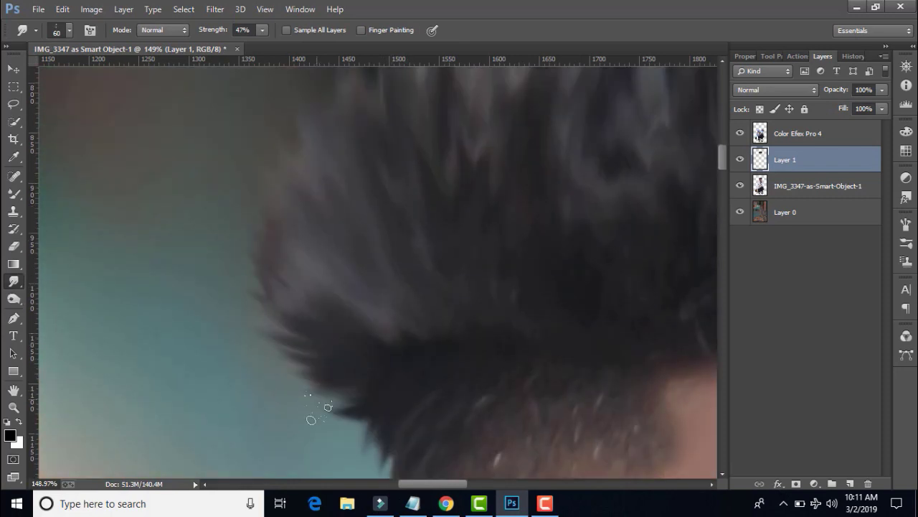
pyautogui.hscroll(10, 310, 420)
pyautogui.hotkey('alt', '[')
pyautogui.press('e')
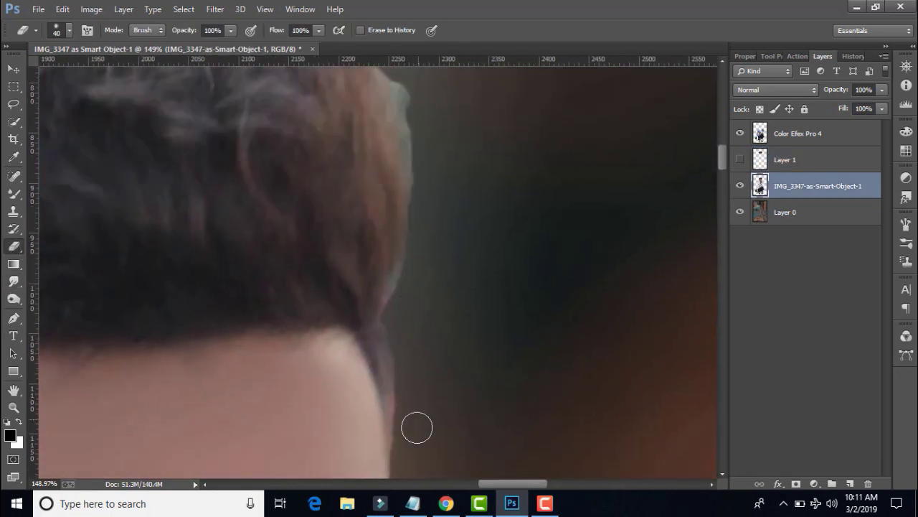
pyautogui.click(739, 161)
pyautogui.hotkey('alt', ']')
pyautogui.press('r')
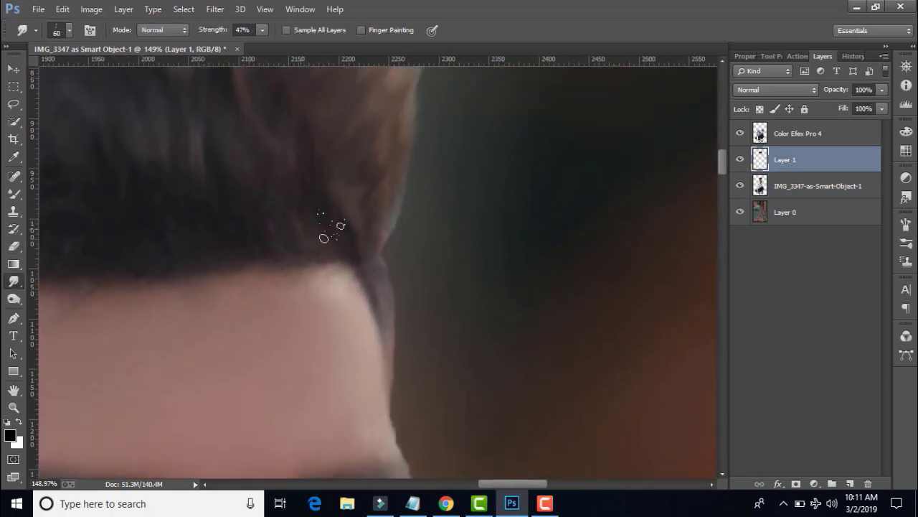
# Smudge the hair's top and right edge further, then enlarge the brush to 125
pyautogui.click(68, 31)
pyautogui.click(369, 238)
pyautogui.moveTo(369, 251)
pyautogui.mouseDown()
pyautogui.moveTo(359, 271)
pyautogui.moveTo(406, 284)
pyautogui.mouseUp()
pyautogui.scroll(-5, 319, 379)
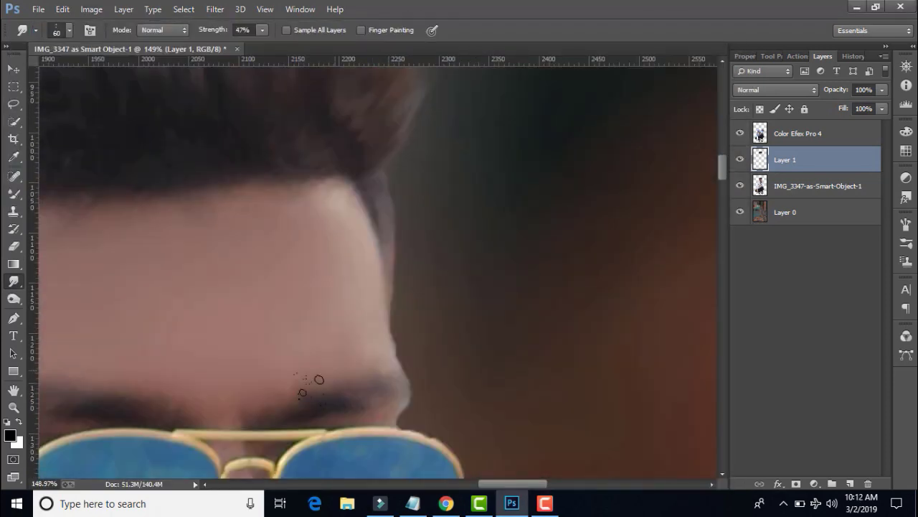
pyautogui.scroll(5, 429, 136)
pyautogui.keyDown('ctrl'); pyautogui.keyDown('space'); pyautogui.moveTo(431, 215); pyautogui.dragTo(323, 215); pyautogui.keyUp('space'); pyautogui.keyUp('ctrl')
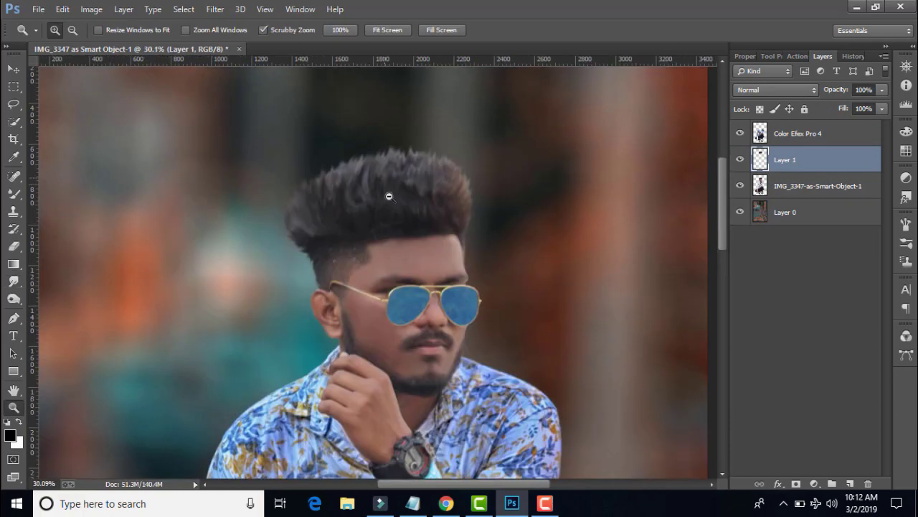
pyautogui.keyDown('ctrl'); pyautogui.keyDown('space'); pyautogui.moveTo(390, 188); pyautogui.dragTo(466, 189); pyautogui.keyUp('space'); pyautogui.keyUp('ctrl')
pyautogui.press(']')
pyautogui.press(']')
pyautogui.press(']')
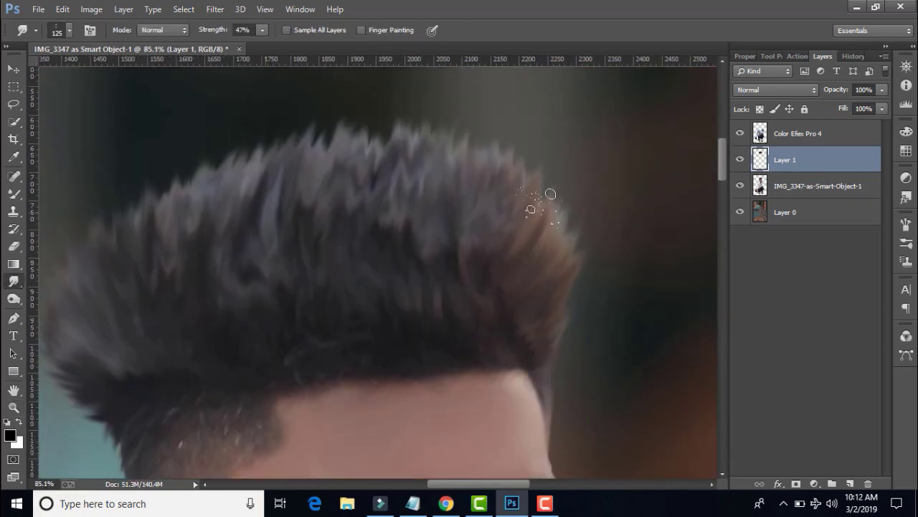
# Erase the top curls from the original photo layer and reactivate the spiky-hair layer
pyautogui.press('e')
pyautogui.moveTo(287, 158)
pyautogui.mouseDown()
pyautogui.moveTo(424, 156)
pyautogui.moveTo(193, 194)
pyautogui.moveTo(72, 330)
pyautogui.mouseUp()
pyautogui.click(739, 164)
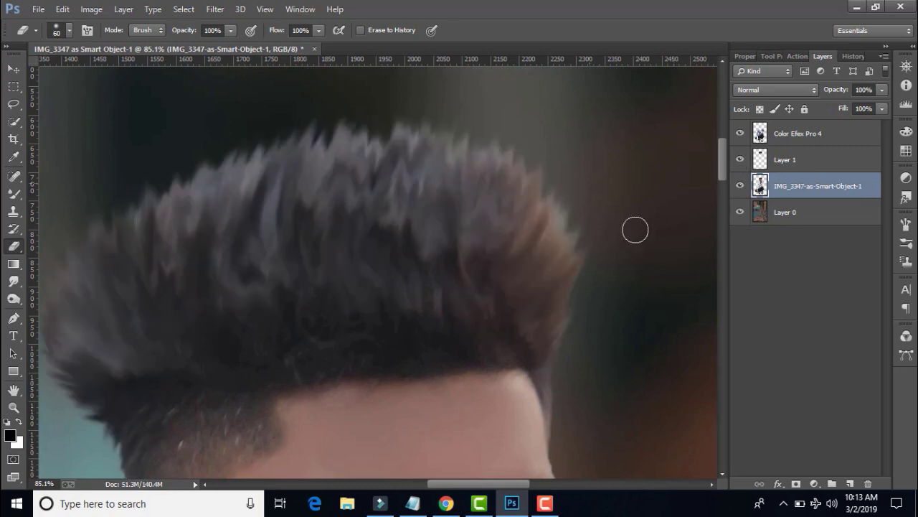
pyautogui.click(785, 161)
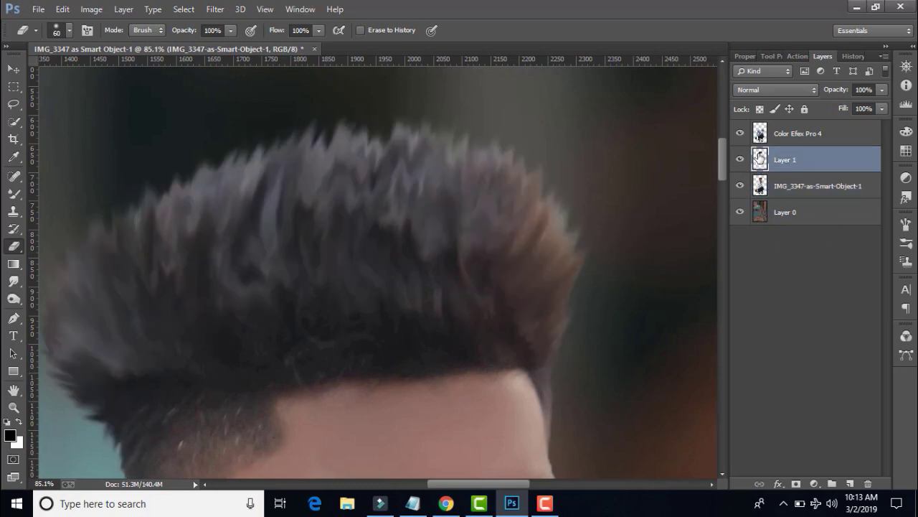
# Sharpen Layer 1 in the Camera Raw Filter's Detail panel: Amount 98, Radius 1.8, Detail 44
pyautogui.click(213, 10)
pyautogui.click(240, 83)
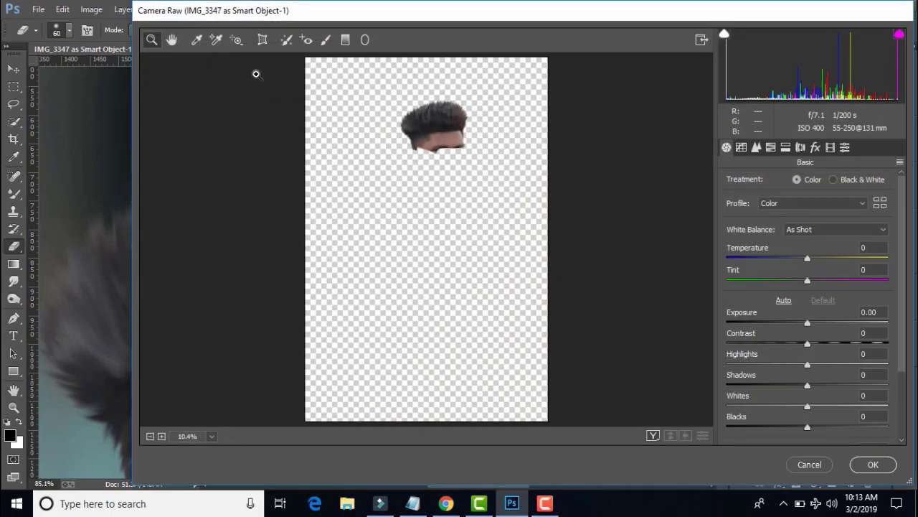
pyautogui.click(757, 147)
pyautogui.moveTo(756, 199); pyautogui.dragTo(790, 197)
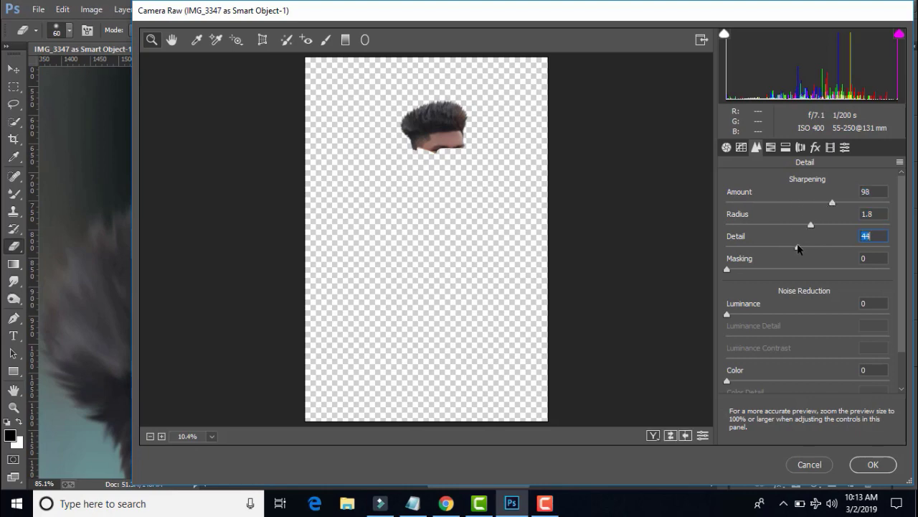
pyautogui.click(871, 463)
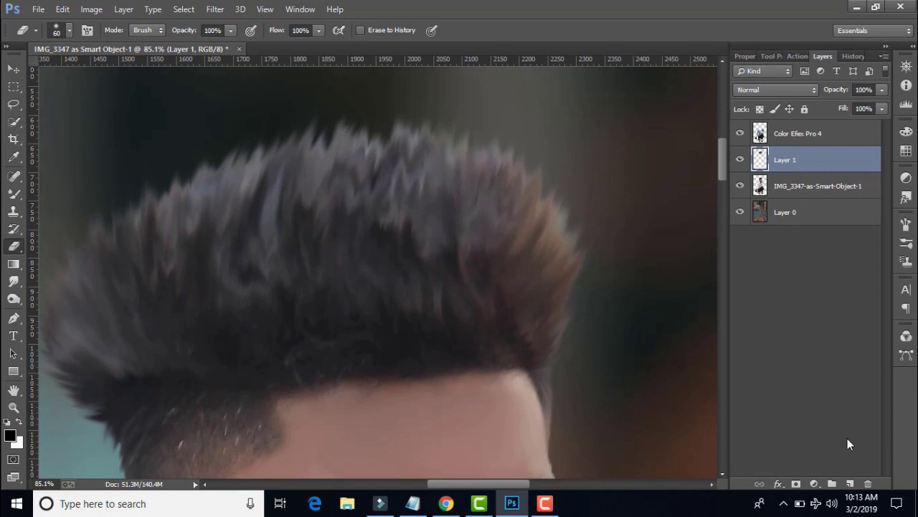
# Erase the leftover spiky-hair pixels between the eyebrows on Layer 1
pyautogui.scroll(-3, 390, 297)
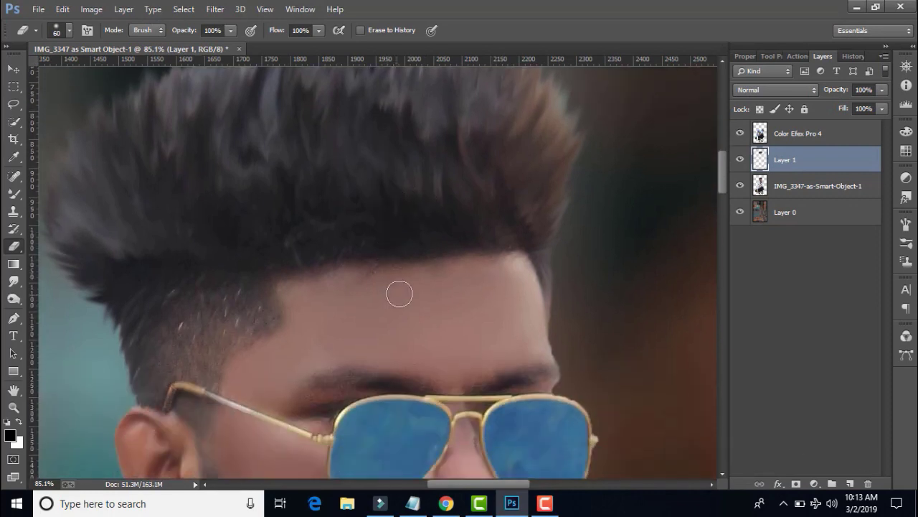
pyautogui.scroll(-1, 397, 294)
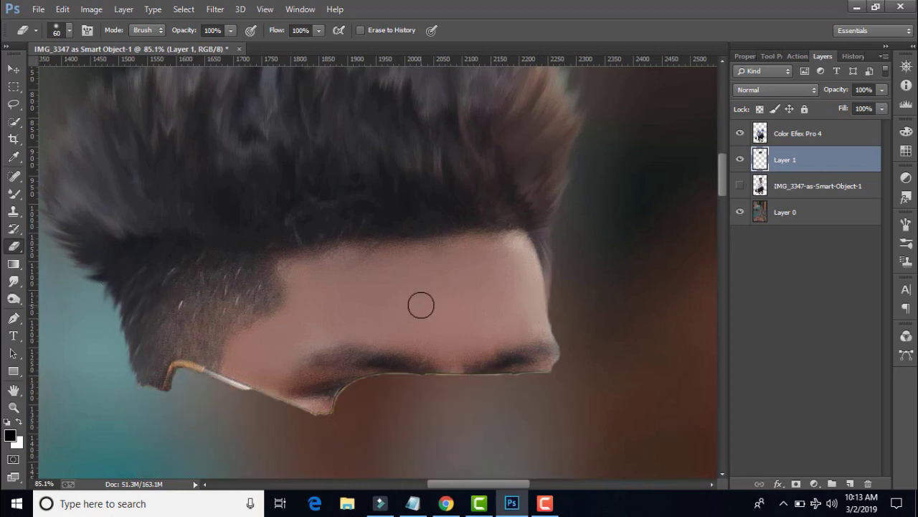
pyautogui.moveTo(462, 351)
pyautogui.mouseDown()
pyautogui.moveTo(467, 358)
pyautogui.moveTo(535, 344)
pyautogui.moveTo(517, 268)
pyautogui.moveTo(343, 276)
pyautogui.moveTo(254, 297)
pyautogui.moveTo(182, 349)
pyautogui.moveTo(443, 310)
pyautogui.moveTo(236, 363)
pyautogui.moveTo(317, 336)
pyautogui.moveTo(481, 319)
pyautogui.mouseUp()
# Turn the original photo layer back on, check the head, and fit the photo to the window
pyautogui.click(740, 185)
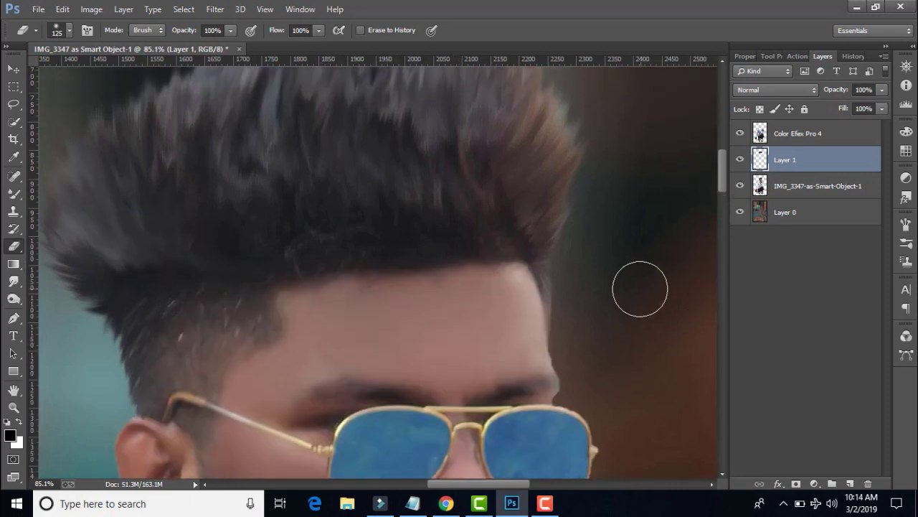
pyautogui.scroll(3, 639, 287)
pyautogui.click(13, 408)
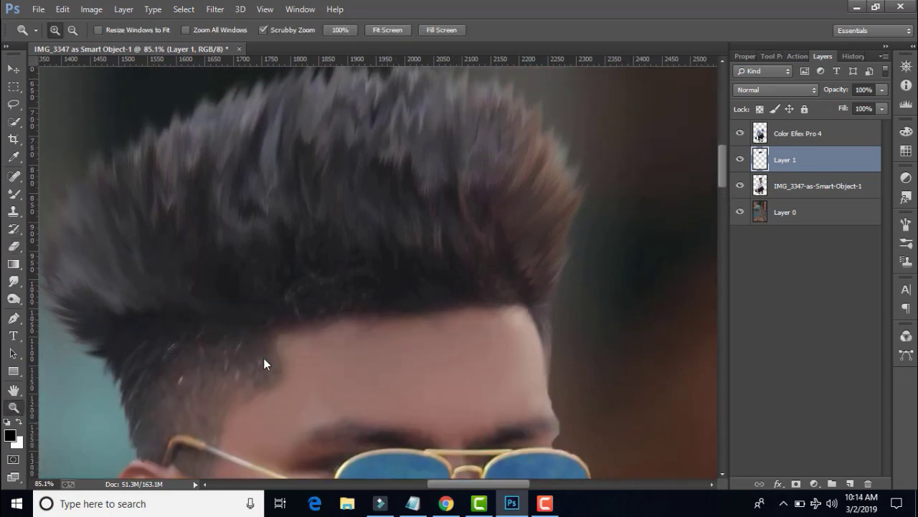
pyautogui.keyDown('alt'); pyautogui.click(307, 292); pyautogui.keyUp('alt')
pyautogui.click(379, 284)
pyautogui.keyDown('alt'); pyautogui.click(370, 195); pyautogui.keyUp('alt')
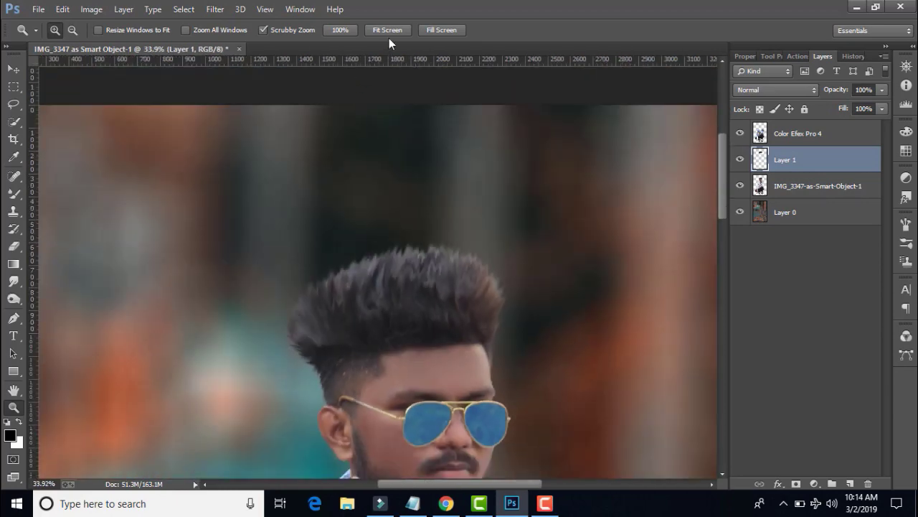
pyautogui.click(387, 29)
# Merge Layer 1 into IMG_3347-as-Smart-Object-1, zoom in, and select the Color Efex Pro 4 layer
pyautogui.rightClick(804, 162)
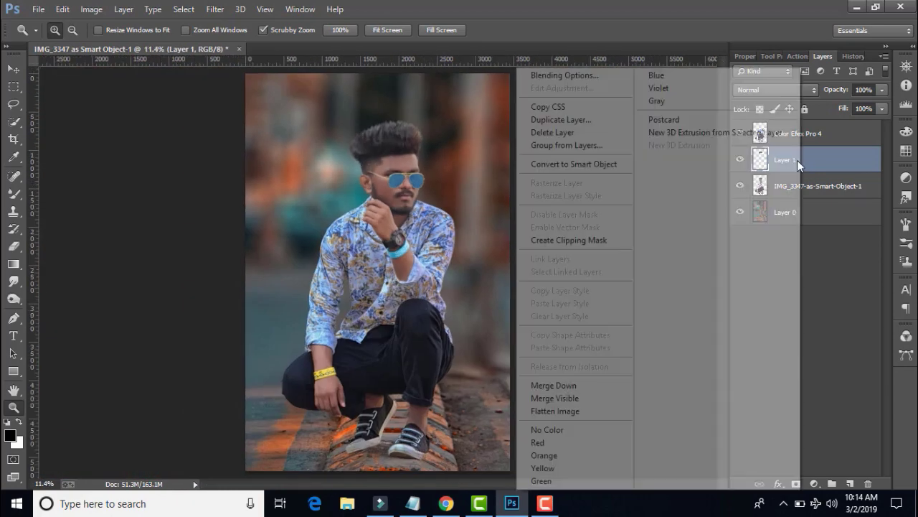
pyautogui.click(586, 384)
pyautogui.moveTo(450, 268); pyautogui.dragTo(680, 167)
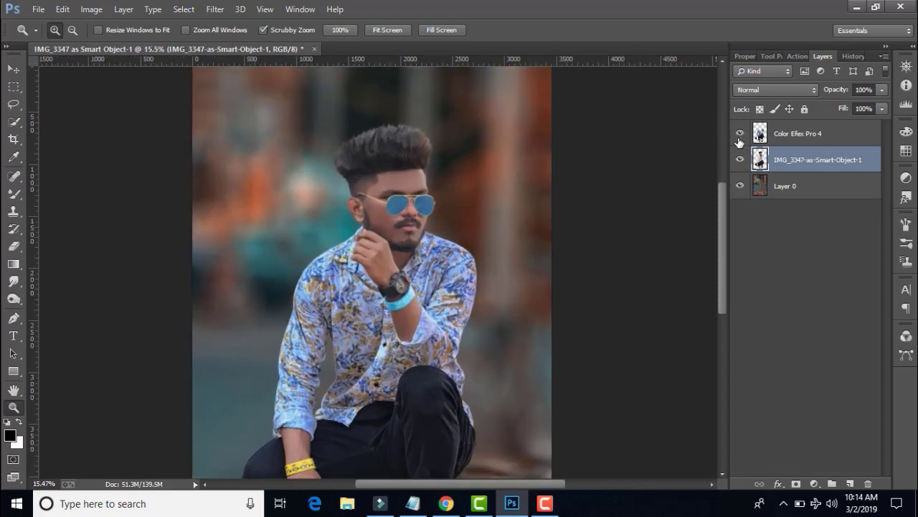
pyautogui.scroll(2, 630, 236)
pyautogui.moveTo(420, 316); pyautogui.dragTo(668, 230)
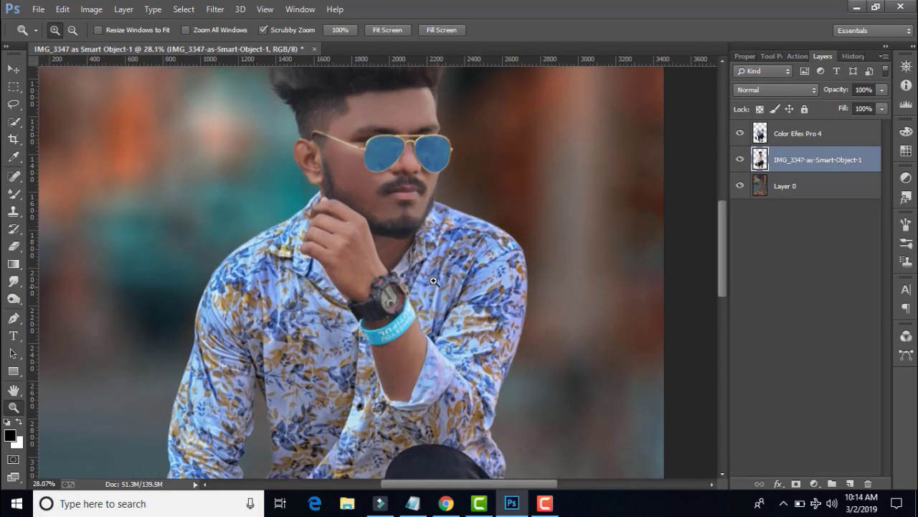
pyautogui.click(765, 141)
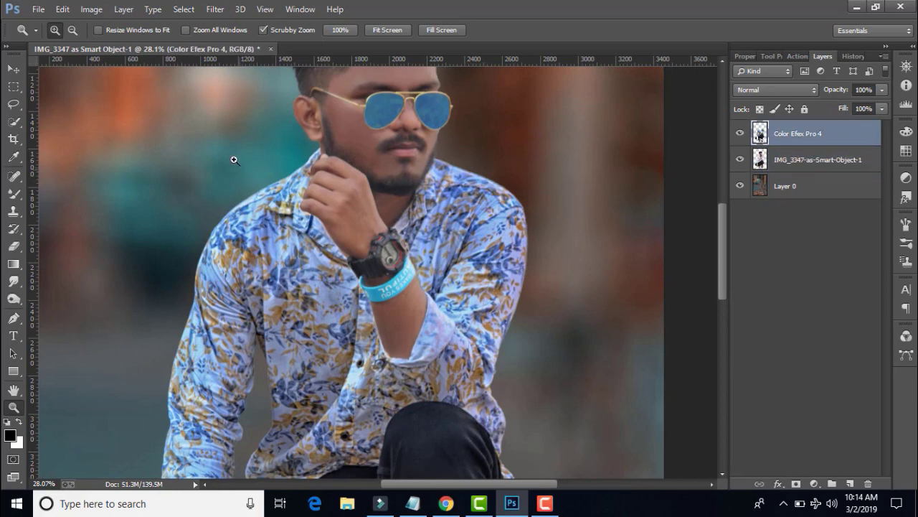
pyautogui.click(215, 10)
# In the Camera Raw Filter, set Temperature +4, Contrast +3 and Shadows +13
pyautogui.click(254, 89)
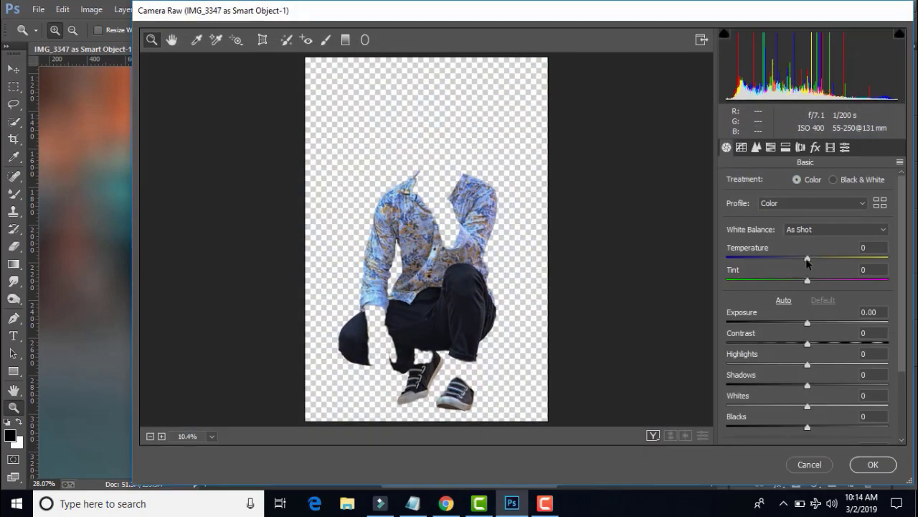
pyautogui.moveTo(807, 263); pyautogui.dragTo(812, 260)
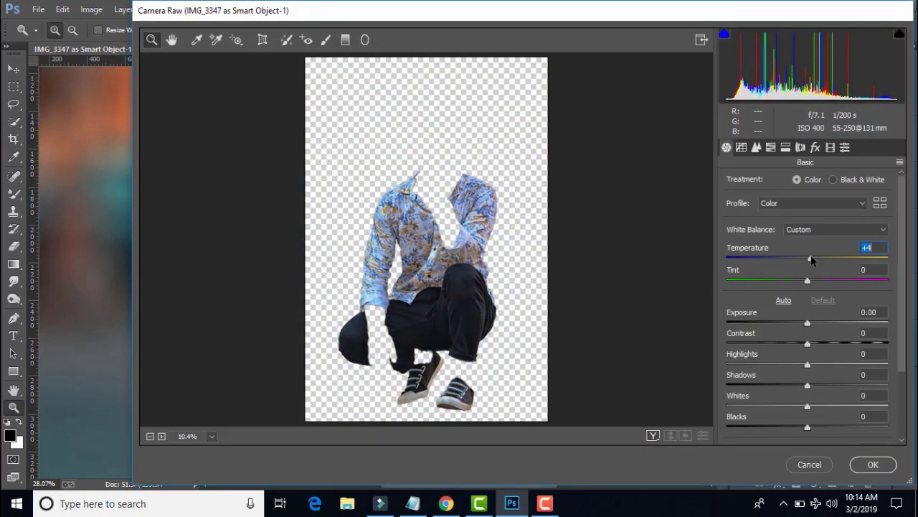
pyautogui.moveTo(809, 342); pyautogui.dragTo(811, 343)
pyautogui.moveTo(817, 388); pyautogui.dragTo(811, 364)
pyautogui.scroll(-2, 821, 384)
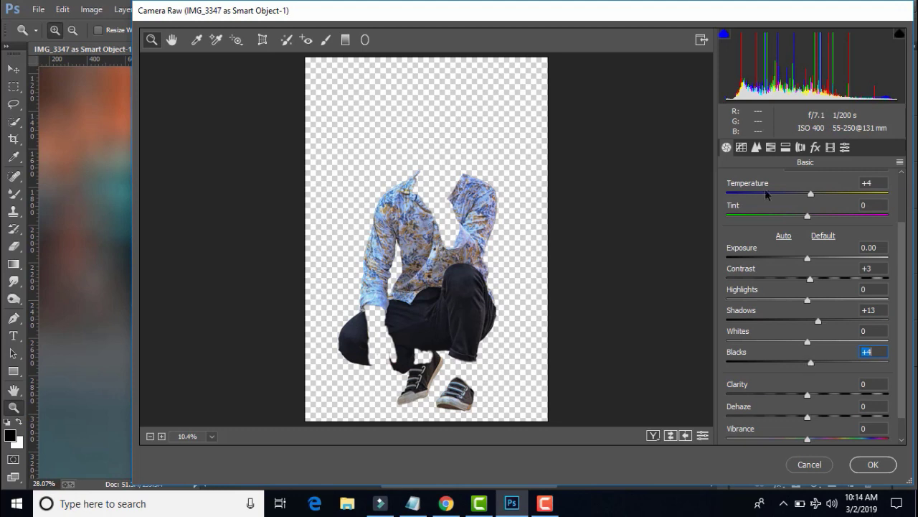
# Shift the Blues hue to -17, reduce Blues saturation, check Split Toning, and apply the grade
pyautogui.click(757, 147)
pyautogui.click(770, 147)
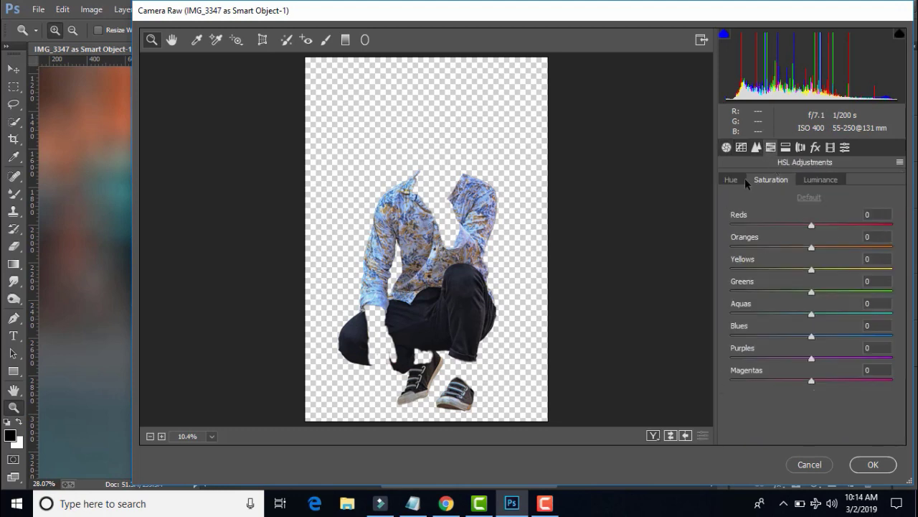
pyautogui.moveTo(812, 336)
pyautogui.mouseDown()
pyautogui.moveTo(798, 335)
pyautogui.moveTo(830, 314)
pyautogui.mouseUp()
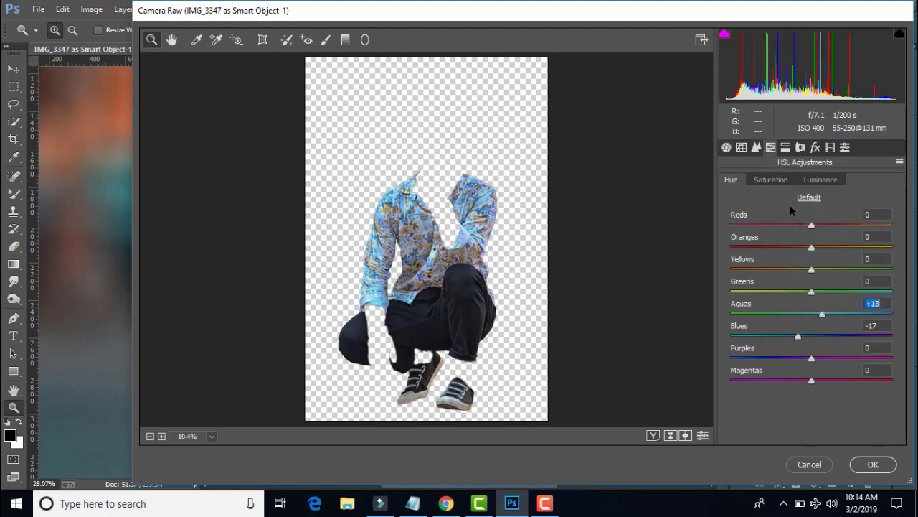
pyautogui.click(771, 180)
pyautogui.click(802, 335)
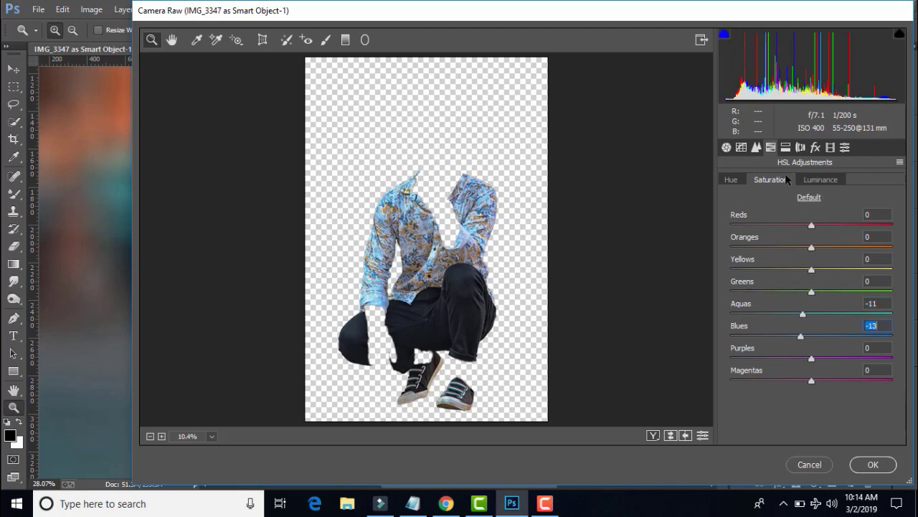
pyautogui.click(786, 148)
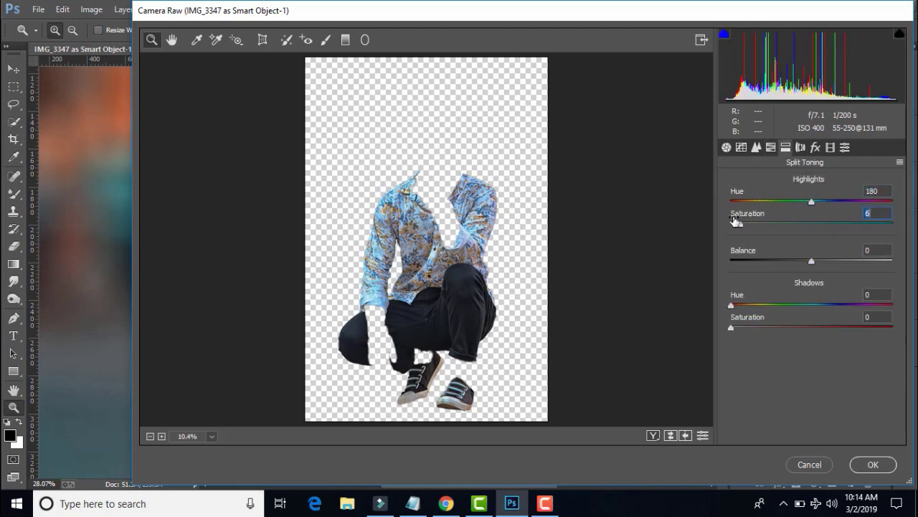
pyautogui.click(874, 464)
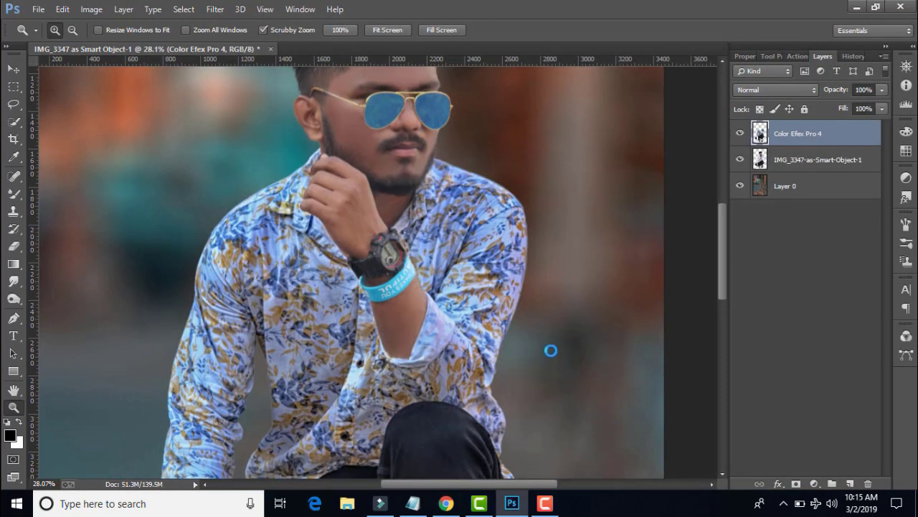
# Merge the Color Efex Pro 4 layer down into the smart object and fit the photo on screen
pyautogui.scroll(2, 644, 242)
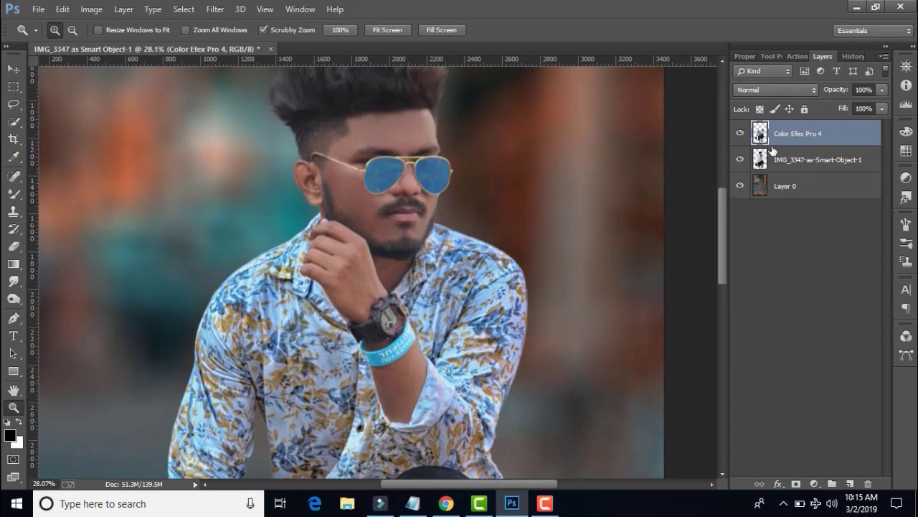
pyautogui.rightClick(802, 134)
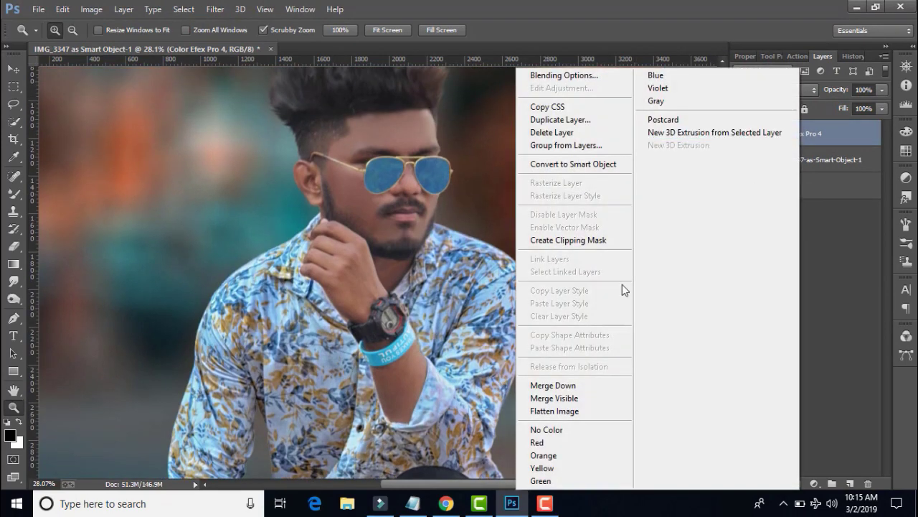
pyautogui.click(571, 383)
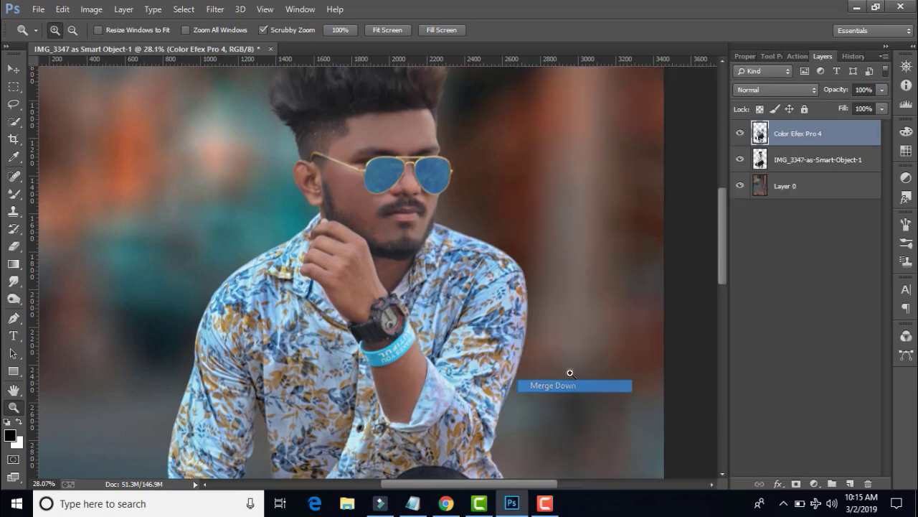
pyautogui.scroll(2, 519, 272)
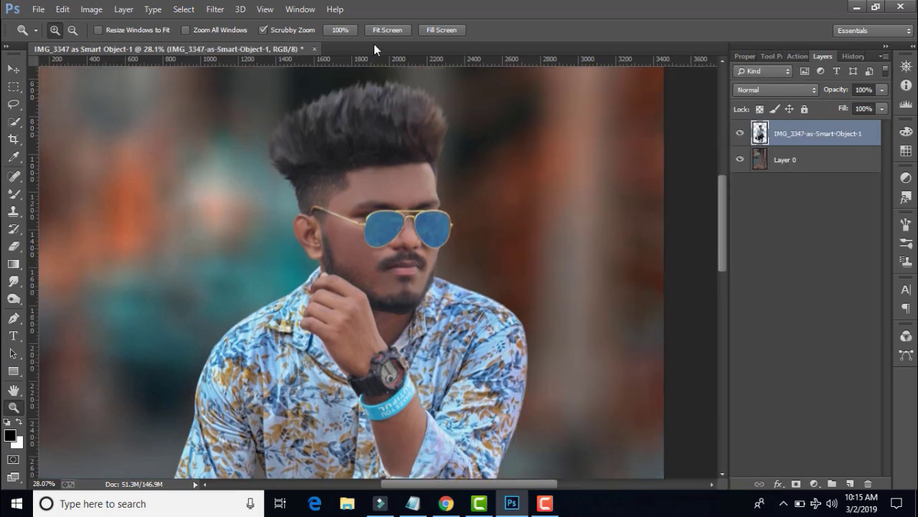
pyautogui.click(381, 30)
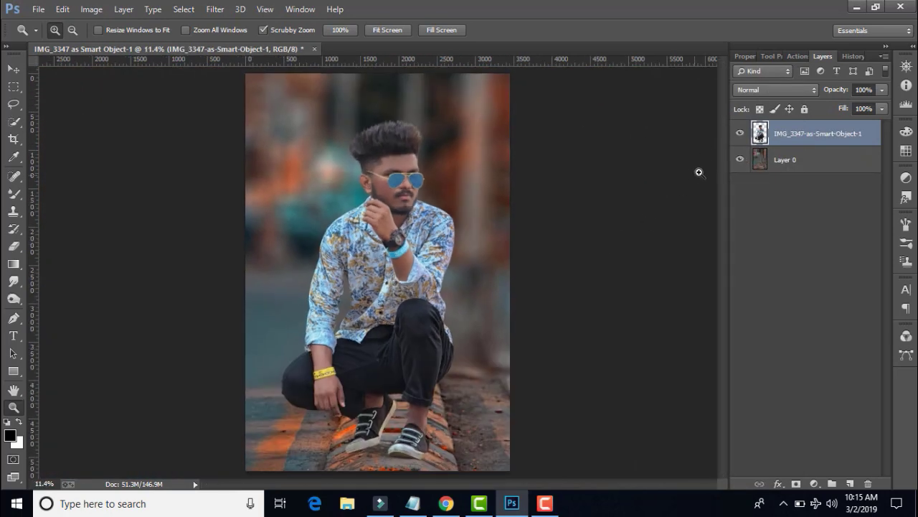
# Hide the cut-out person layer and zoom in closely on the blurred rail beneath
pyautogui.click(740, 134)
pyautogui.click(492, 330)
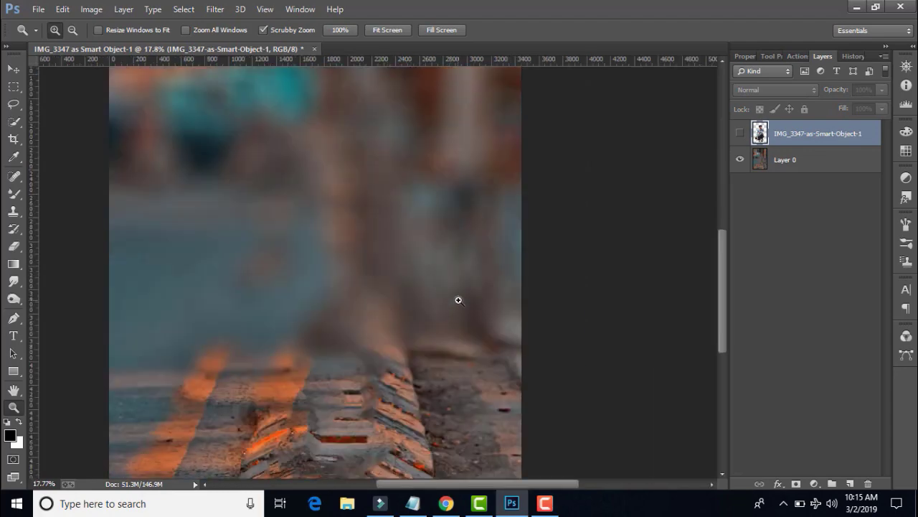
pyautogui.click(407, 295)
pyautogui.click(422, 297)
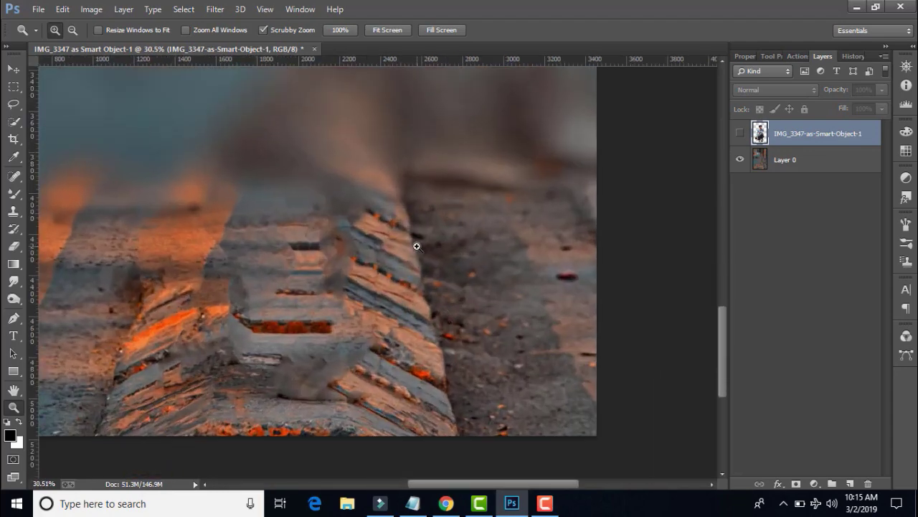
pyautogui.click(419, 247)
pyautogui.scroll(-1, 404, 301)
pyautogui.scroll(-1, 405, 330)
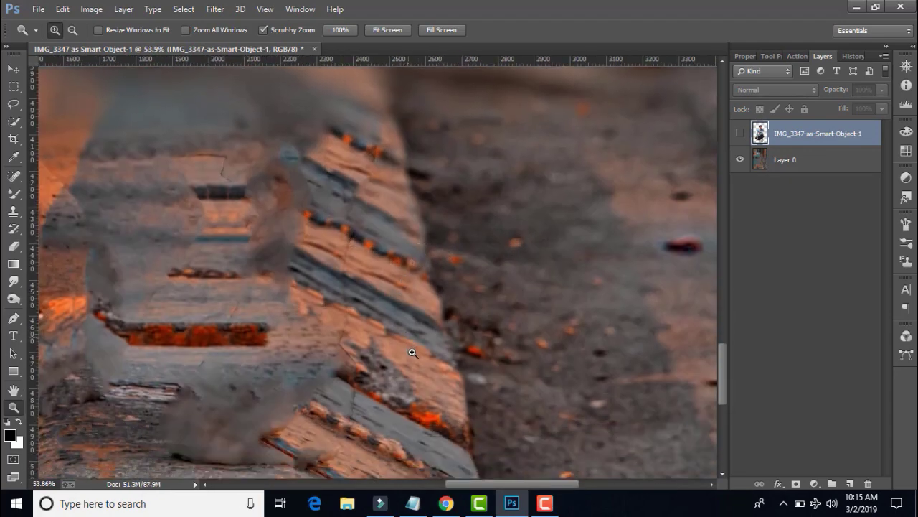
pyautogui.scroll(-1, 408, 351)
pyautogui.moveTo(509, 485); pyautogui.dragTo(501, 485)
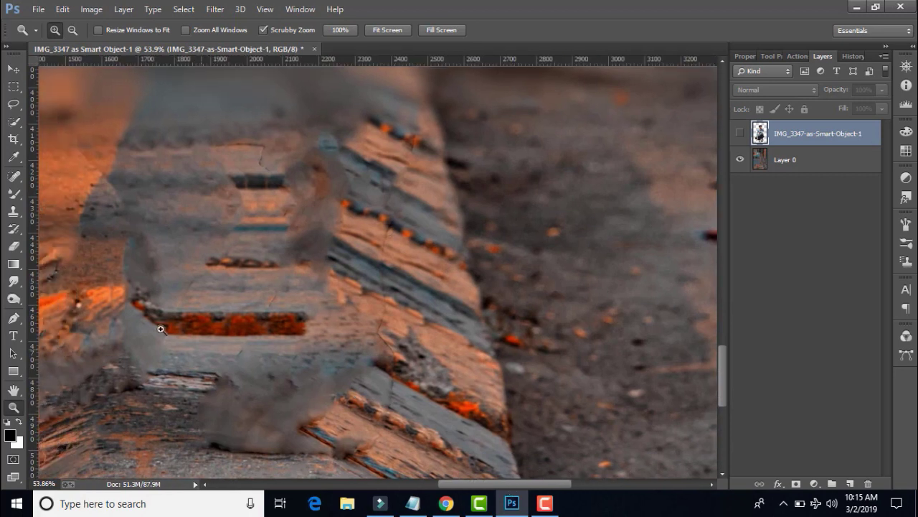
# On Layer 0, use the Spot Healing Brush to heal the dark smudges on the rail
pyautogui.click(13, 177)
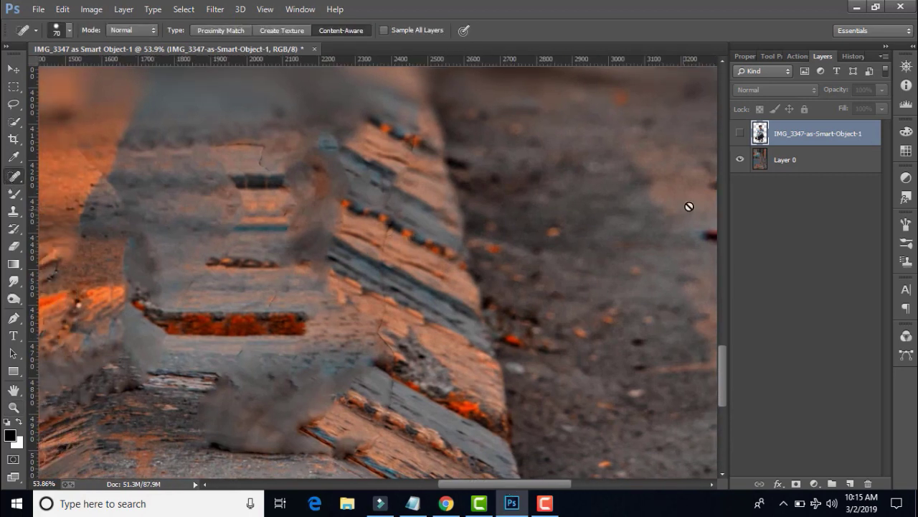
pyautogui.click(765, 162)
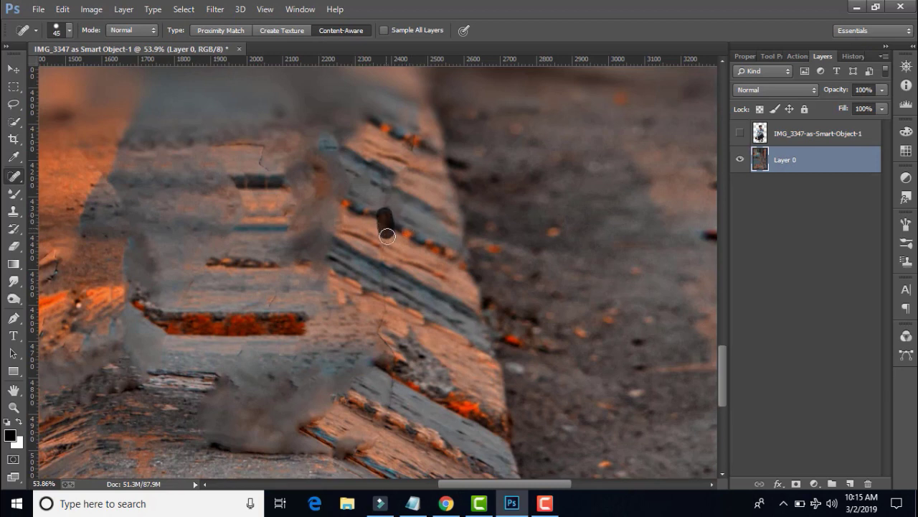
pyautogui.scroll(-2, 382, 305)
pyautogui.moveTo(388, 290); pyautogui.dragTo(389, 341)
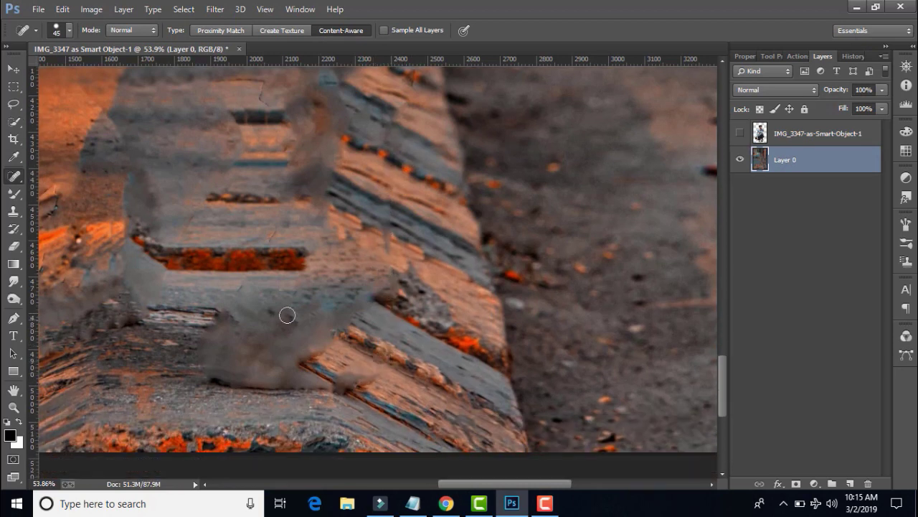
pyautogui.moveTo(200, 208)
pyautogui.mouseDown()
pyautogui.moveTo(172, 247)
pyautogui.moveTo(168, 305)
pyautogui.mouseUp()
pyautogui.scroll(2, 240, 287)
pyautogui.moveTo(258, 133); pyautogui.dragTo(261, 146)
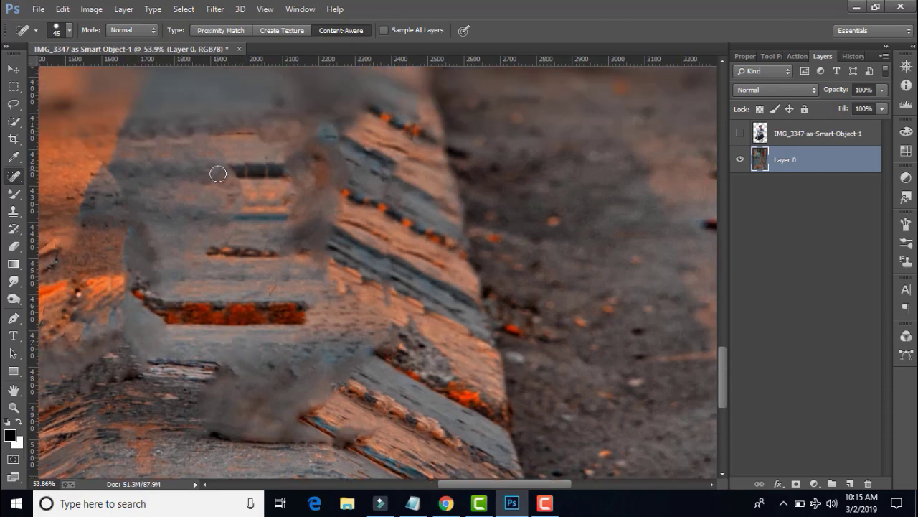
# Heal the remaining smudged patches along the rail
pyautogui.scroll(1, 218, 174)
pyautogui.hscroll(-7, 237, 215)
pyautogui.moveTo(318, 248); pyautogui.dragTo(291, 335)
pyautogui.scroll(-2, 291, 335)
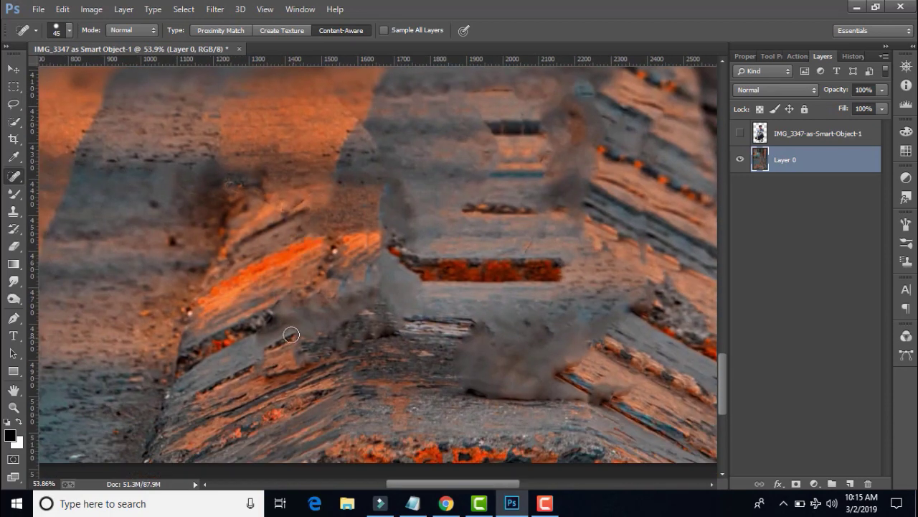
pyautogui.scroll(1, 291, 335)
pyautogui.moveTo(336, 144); pyautogui.dragTo(381, 215)
pyautogui.scroll(1, 203, 248)
pyautogui.moveTo(153, 228)
pyautogui.mouseDown()
pyautogui.moveTo(241, 239)
pyautogui.moveTo(287, 258)
pyautogui.mouseUp()
pyautogui.scroll(-1, 287, 258)
pyautogui.hscroll(-10, 359, 258)
# Show the person layer again, load his outline as a selection, and fit the photo on screen
pyautogui.click(740, 133)
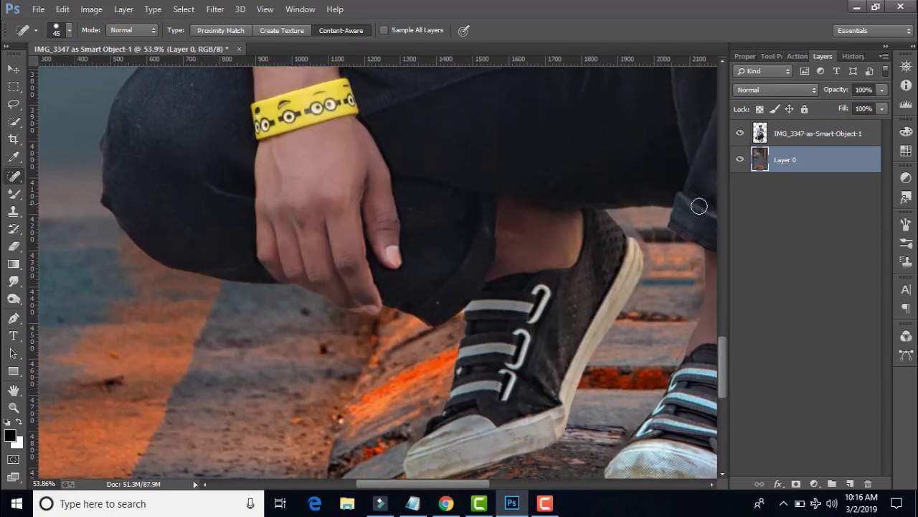
pyautogui.scroll(1, 335, 309)
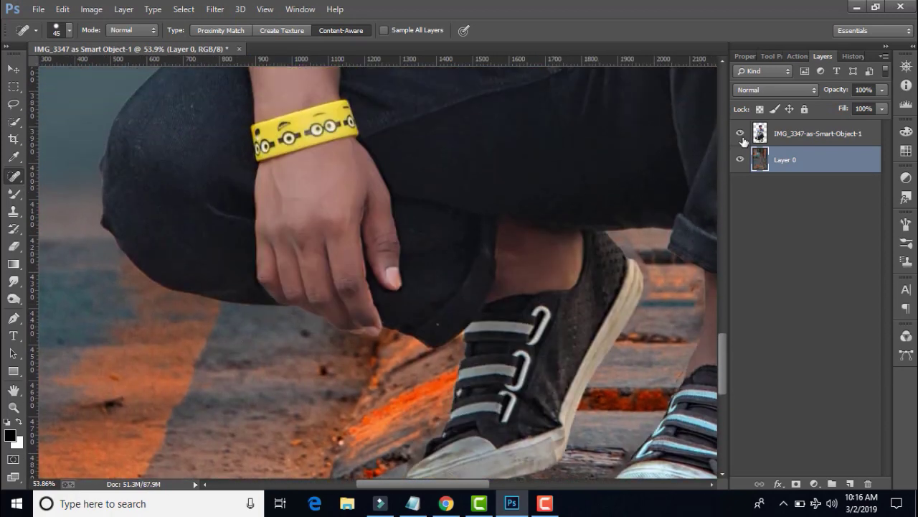
pyautogui.keyDown('ctrl'); pyautogui.click(759, 136); pyautogui.keyUp('ctrl')
pyautogui.scroll(1, 595, 287)
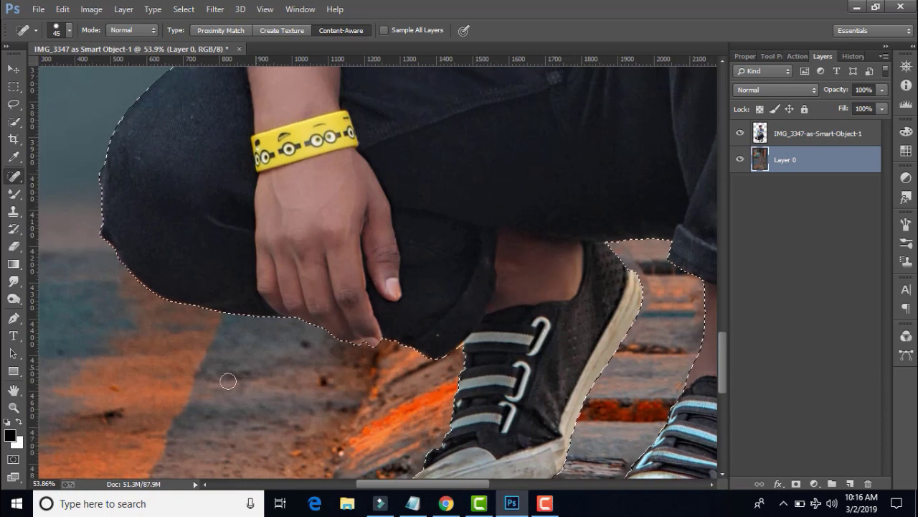
pyautogui.click(13, 408)
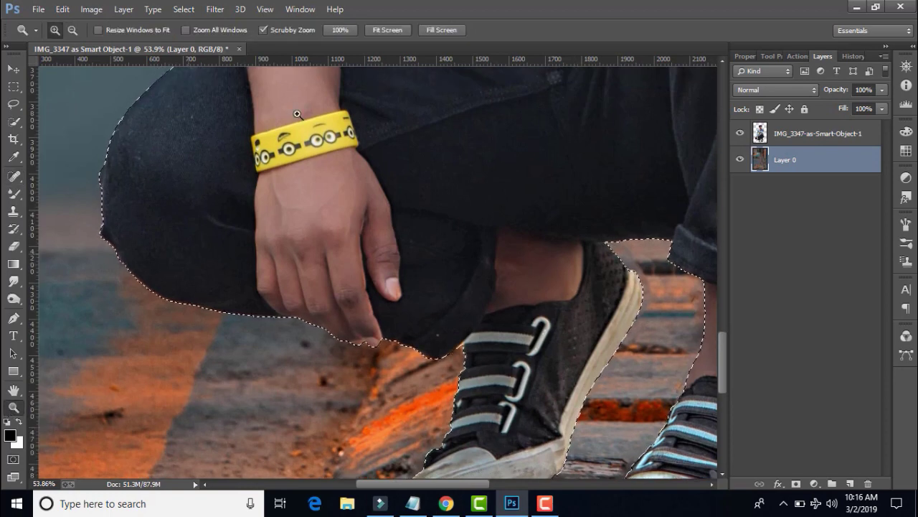
pyautogui.click(386, 31)
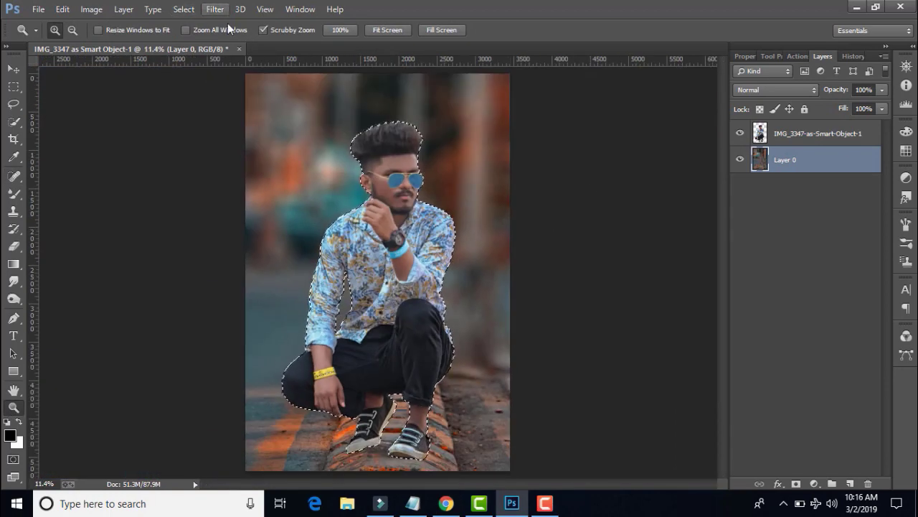
# Invert the selection so it covers the background around the man
pyautogui.click(14, 127)
pyautogui.rightClick(238, 134)
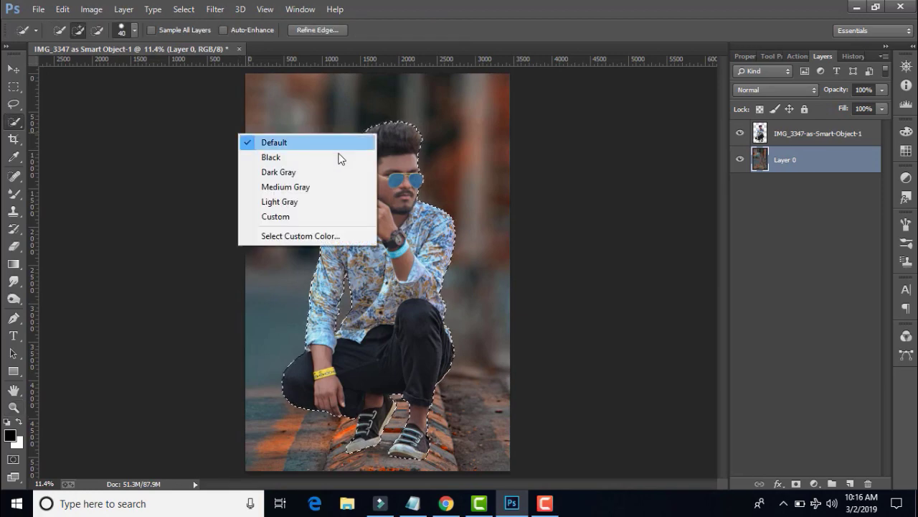
pyautogui.click(293, 139)
pyautogui.rightClick(288, 130)
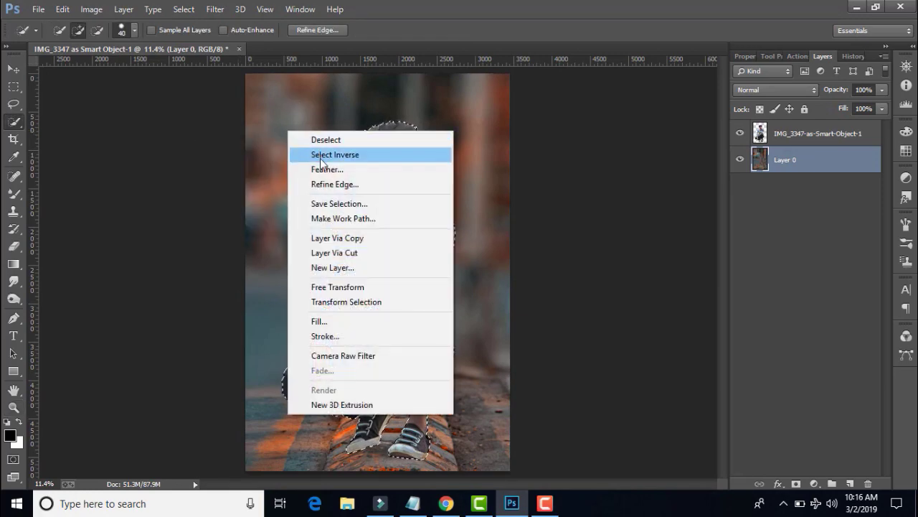
pyautogui.click(327, 152)
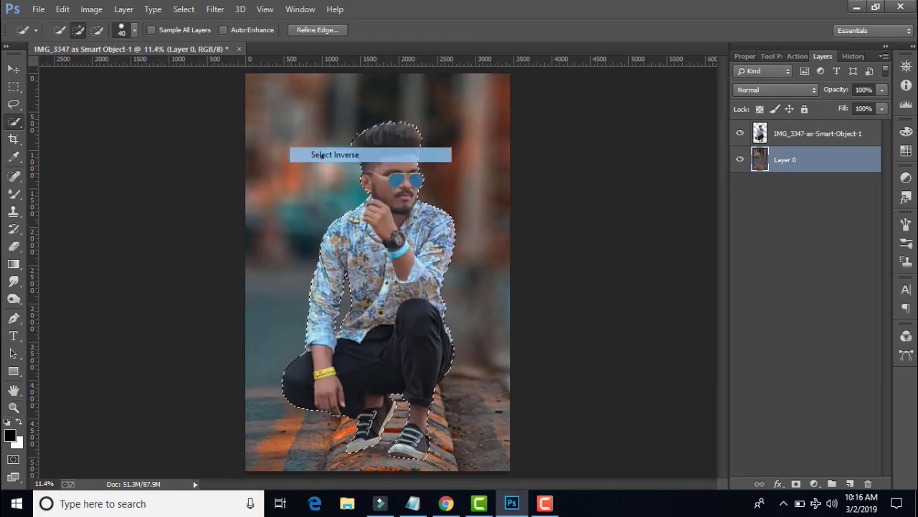
# Expand the inverted selection by 1 pixel with Select > Modify > Expand
pyautogui.click(184, 8)
pyautogui.moveTo(215, 170)
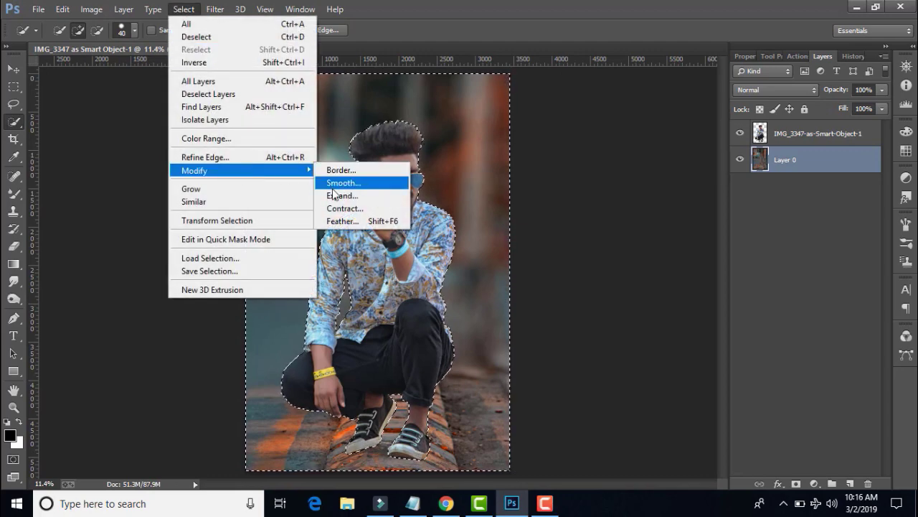
pyautogui.click(337, 196)
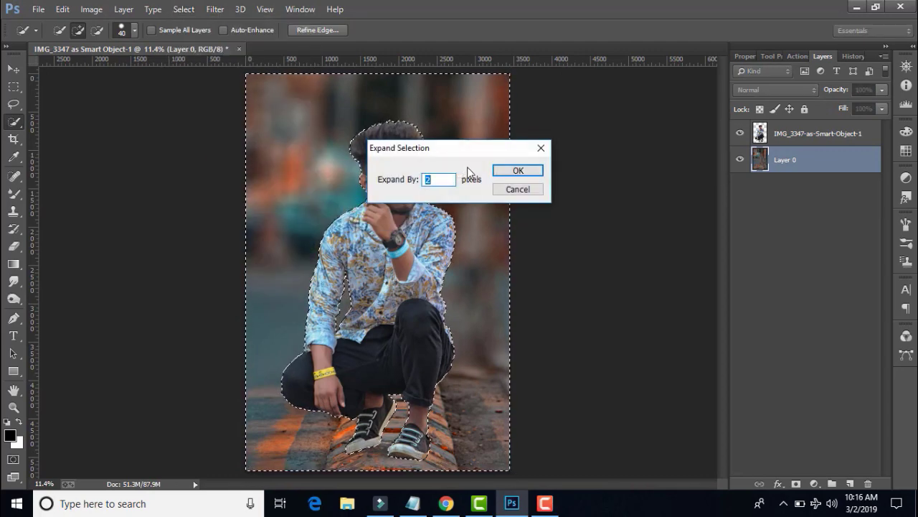
pyautogui.write('1')
pyautogui.click(518, 173)
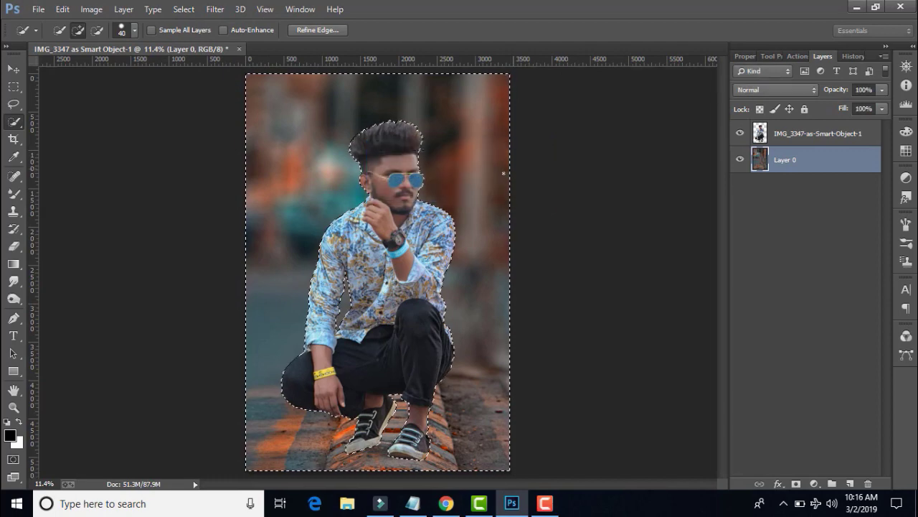
# Zoom in on the man's right shoulder, try an eraser stroke above it, and undo it
pyautogui.click(14, 407)
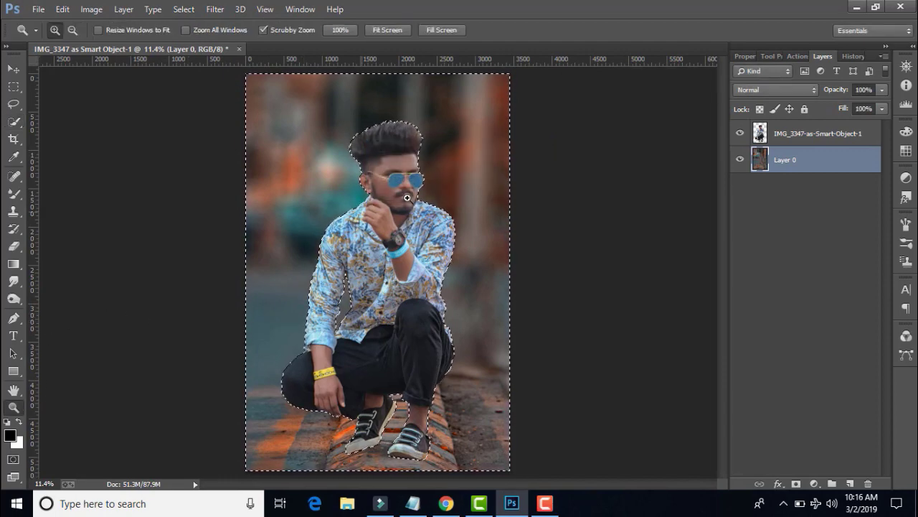
pyautogui.moveTo(486, 242); pyautogui.dragTo(492, 297)
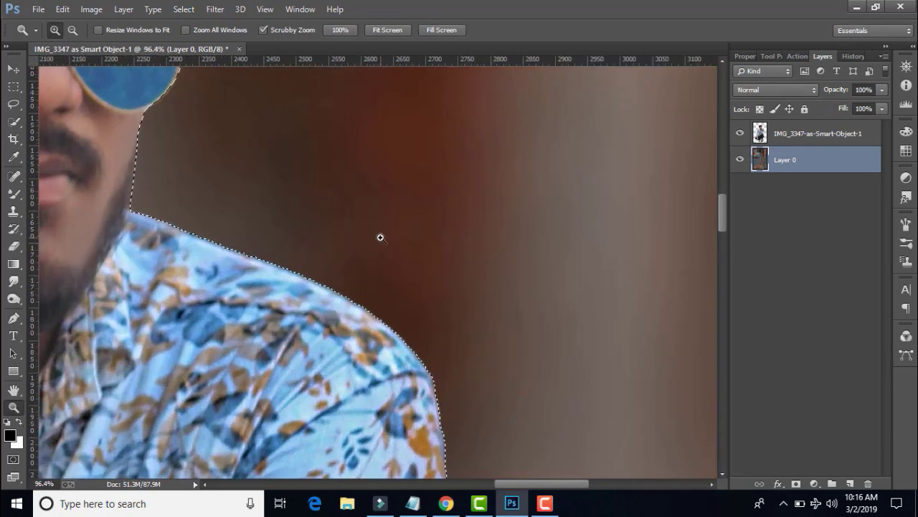
pyautogui.moveTo(380, 236); pyautogui.dragTo(481, 349)
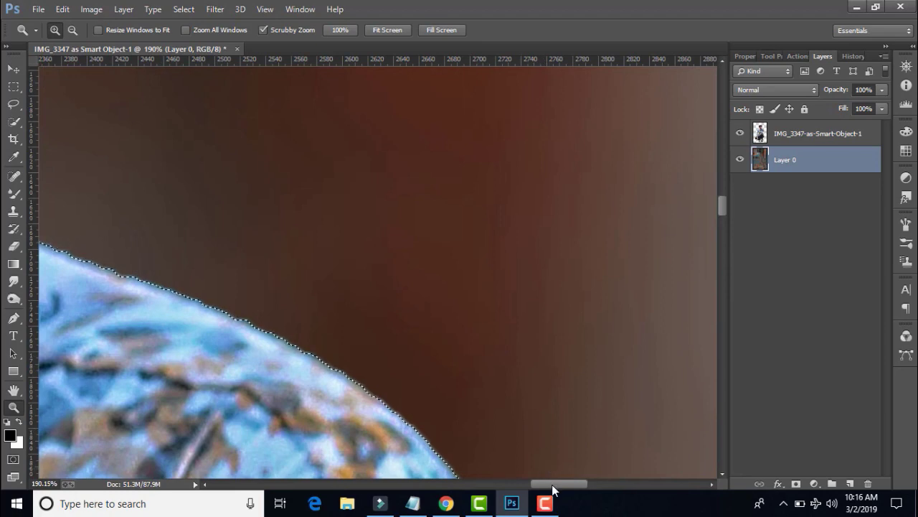
pyautogui.moveTo(553, 490); pyautogui.dragTo(532, 490)
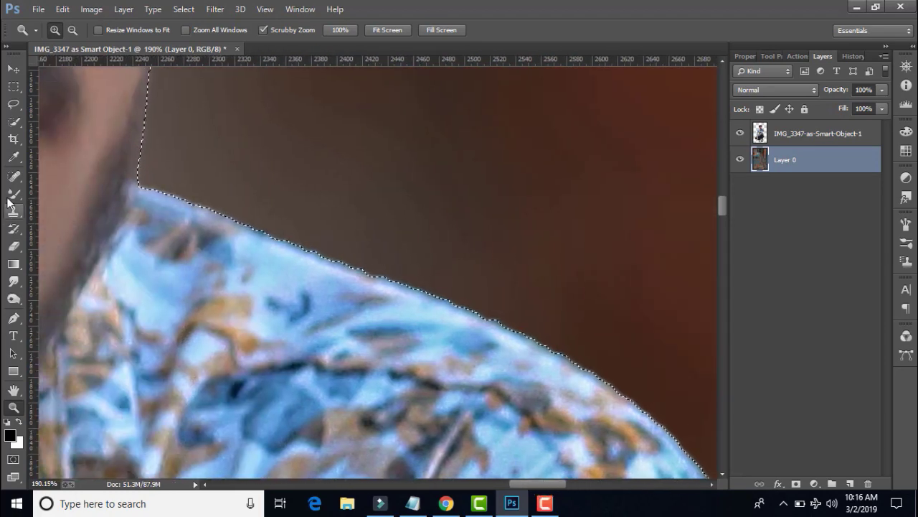
pyautogui.click(13, 246)
pyautogui.moveTo(221, 184)
pyautogui.mouseDown()
pyautogui.moveTo(237, 181)
pyautogui.moveTo(275, 218)
pyautogui.mouseUp()
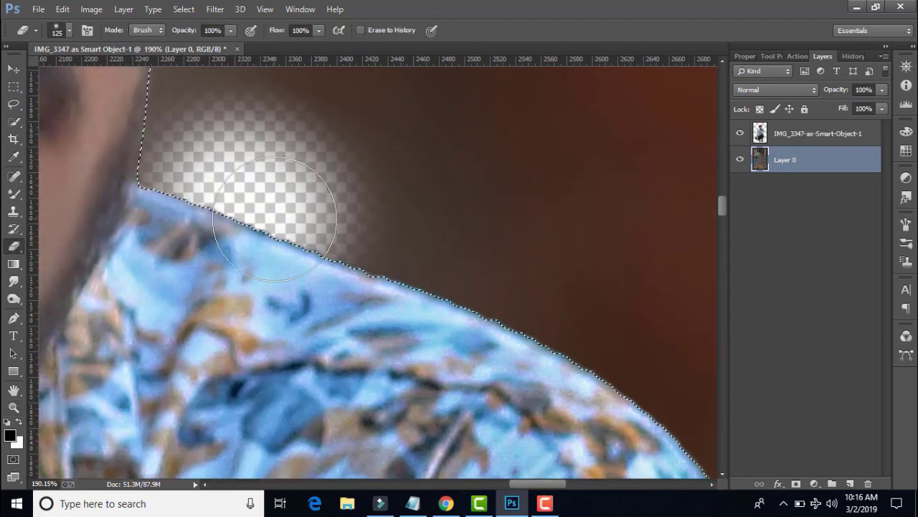
pyautogui.hotkey('ctrl', 'z')
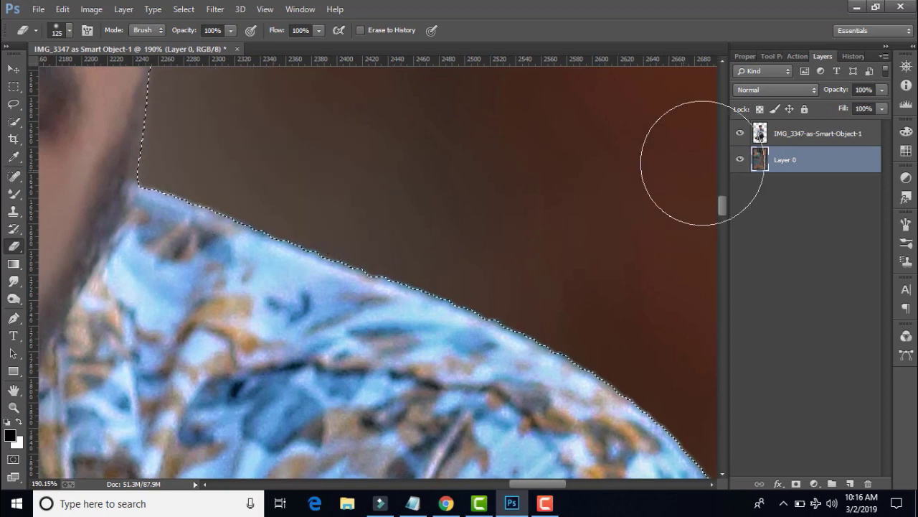
# Toggle the top image layer's visibility and make the cut-out layer the active layer
pyautogui.click(746, 133)
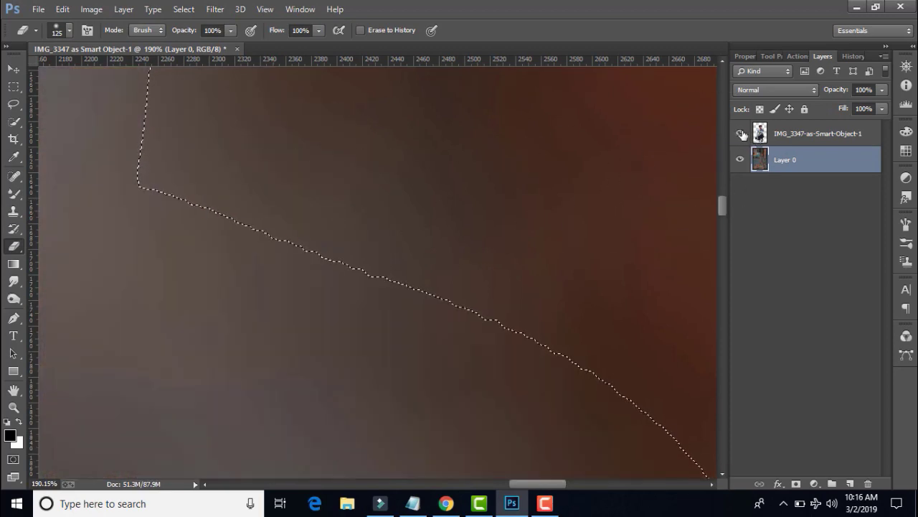
pyautogui.click(741, 133)
pyautogui.click(803, 134)
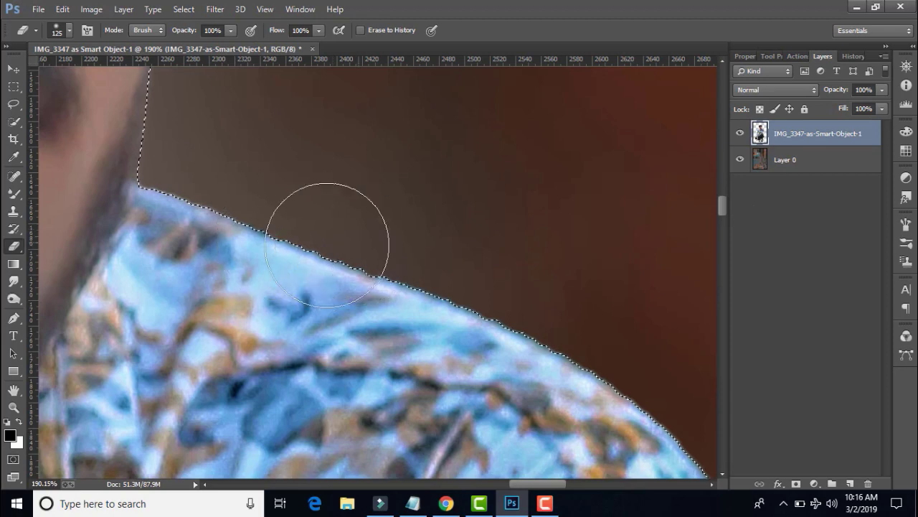
pyautogui.scroll(4, 180, 157)
pyautogui.scroll(6, 237, 215)
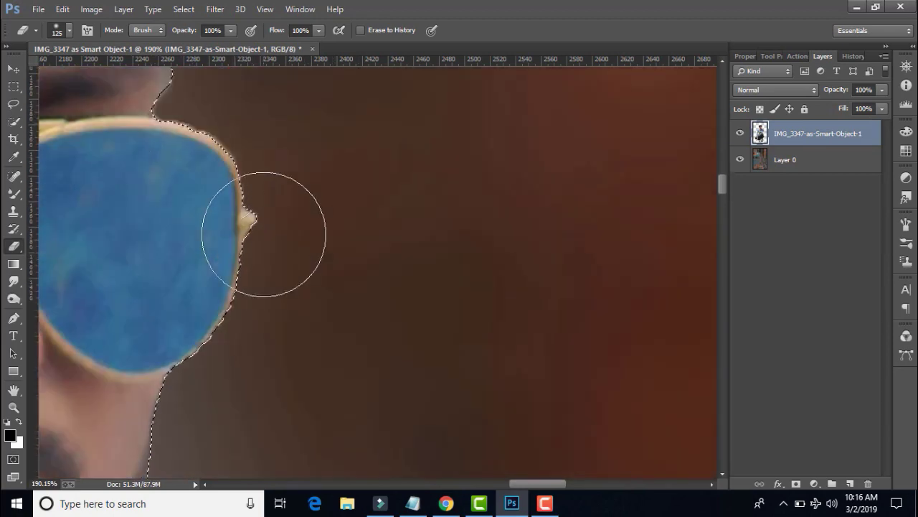
pyautogui.scroll(5, 216, 258)
pyautogui.scroll(-2, 215, 258)
# Zoom out to see the whole man, return to the Eraser, and deselect with Ctrl+D
pyautogui.press('z')
pyautogui.moveTo(364, 205)
pyautogui.mouseDown()
pyautogui.moveTo(299, 254)
pyautogui.moveTo(324, 169)
pyautogui.mouseUp()
pyautogui.press('e')
pyautogui.scroll(-3, 352, 215)
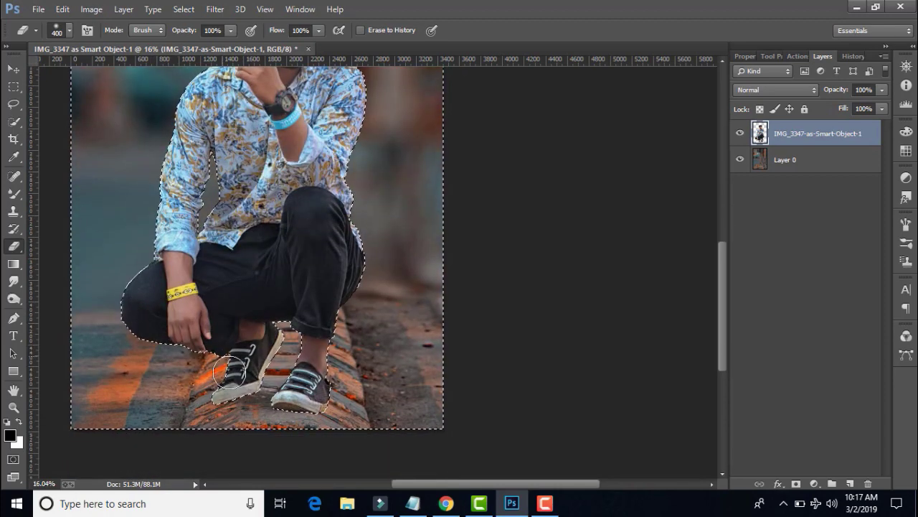
pyautogui.scroll(1, 366, 242)
pyautogui.hotkey('ctrl', 'd')
pyautogui.scroll(1, 367, 243)
# Place Embedded the r-shadow.png file from the PNG Stock folder and commit its placement
pyautogui.click(38, 10)
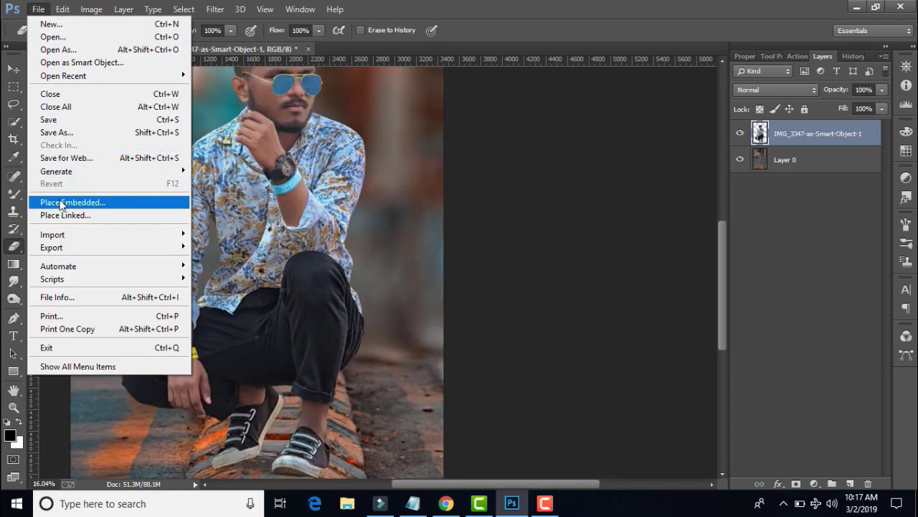
pyautogui.click(72, 200)
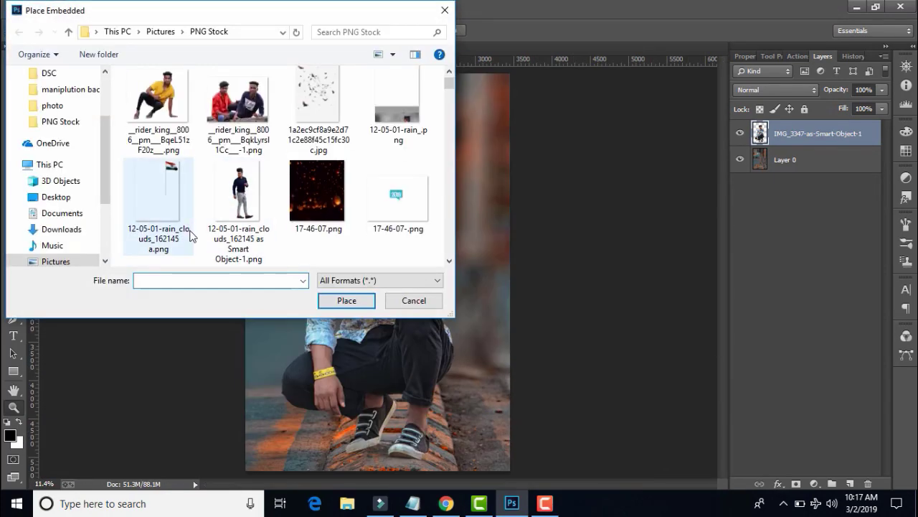
pyautogui.scroll(-3, 215, 197)
pyautogui.scroll(-5, 218, 195)
pyautogui.scroll(-5, 218, 194)
pyautogui.scroll(-5, 225, 194)
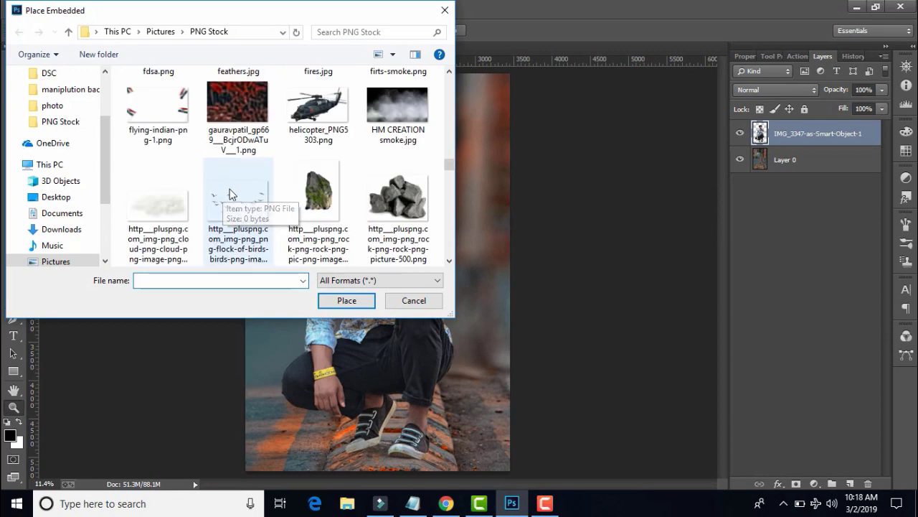
pyautogui.scroll(-5, 229, 188)
pyautogui.scroll(-5, 231, 190)
pyautogui.scroll(-5, 232, 192)
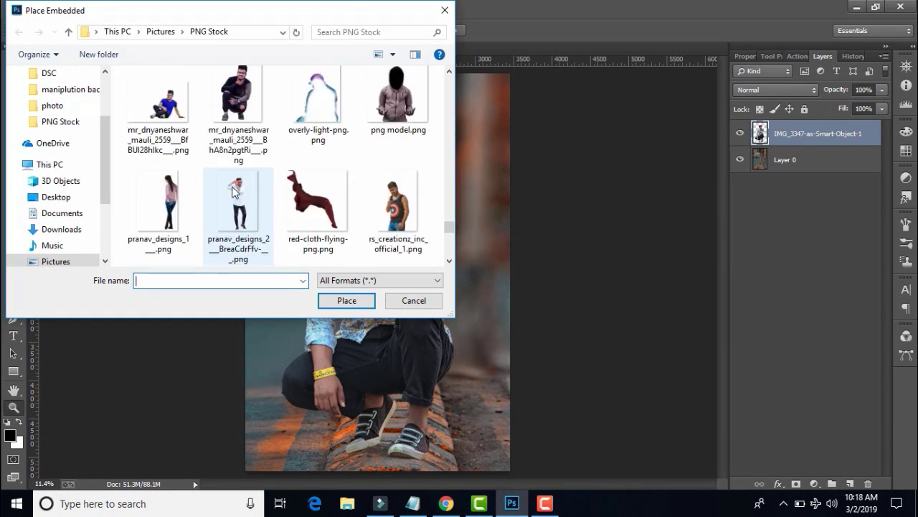
pyautogui.scroll(-5, 232, 193)
pyautogui.click(218, 120)
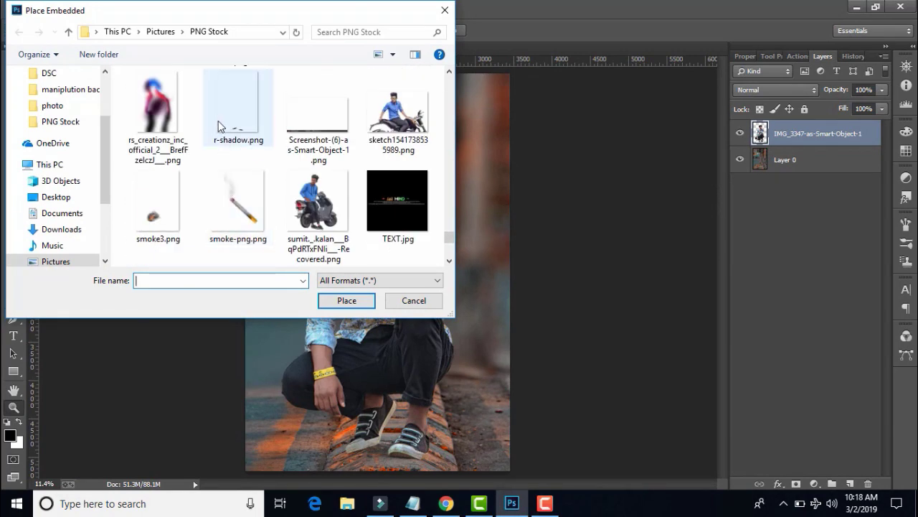
pyautogui.click(347, 300)
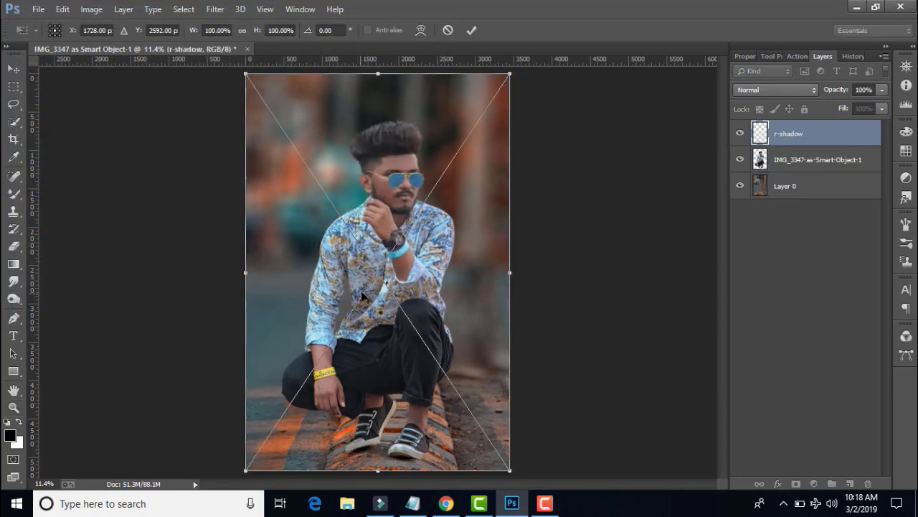
pyautogui.click(471, 30)
# Zoom in on the man's shoes and start lowering the r-shadow layer's opacity
pyautogui.press('z')
pyautogui.click(409, 216)
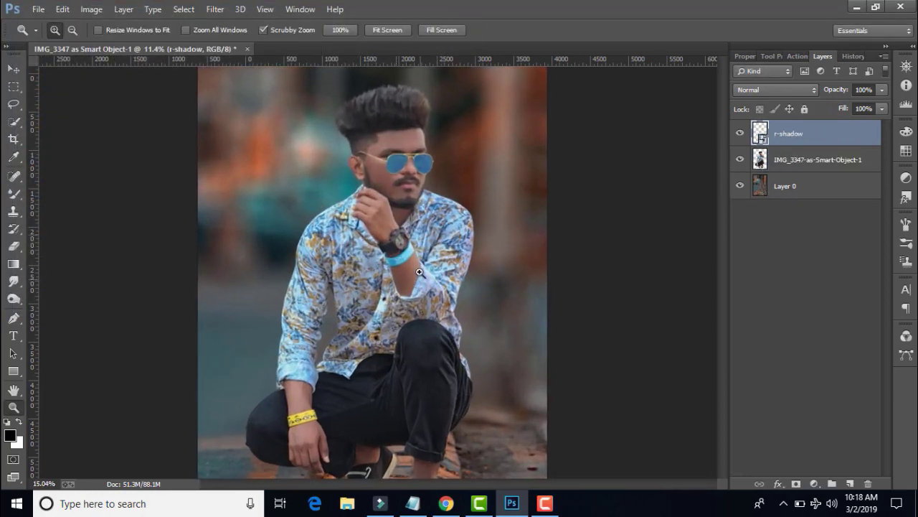
pyautogui.click(427, 282)
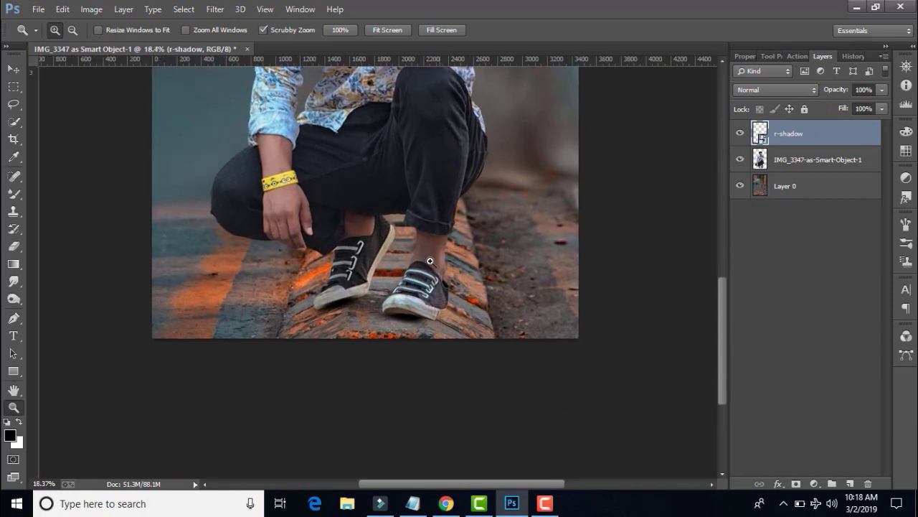
pyautogui.click(450, 281)
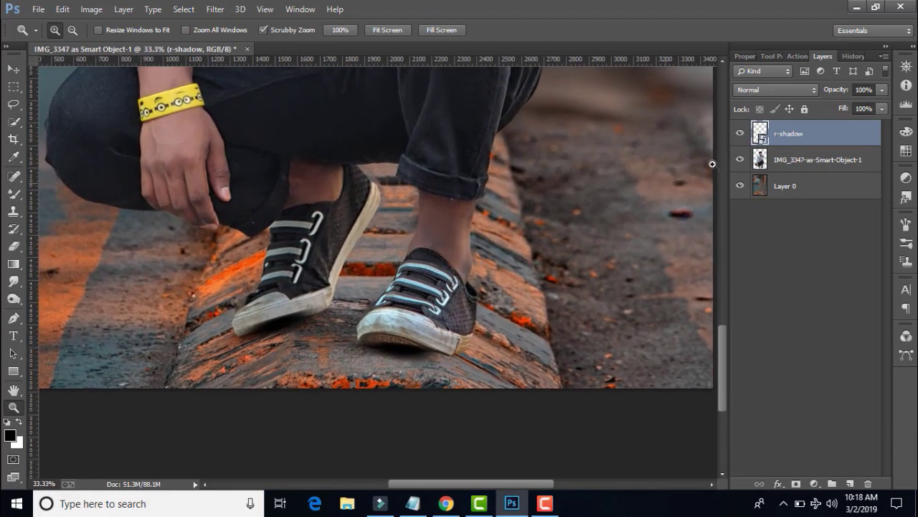
pyautogui.click(881, 90)
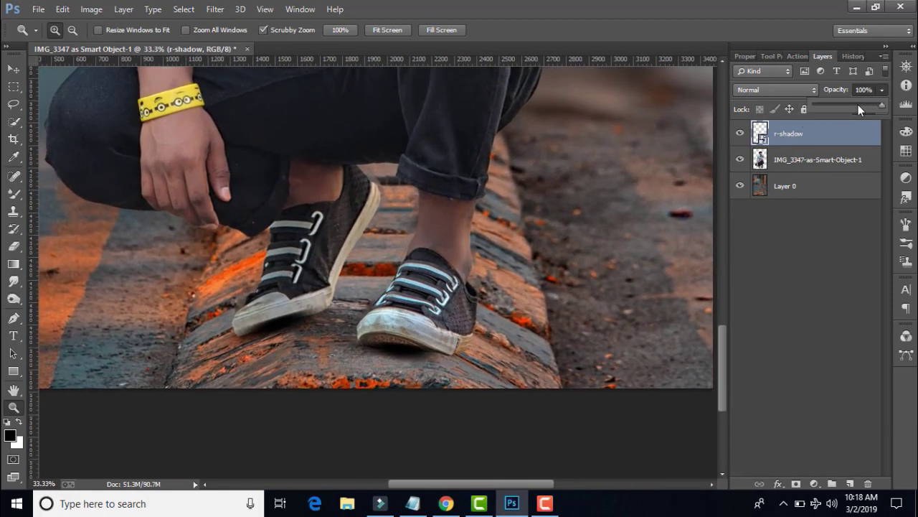
pyautogui.moveTo(858, 106); pyautogui.dragTo(854, 104)
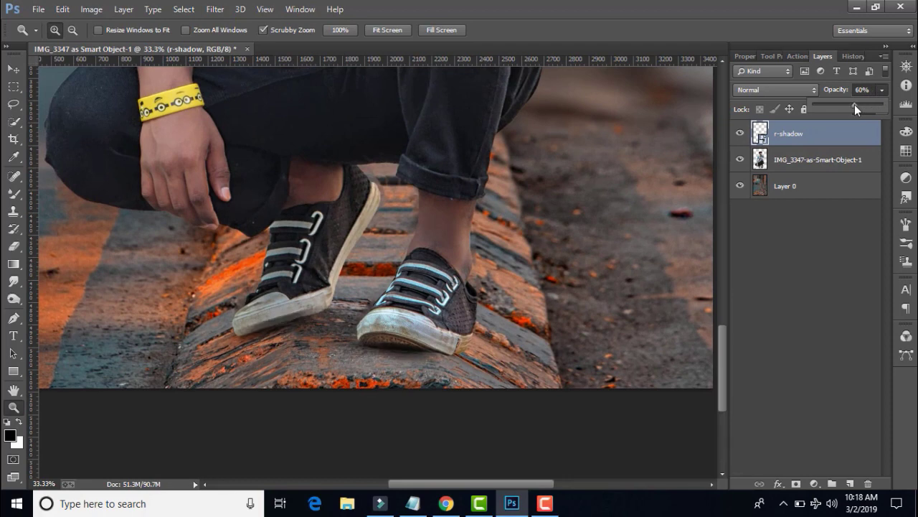
# Move r-shadow below the man's image layer and set its opacity to 82%
pyautogui.rightClick(836, 131)
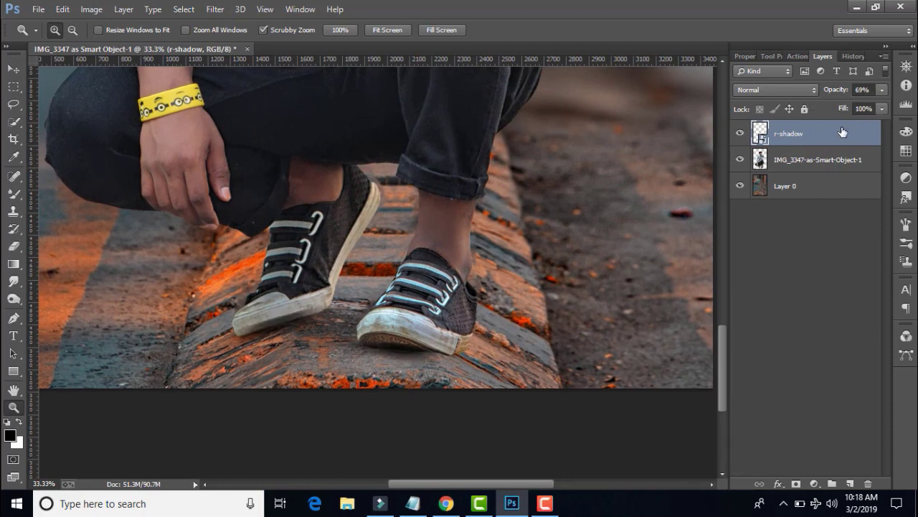
pyautogui.click(846, 132)
pyautogui.moveTo(814, 138); pyautogui.dragTo(819, 173)
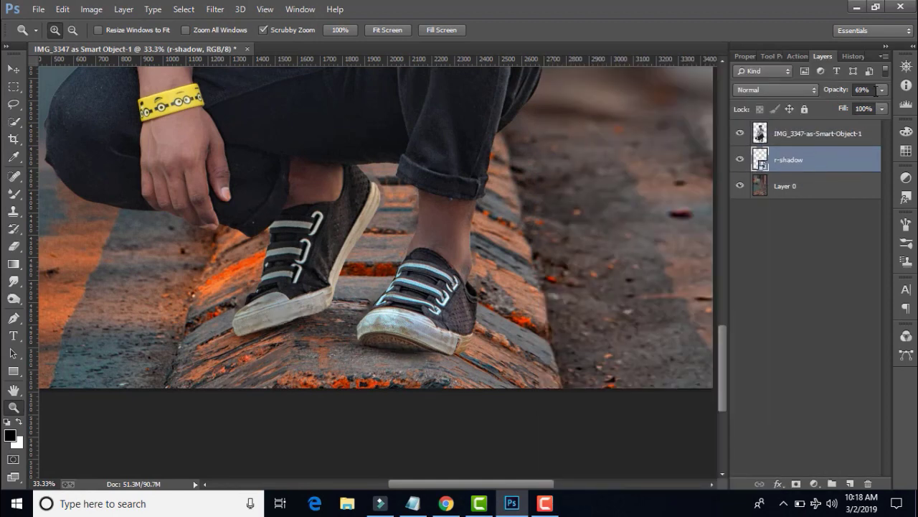
pyautogui.click(881, 90)
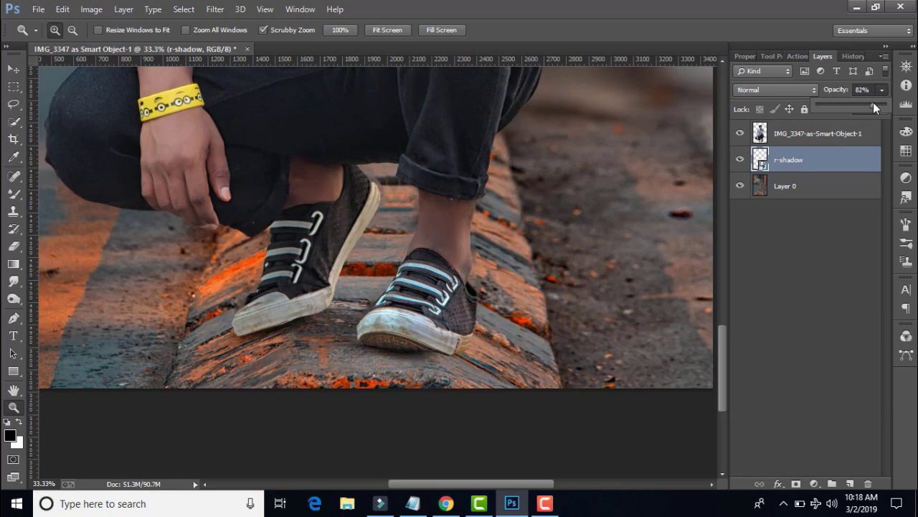
# Rasterize the r-shadow layer and add a new empty Layer 1 above the man's layer
pyautogui.rightClick(818, 162)
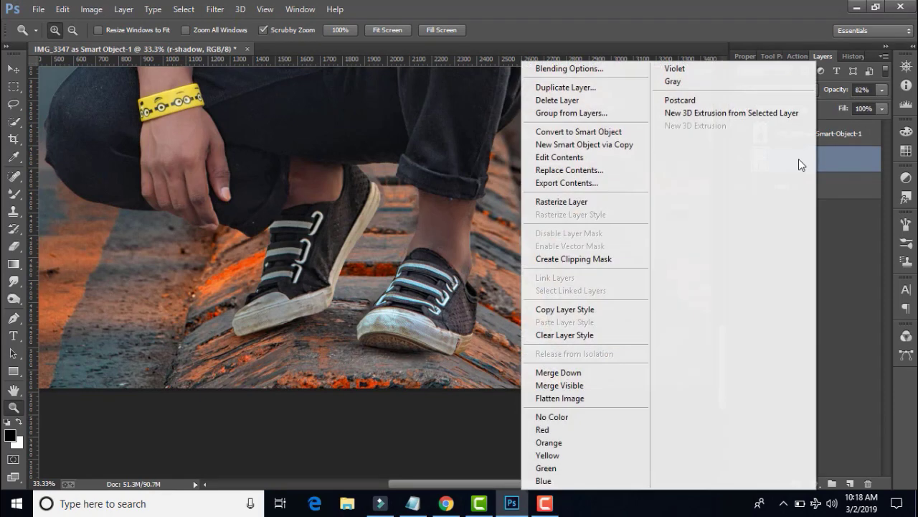
pyautogui.click(574, 203)
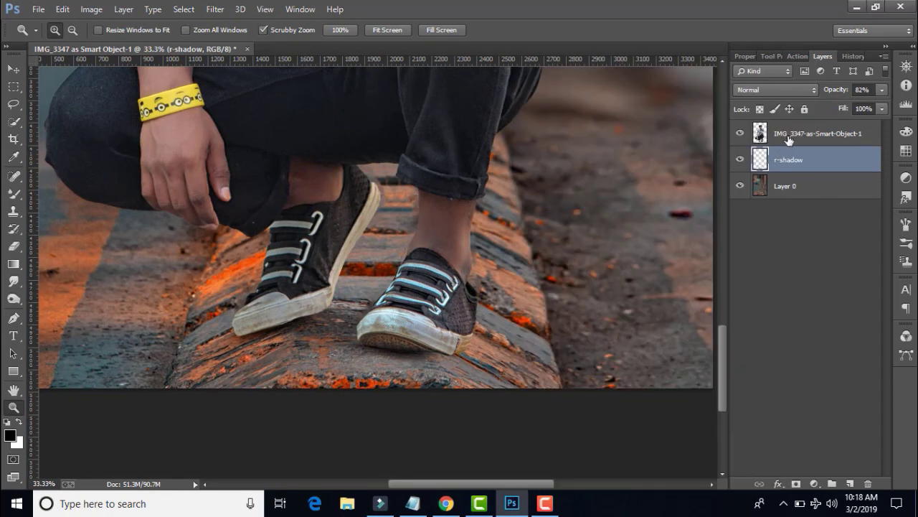
pyautogui.click(789, 139)
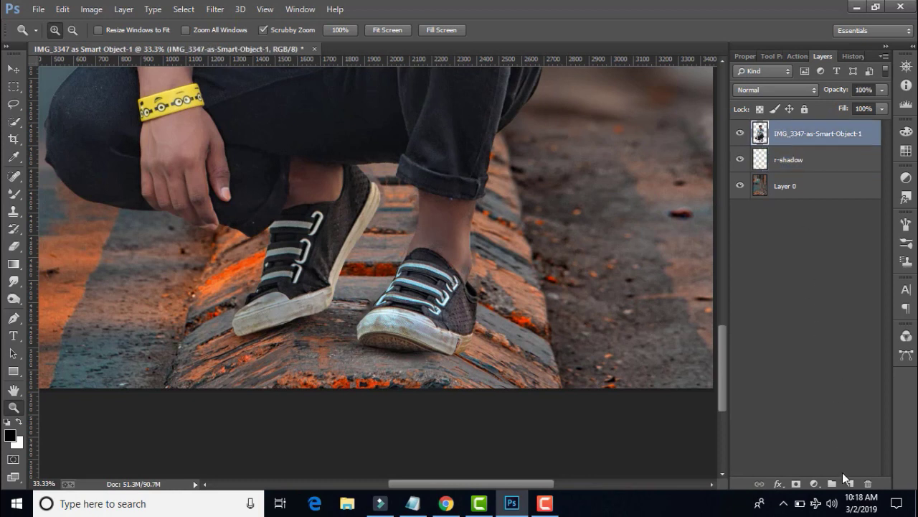
pyautogui.click(847, 479)
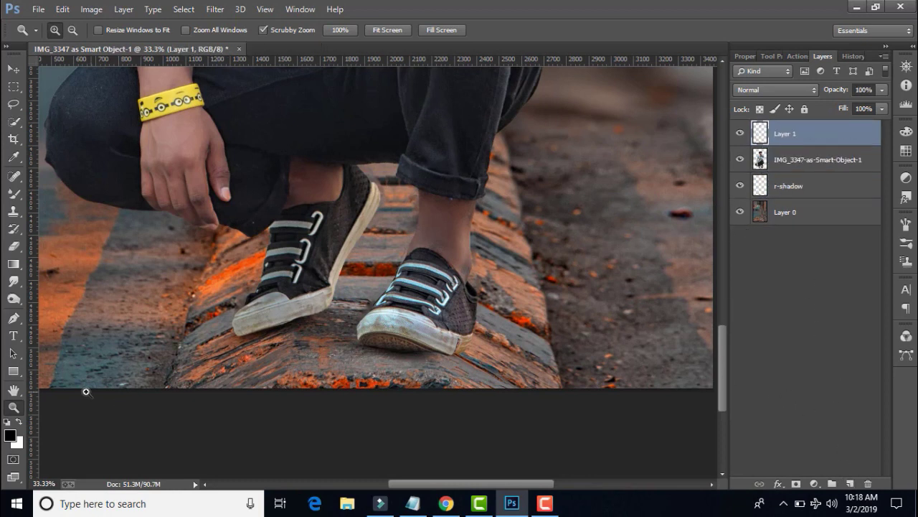
# Fit the image, load the man's outline as a selection, and pick the Brush tool
pyautogui.click(401, 31)
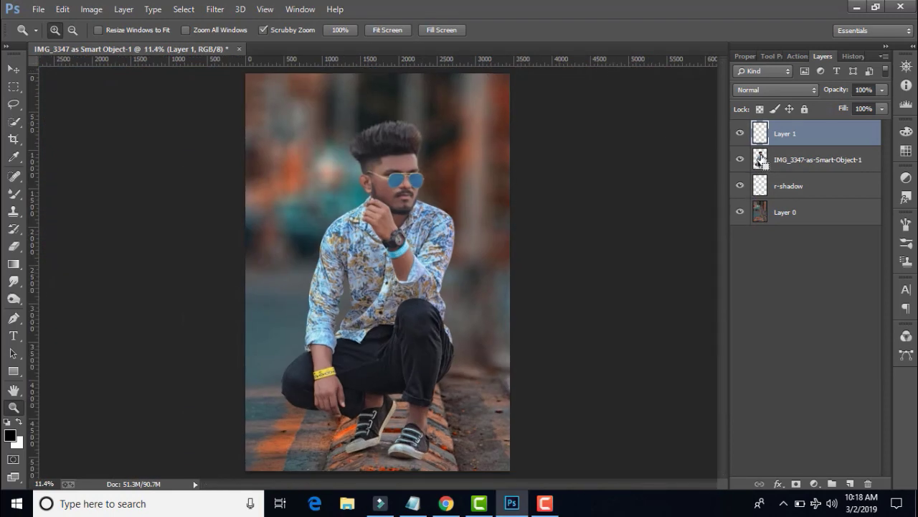
pyautogui.keyDown('ctrl'); pyautogui.click(760, 160); pyautogui.keyUp('ctrl')
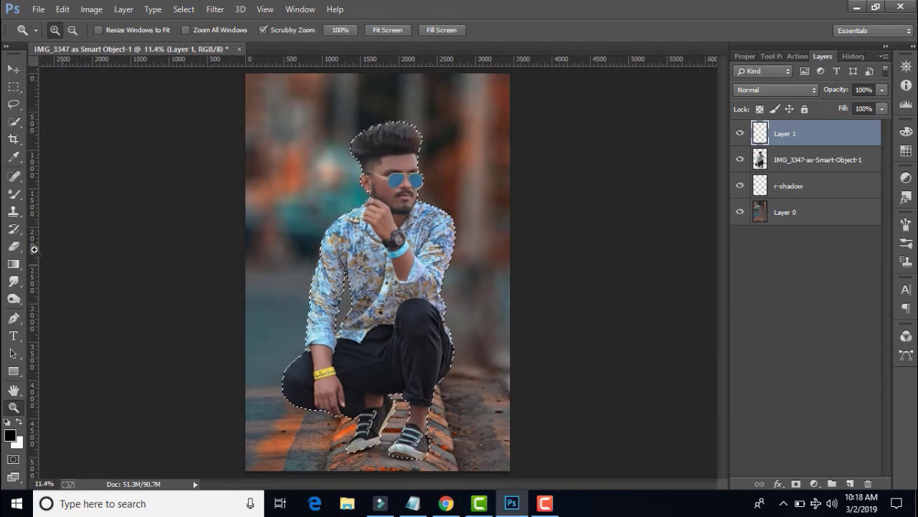
pyautogui.click(13, 194)
pyautogui.click(72, 196)
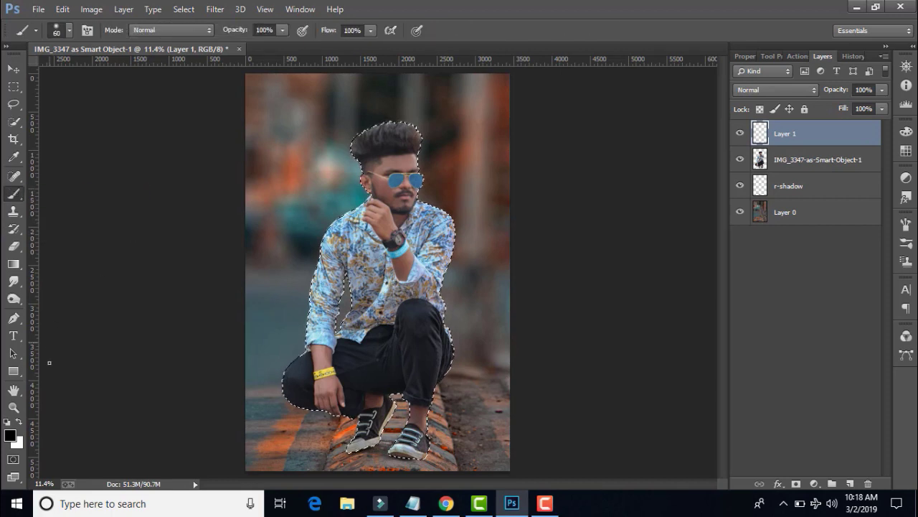
pyautogui.press(']')
pyautogui.press(']')
pyautogui.press(']')
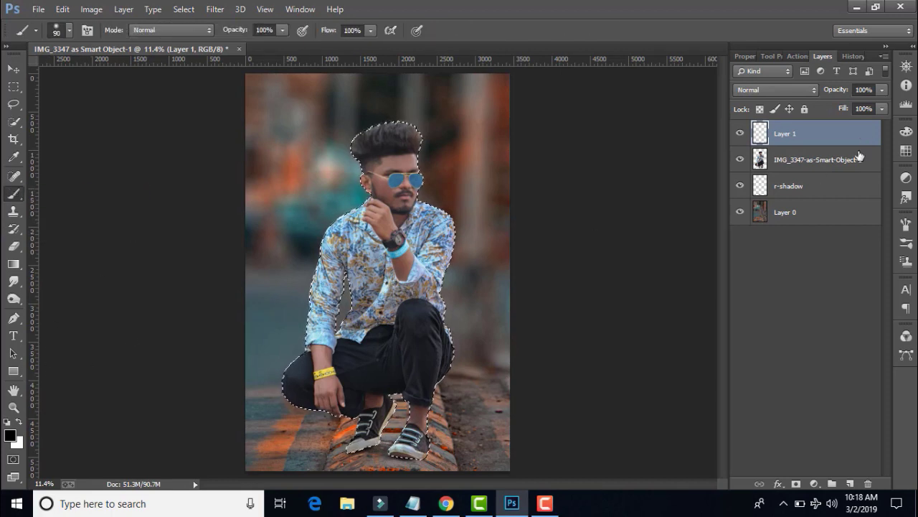
pyautogui.press(']')
# Set Layer 1 to Linear Dodge (Add) and make the brush 0% hardness at size 900
pyautogui.click(787, 91)
pyautogui.click(782, 232)
pyautogui.click(64, 28)
pyautogui.moveTo(123, 69); pyautogui.dragTo(139, 72)
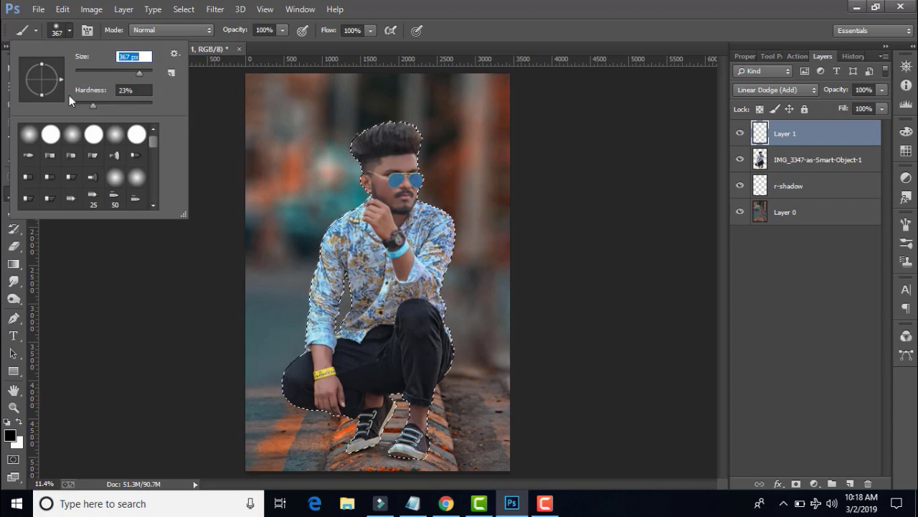
pyautogui.moveTo(92, 105); pyautogui.dragTo(72, 105)
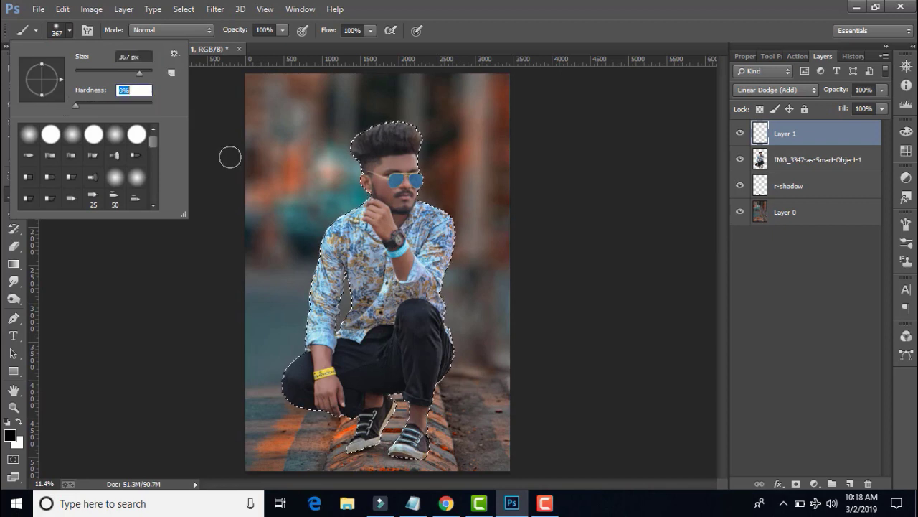
pyautogui.click(482, 172)
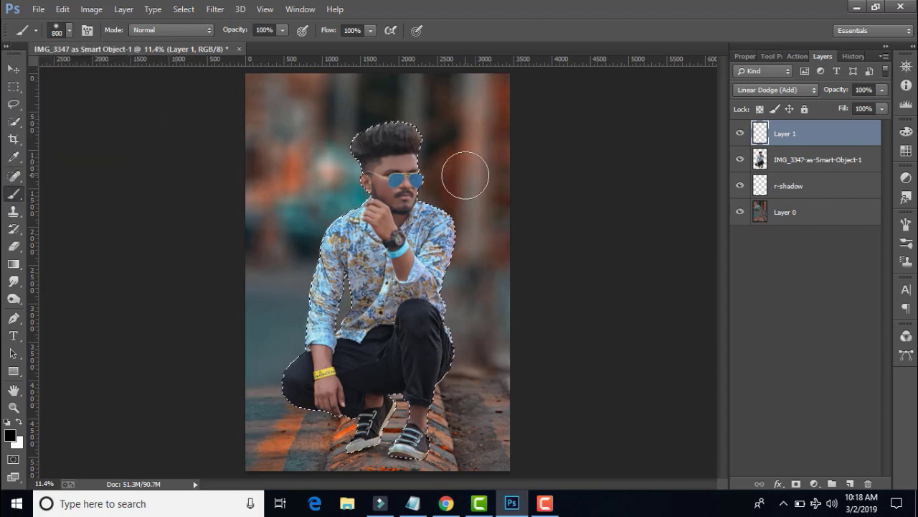
pyautogui.press(']')
pyautogui.press(']')
pyautogui.press(']')
# Sample a brown from the photo and paint a brown glow beside the man's head on Layer 1
pyautogui.click(11, 435)
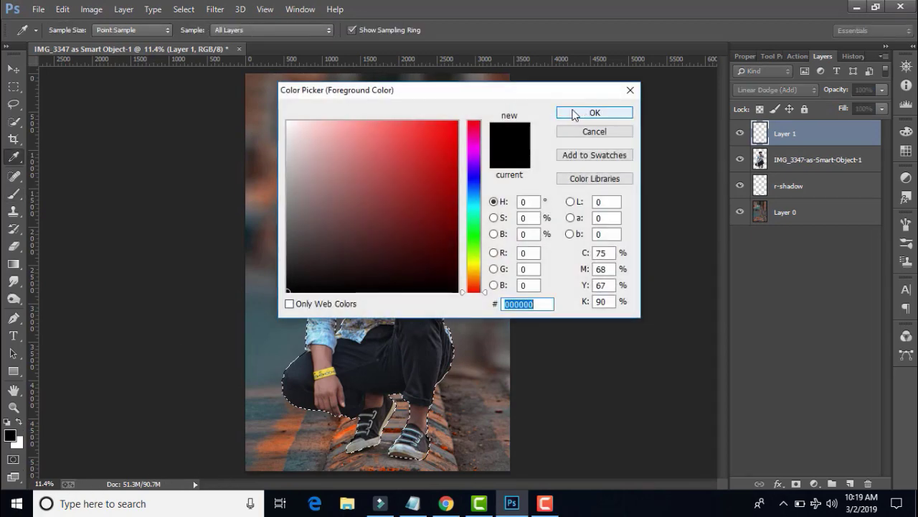
pyautogui.moveTo(469, 98); pyautogui.dragTo(714, 108)
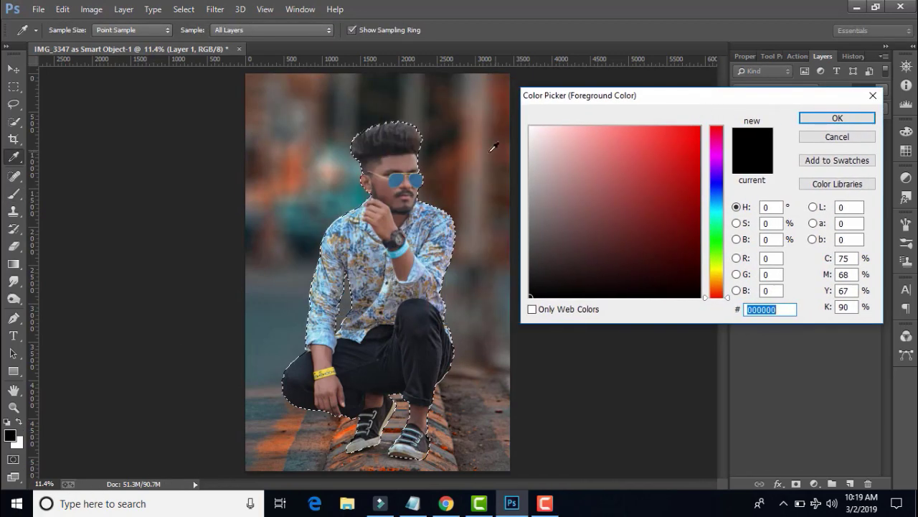
pyautogui.click(12, 9)
pyautogui.moveTo(457, 161); pyautogui.dragTo(462, 152)
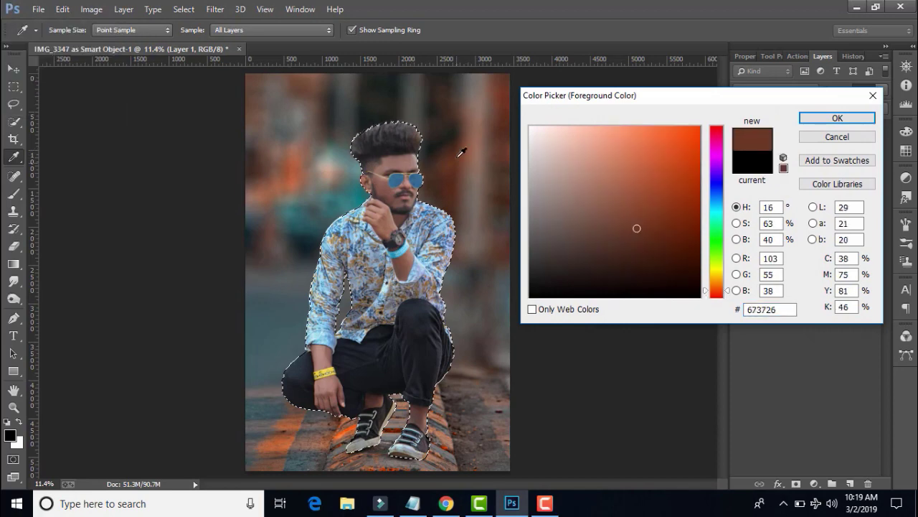
pyautogui.click(838, 118)
pyautogui.press('b')
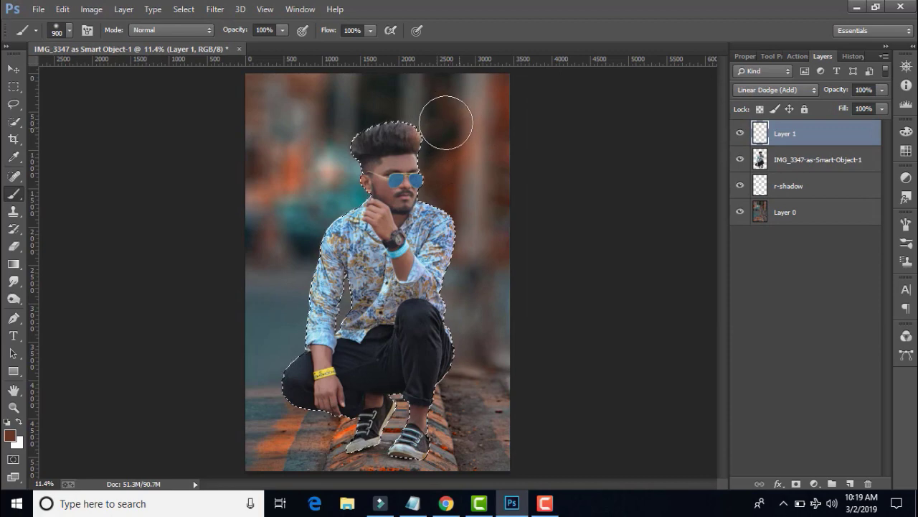
pyautogui.moveTo(447, 119)
pyautogui.mouseDown()
pyautogui.moveTo(482, 210)
pyautogui.moveTo(482, 263)
pyautogui.mouseUp()
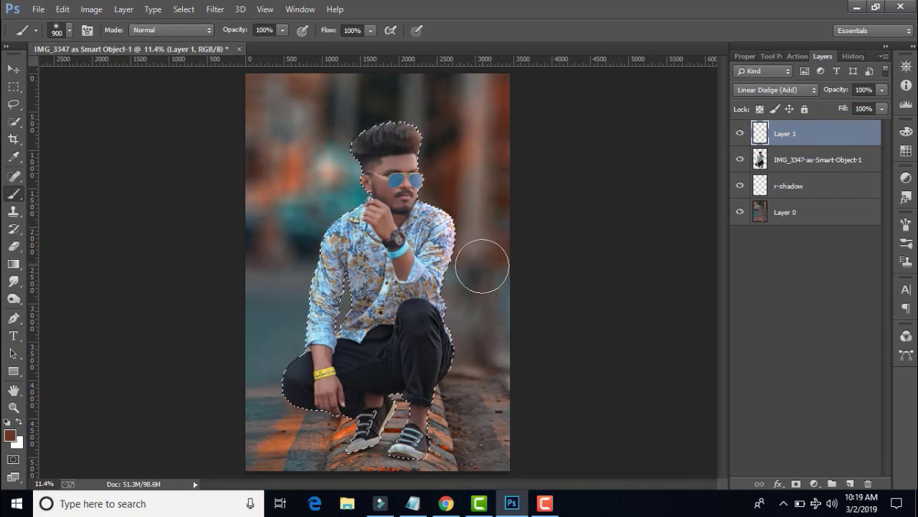
# Sample a teal from the photo, paint teal glow into the left background, and deselect
pyautogui.click(10, 435)
pyautogui.click(269, 330)
pyautogui.click(836, 117)
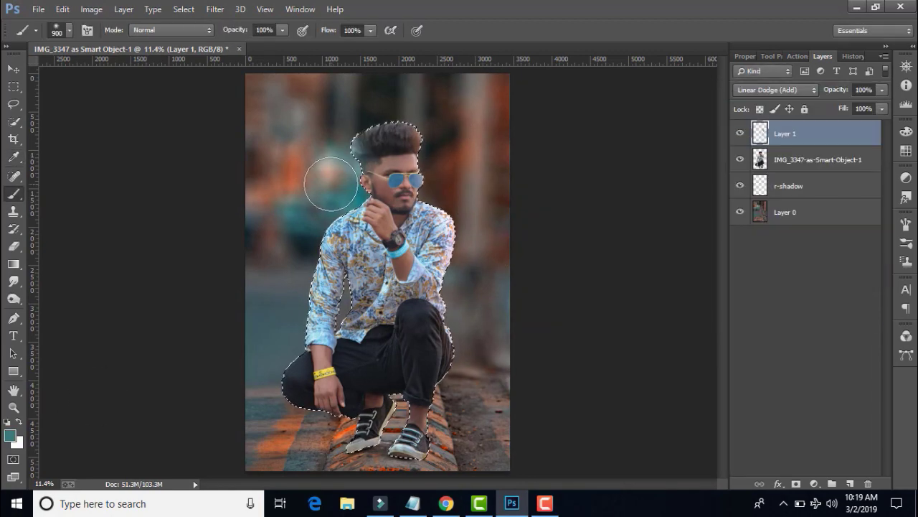
pyautogui.moveTo(328, 180); pyautogui.dragTo(277, 321)
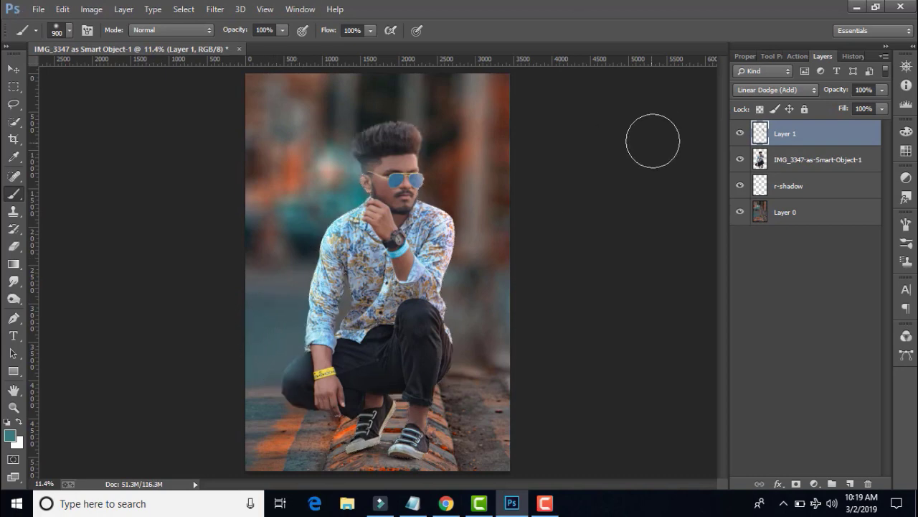
pyautogui.hotkey('ctrl', 'd')
# Set Layer 1's opacity to 81%
pyautogui.press('5')
pyautogui.press('2')
pyautogui.click(14, 408)
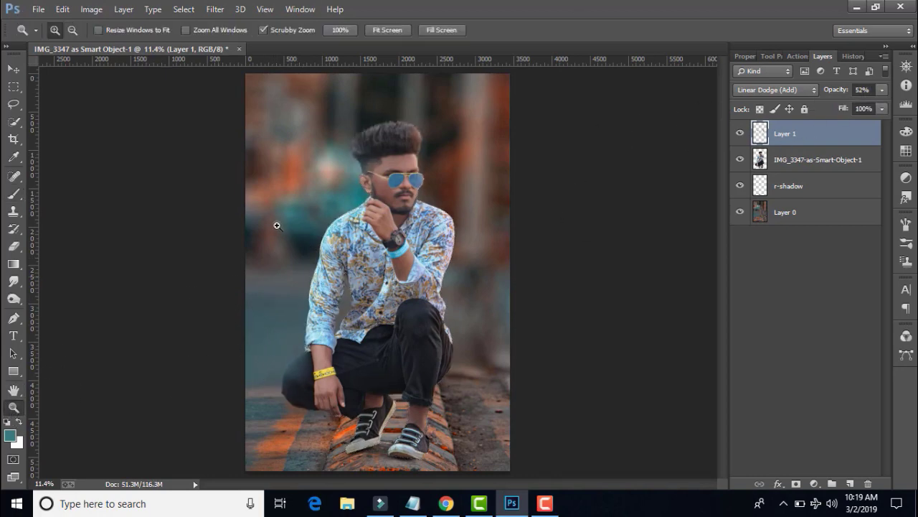
pyautogui.moveTo(328, 181); pyautogui.dragTo(612, 284)
pyautogui.scroll(1, 612, 283)
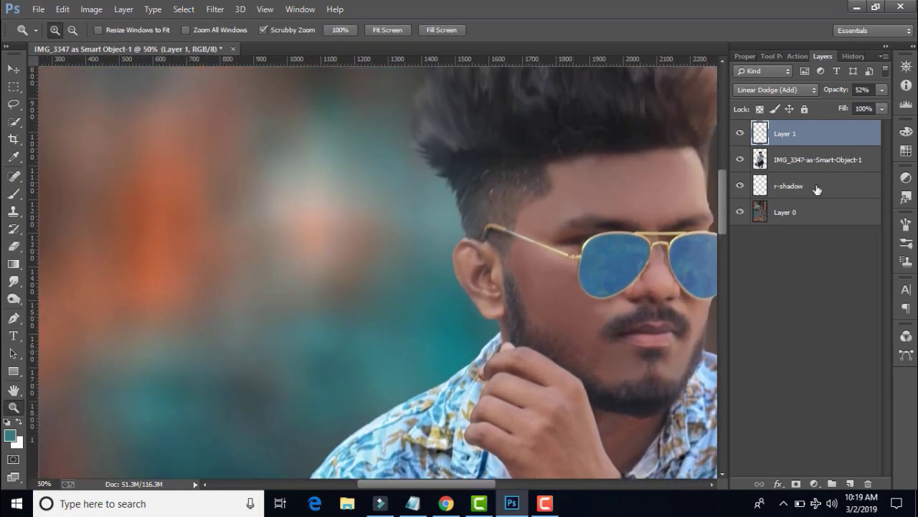
pyautogui.click(882, 90)
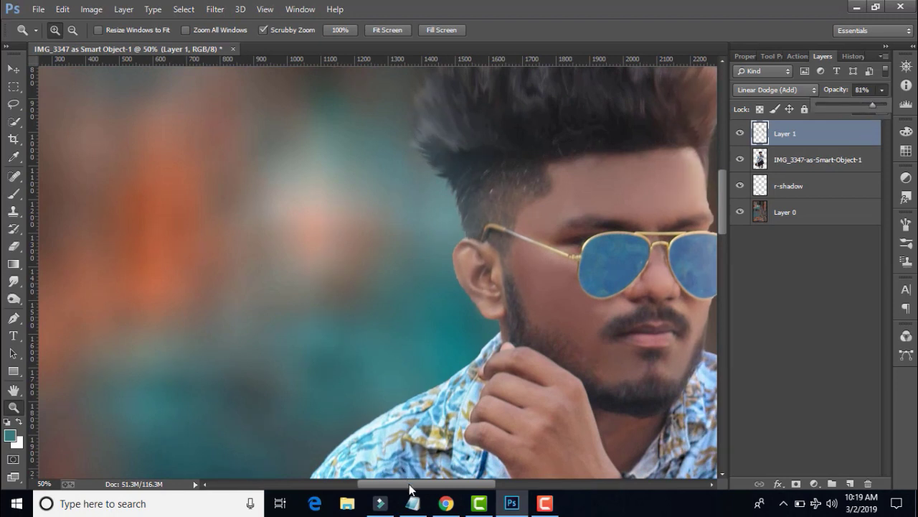
pyautogui.moveTo(410, 485); pyautogui.dragTo(467, 485)
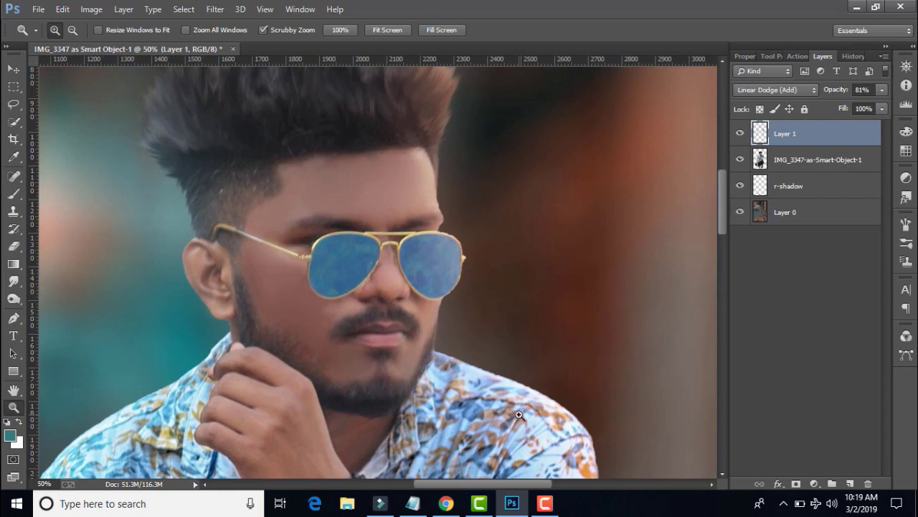
pyautogui.scroll(-1, 519, 415)
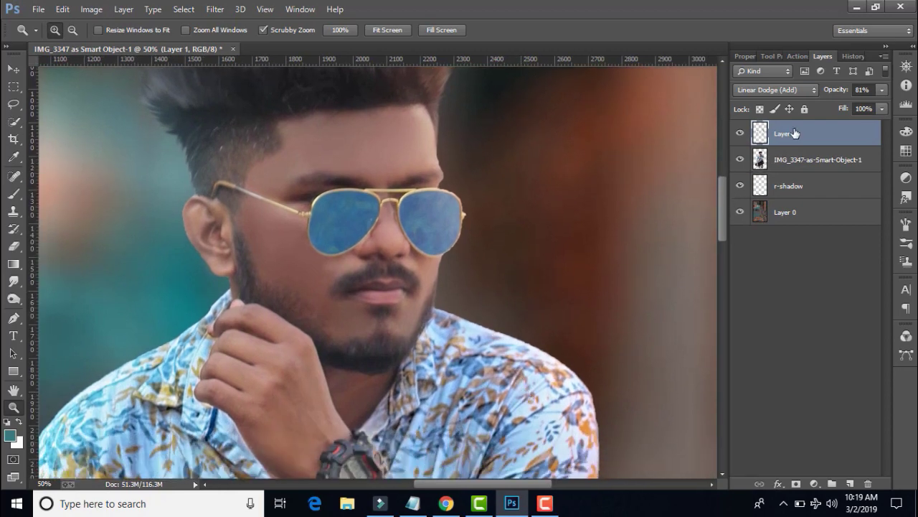
# Fit the photo and open the Camera Raw filter on the cut-out man's smart object layer
pyautogui.click(386, 31)
pyautogui.click(759, 160)
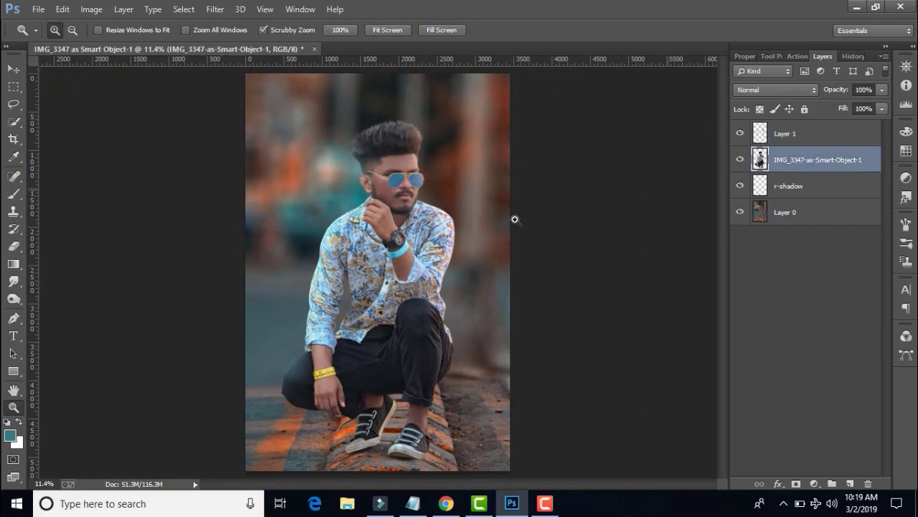
pyautogui.click(212, 8)
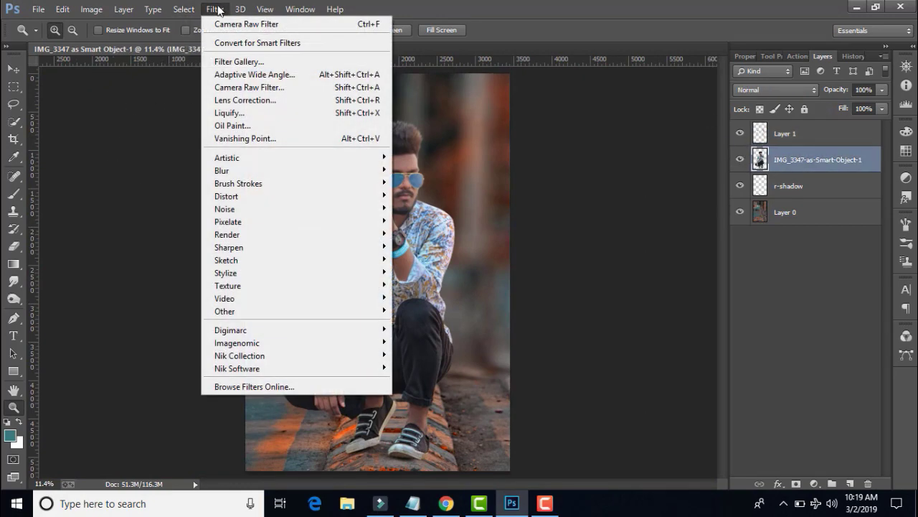
pyautogui.click(215, 8)
pyautogui.click(214, 14)
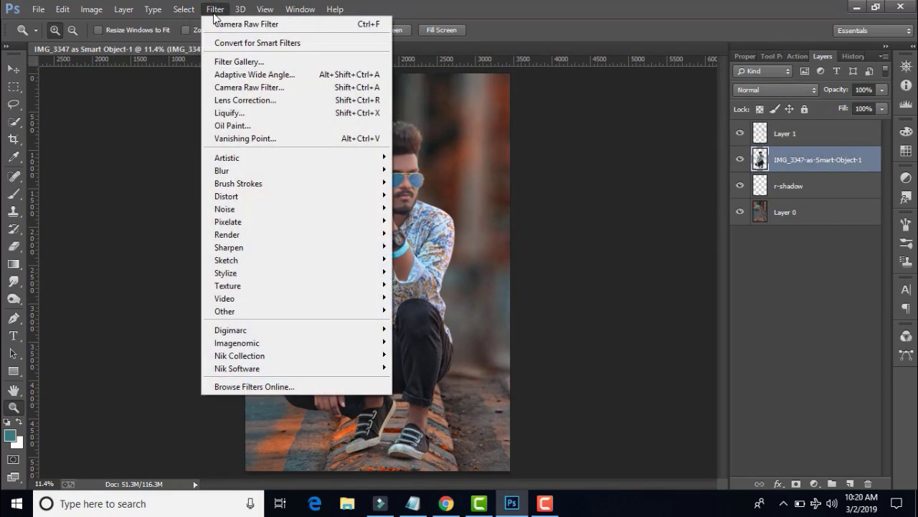
pyautogui.click(245, 87)
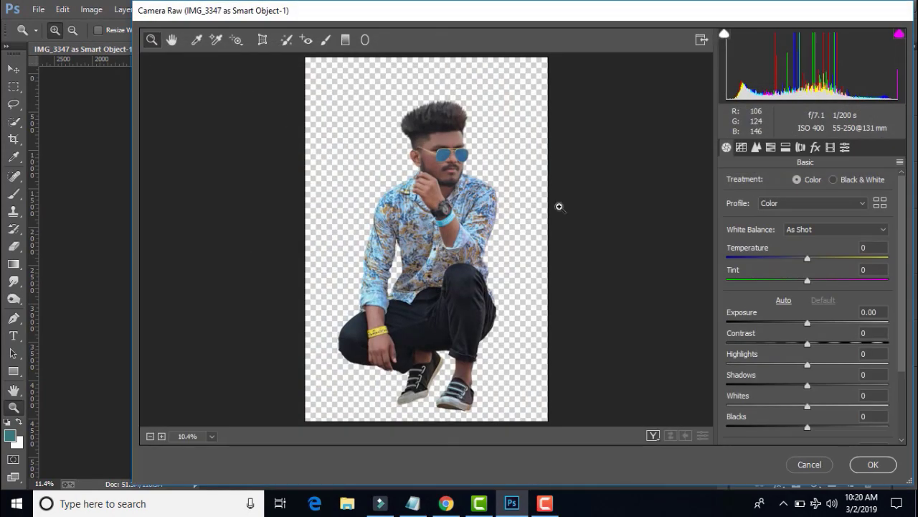
# Raise the Oranges luminance to +78 and brighten the Reds in HSL
pyautogui.click(771, 147)
pyautogui.click(820, 180)
pyautogui.moveTo(811, 246); pyautogui.dragTo(875, 245)
pyautogui.moveTo(811, 225)
pyautogui.mouseDown()
pyautogui.moveTo(871, 226)
pyautogui.moveTo(814, 228)
pyautogui.moveTo(861, 225)
pyautogui.mouseUp()
# Shift the Reds hue to +67, lift Shadows to +9 and apply the grade
pyautogui.click(731, 180)
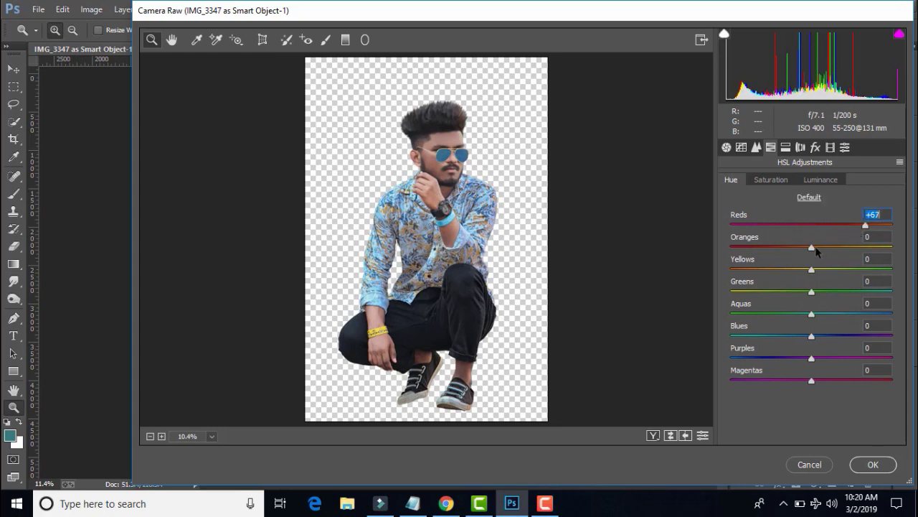
pyautogui.moveTo(811, 247)
pyautogui.mouseDown()
pyautogui.moveTo(796, 246)
pyautogui.moveTo(806, 247)
pyautogui.mouseUp()
pyautogui.click(771, 179)
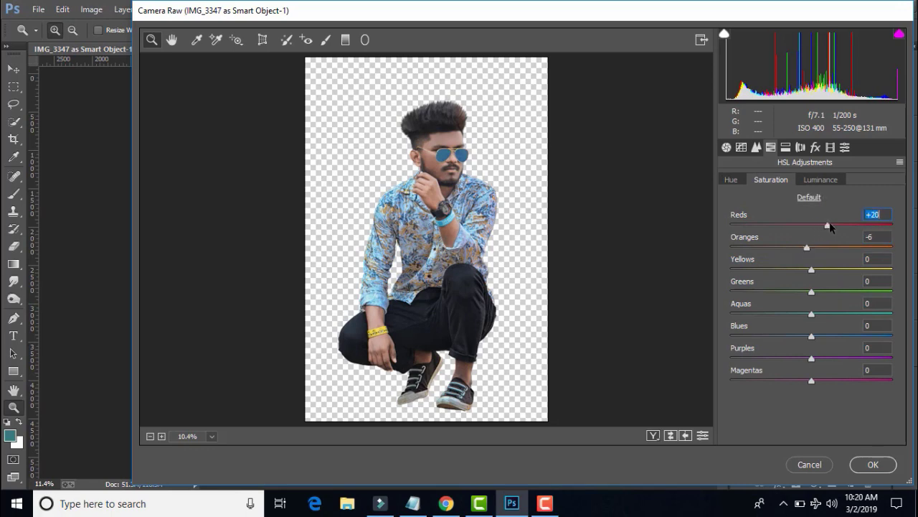
pyautogui.click(726, 147)
pyautogui.moveTo(808, 385); pyautogui.dragTo(815, 386)
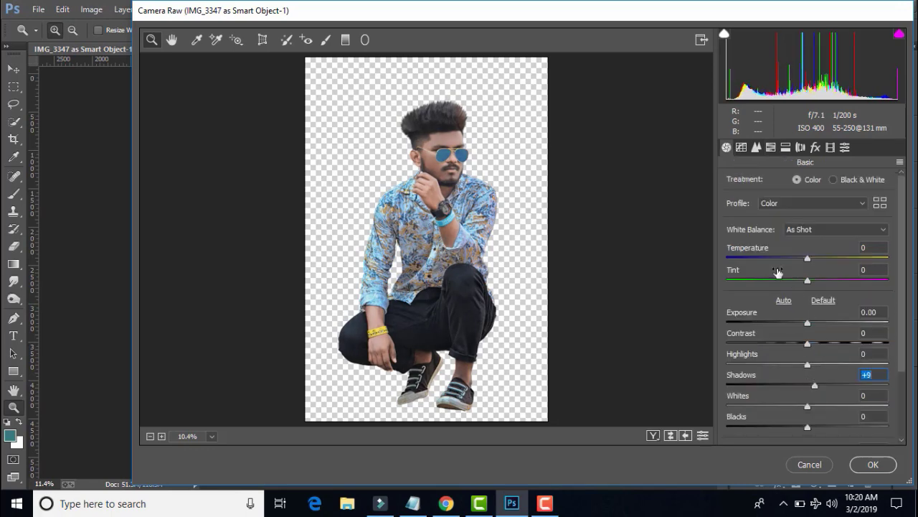
pyautogui.click(756, 147)
pyautogui.click(869, 463)
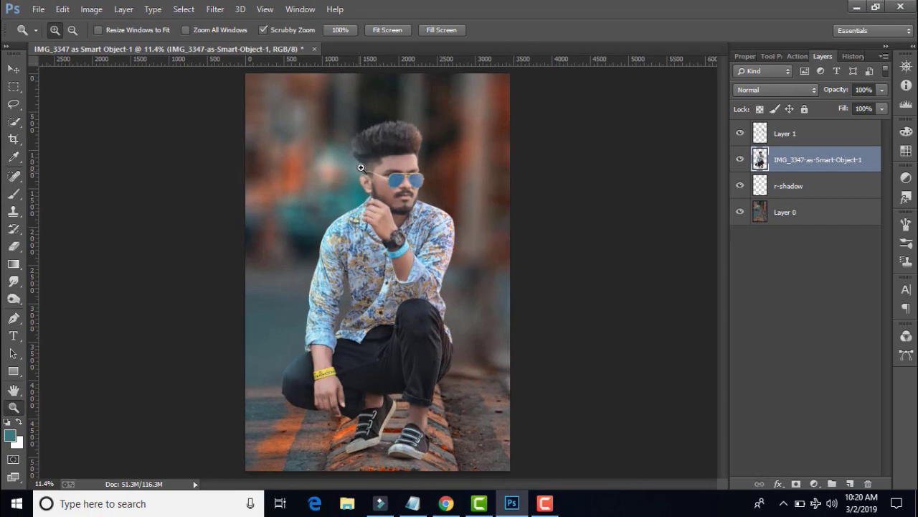
# Duplicate the smart object layer and zoom in close on the man's face
pyautogui.moveTo(361, 168); pyautogui.dragTo(533, 211)
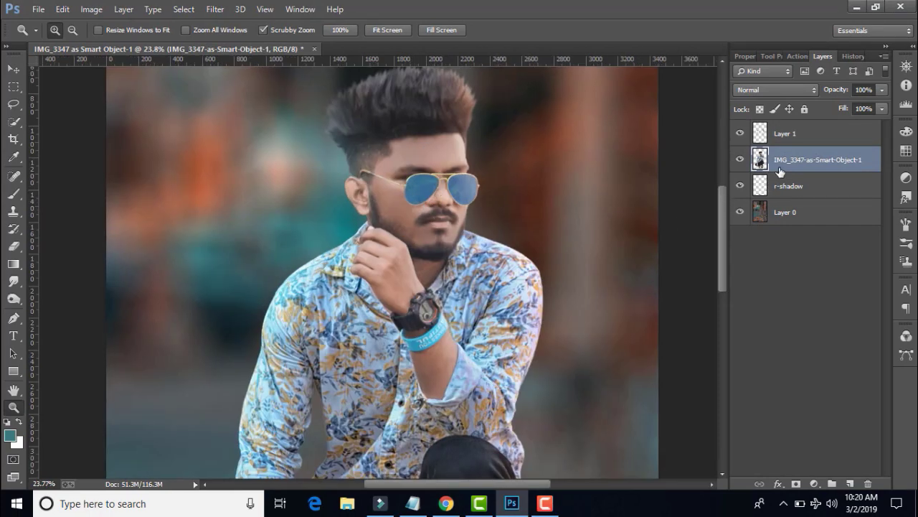
pyautogui.hotkey('ctrl', 'j')
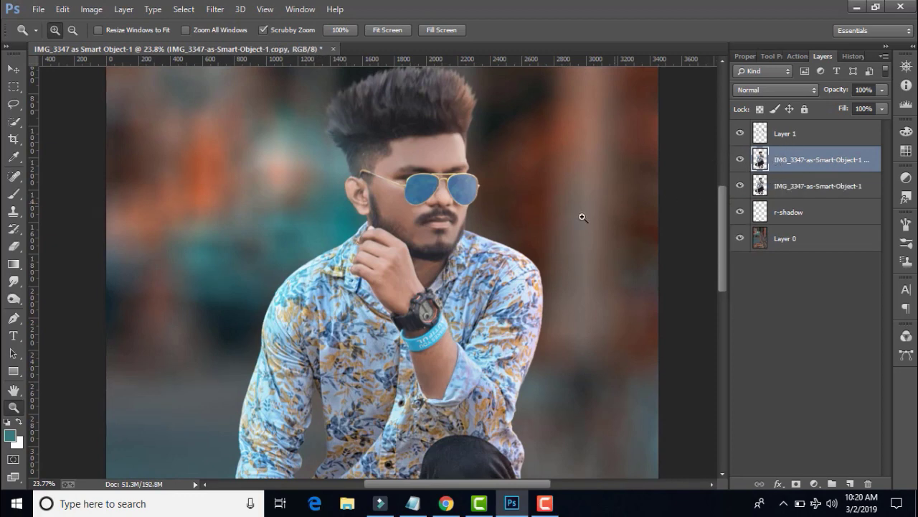
pyautogui.moveTo(583, 217); pyautogui.dragTo(395, 287)
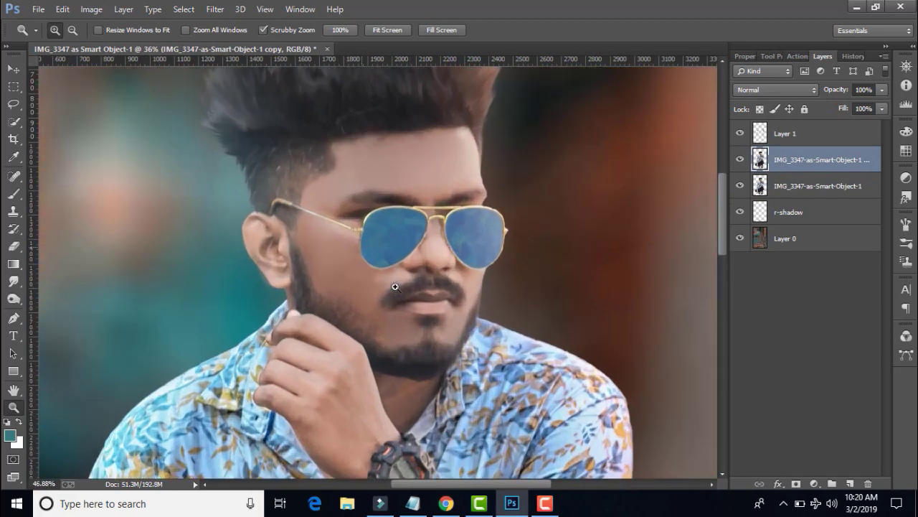
pyautogui.moveTo(395, 287); pyautogui.dragTo(116, 333)
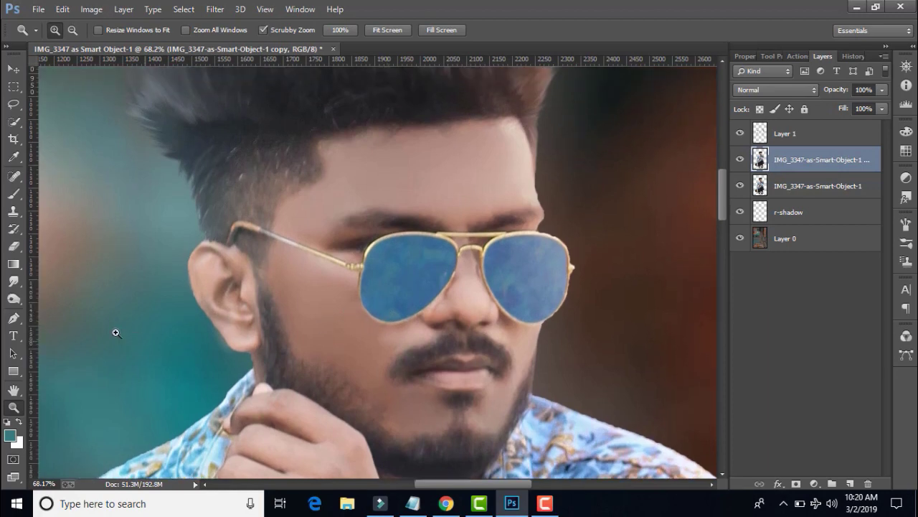
# Dodge the forehead, face and cheeks with the Dodge tool at Midtones 20%
pyautogui.rightClick(19, 300)
pyautogui.click(48, 299)
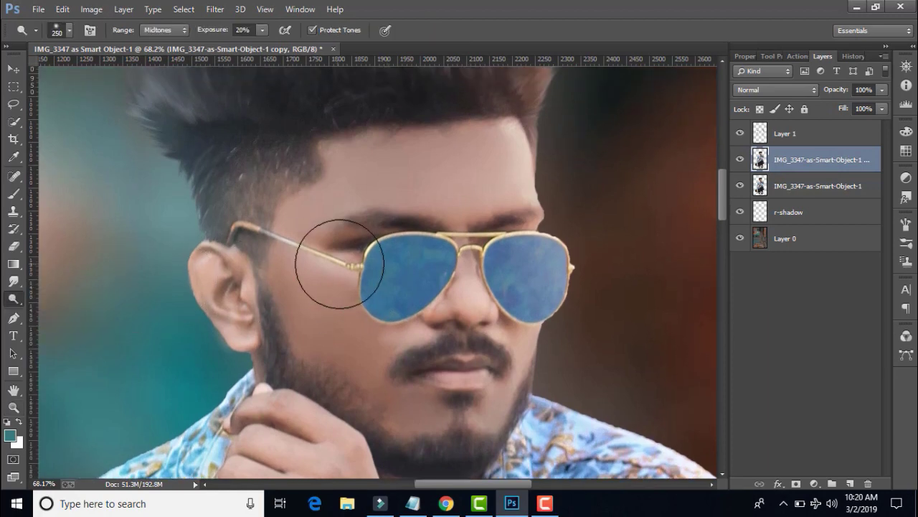
pyautogui.scroll(1, 344, 222)
pyautogui.moveTo(375, 189)
pyautogui.mouseDown()
pyautogui.moveTo(399, 205)
pyautogui.moveTo(320, 276)
pyautogui.mouseUp()
pyautogui.scroll(-4, 320, 276)
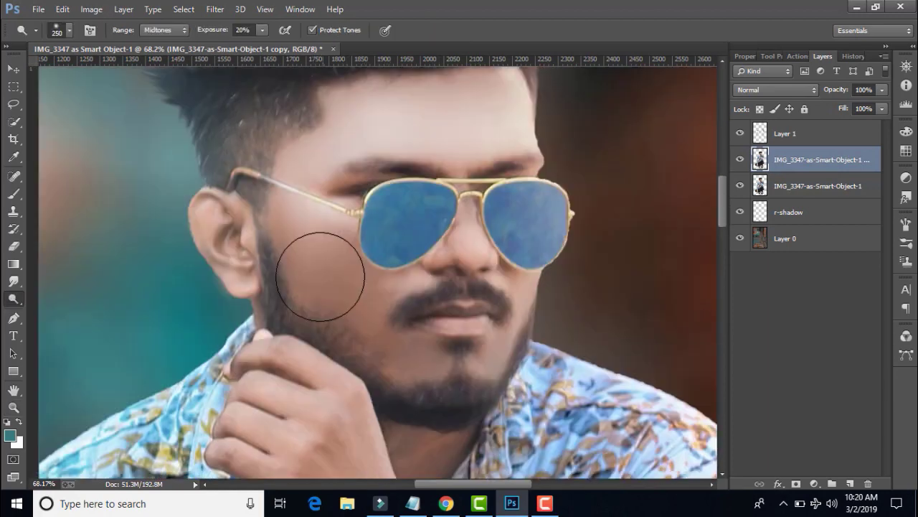
pyautogui.scroll(-1, 320, 276)
pyautogui.press('[')
pyautogui.press('[')
pyautogui.moveTo(334, 232)
pyautogui.mouseDown()
pyautogui.moveTo(404, 318)
pyautogui.moveTo(332, 273)
pyautogui.mouseUp()
pyautogui.scroll(-3, 344, 258)
pyautogui.scroll(1, 332, 273)
pyautogui.scroll(2, 399, 260)
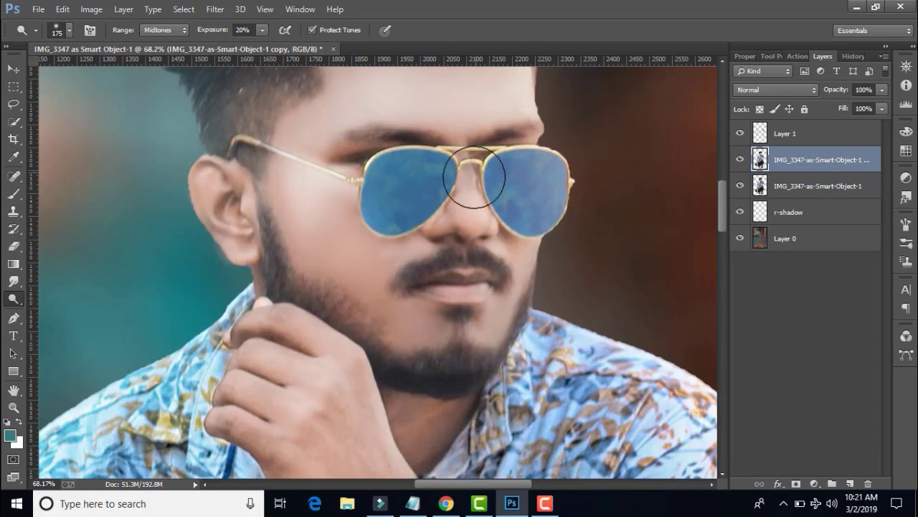
pyautogui.scroll(3, 434, 136)
# Set the copy layer to 54% opacity and merge it down into the smart object layer
pyautogui.click(882, 90)
pyautogui.moveTo(841, 104); pyautogui.dragTo(850, 106)
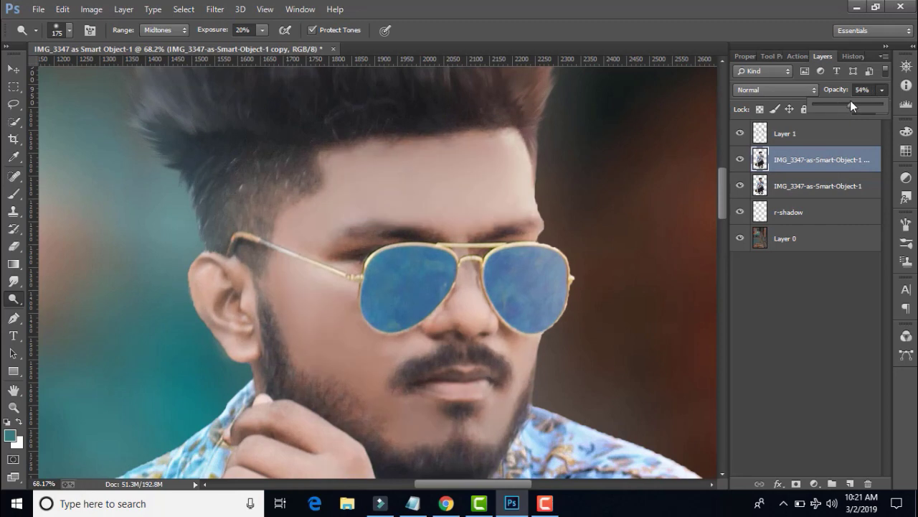
pyautogui.click(371, 369)
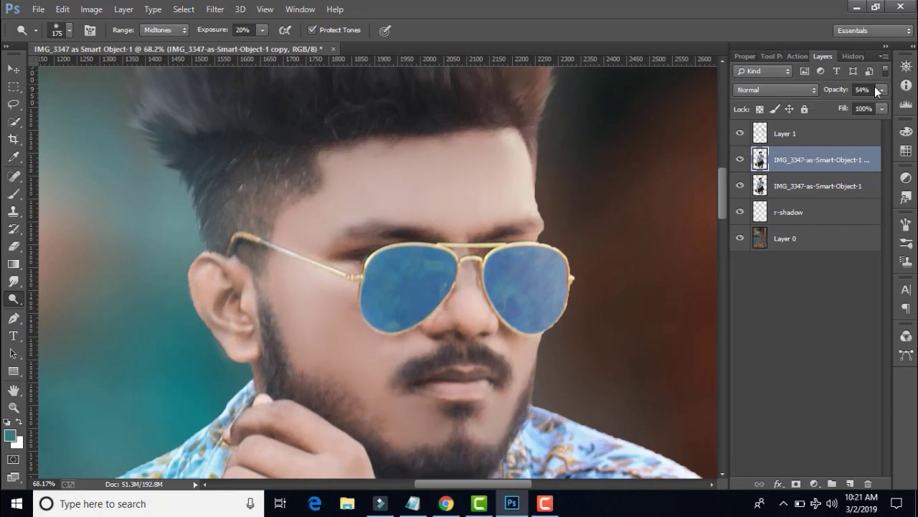
pyautogui.rightClick(814, 159)
pyautogui.click(577, 379)
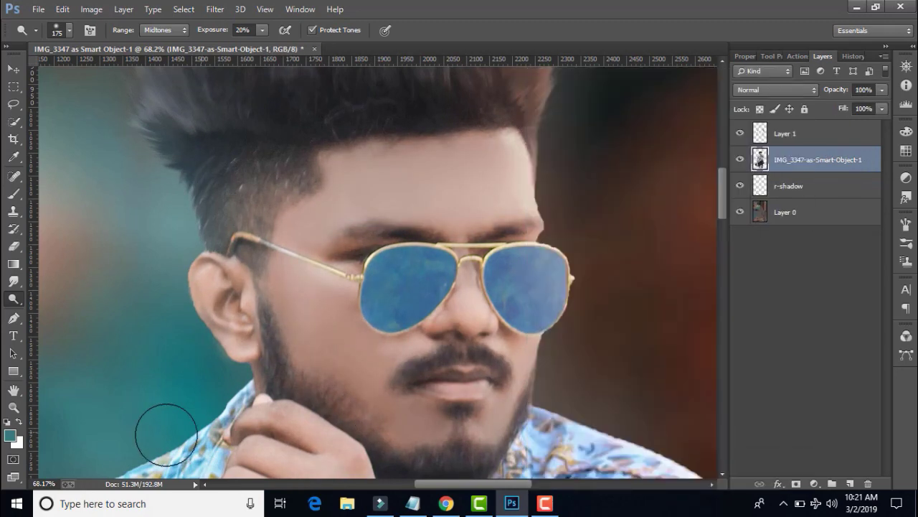
pyautogui.click(14, 408)
# Fit the photo to the window and open the Camera Raw filter on the man's layer
pyautogui.click(387, 31)
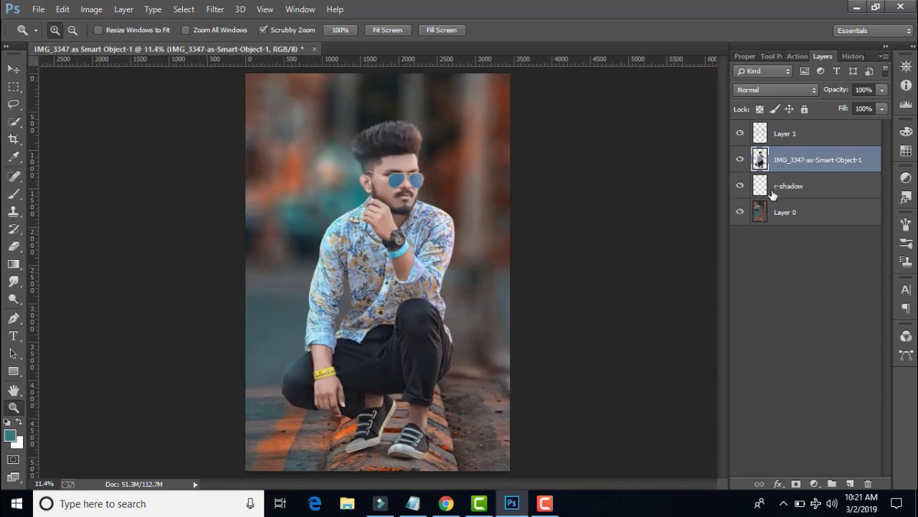
pyautogui.click(215, 10)
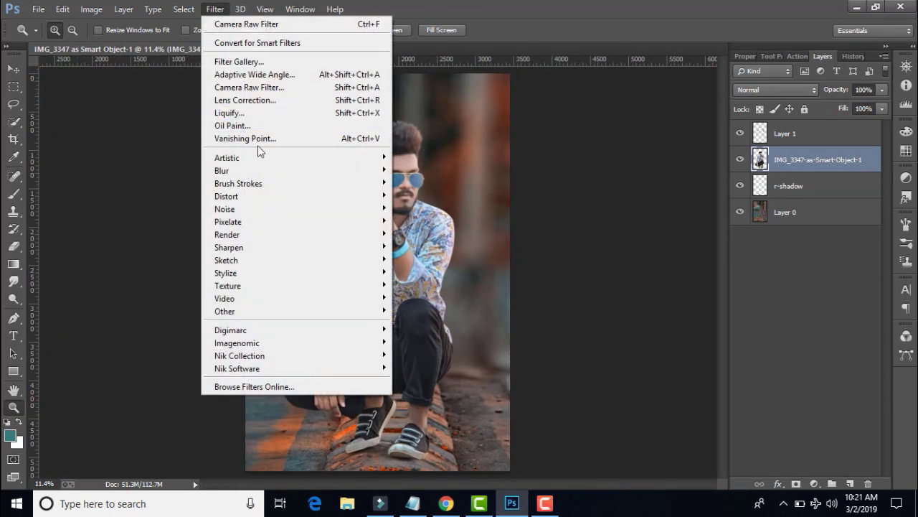
pyautogui.click(252, 88)
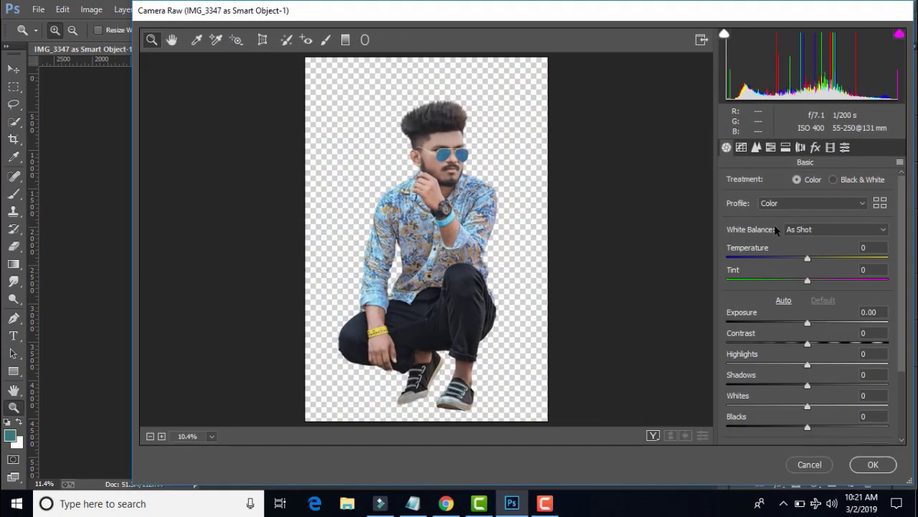
# In HSL set Reds luminance +25, Oranges luminance +33 and Oranges saturation +15
pyautogui.click(771, 148)
pyautogui.click(810, 181)
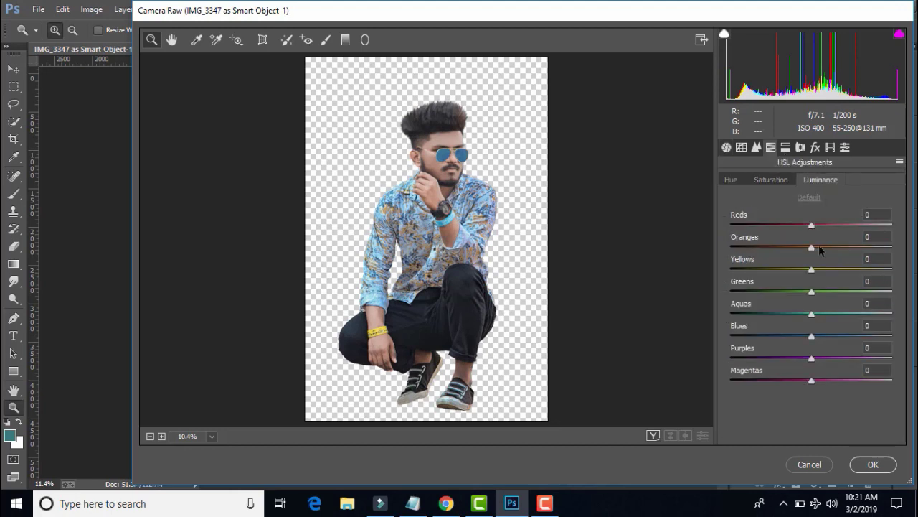
pyautogui.moveTo(811, 247); pyautogui.dragTo(846, 245)
pyautogui.click(841, 227)
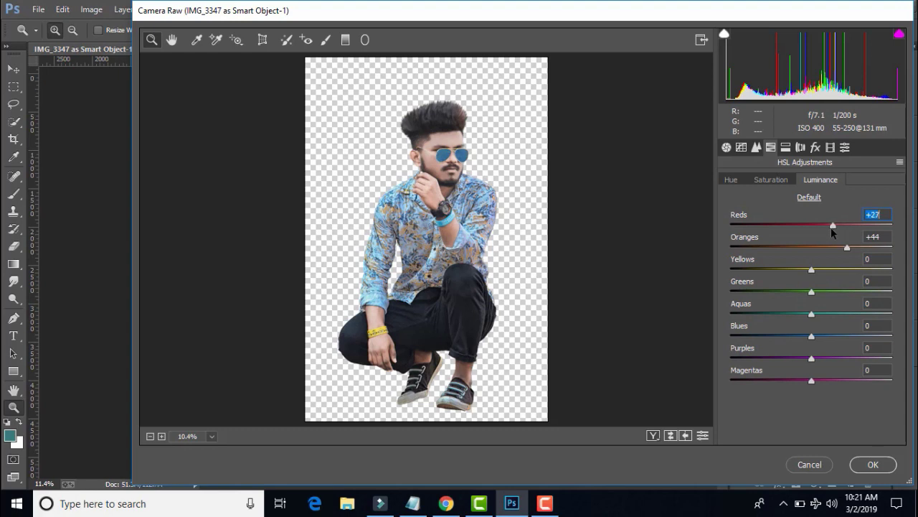
pyautogui.moveTo(847, 248); pyautogui.dragTo(839, 248)
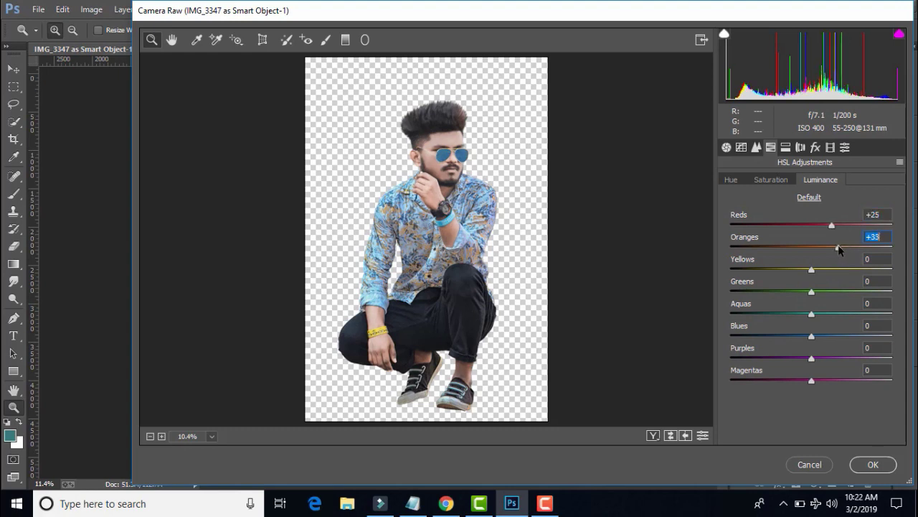
pyautogui.click(772, 180)
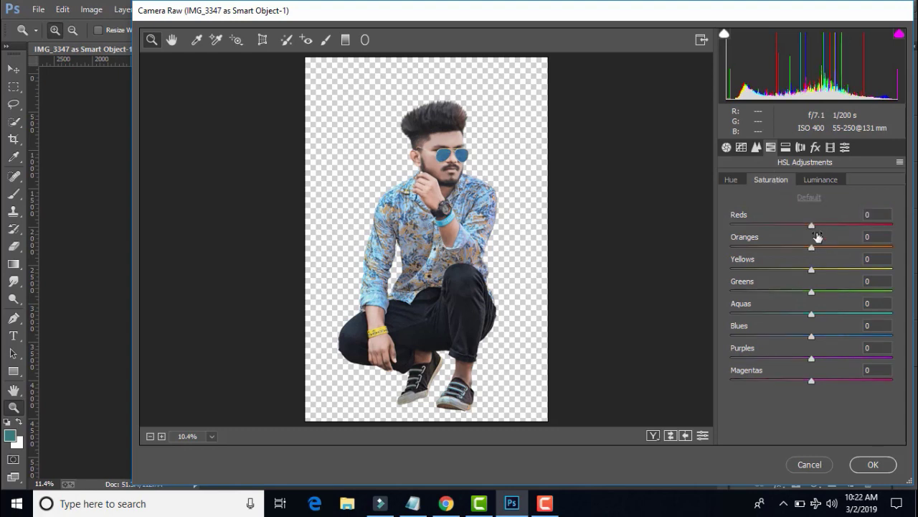
pyautogui.moveTo(817, 248); pyautogui.dragTo(823, 248)
# Apply the Camera Raw grade and merge all visible layers into Layer 1
pyautogui.click(871, 463)
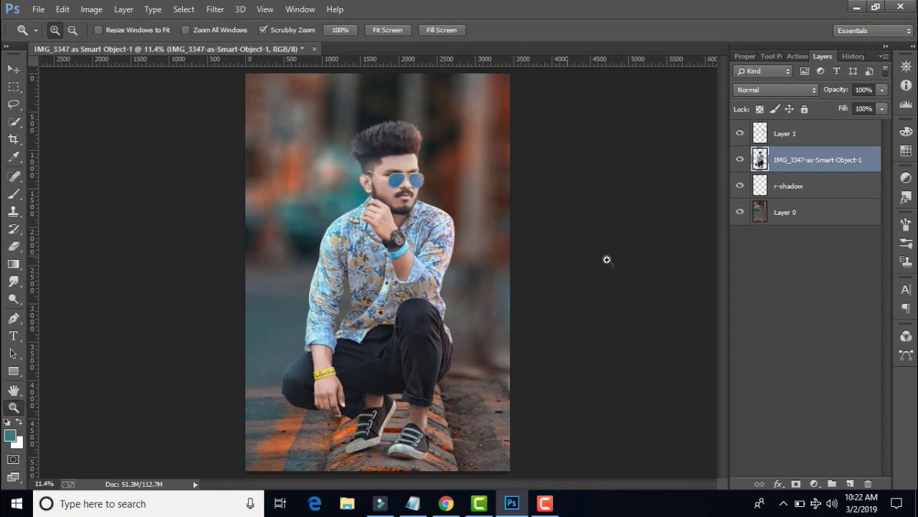
pyautogui.rightClick(796, 134)
pyautogui.press('Escape')
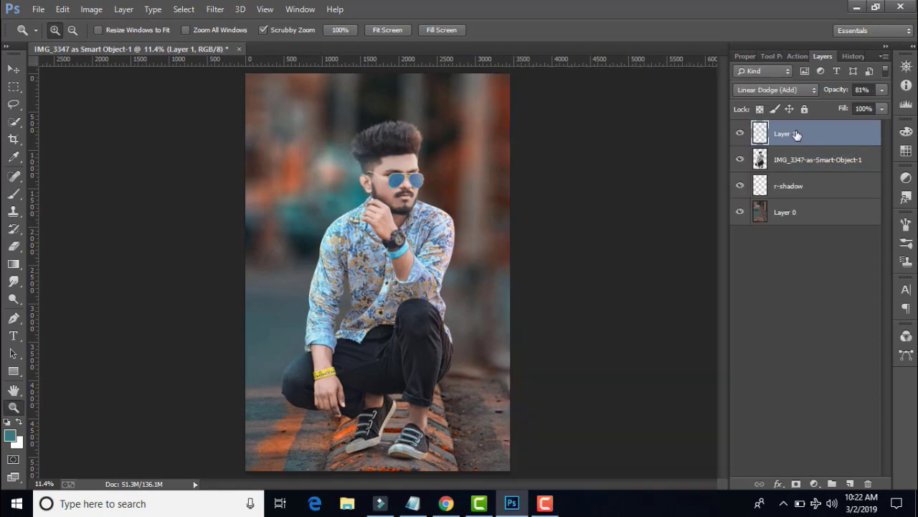
pyautogui.rightClick(795, 134)
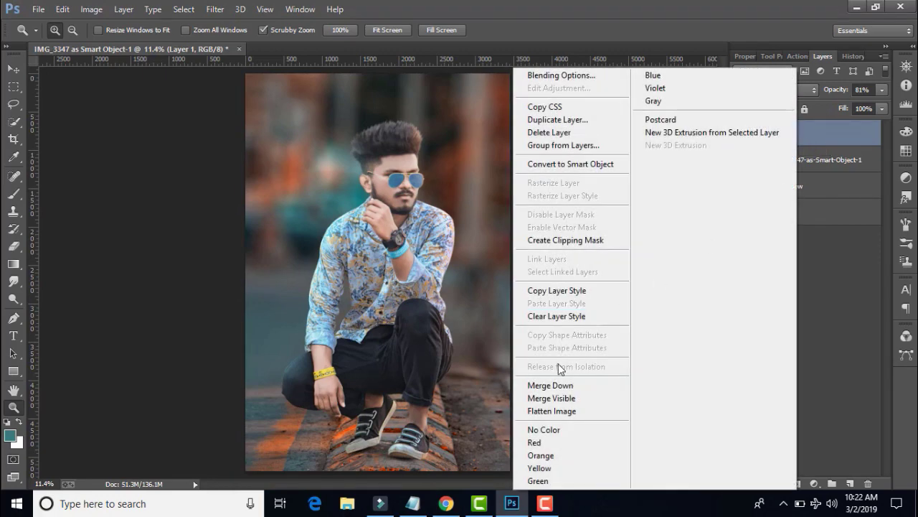
pyautogui.click(553, 399)
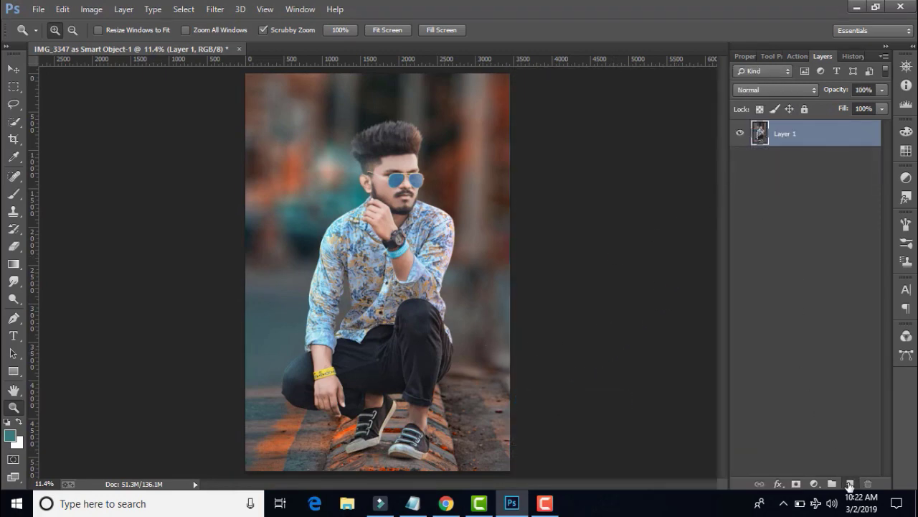
# Add an empty Layer 2 and try a teal gradient at the bottom-left, then undo it
pyautogui.click(850, 482)
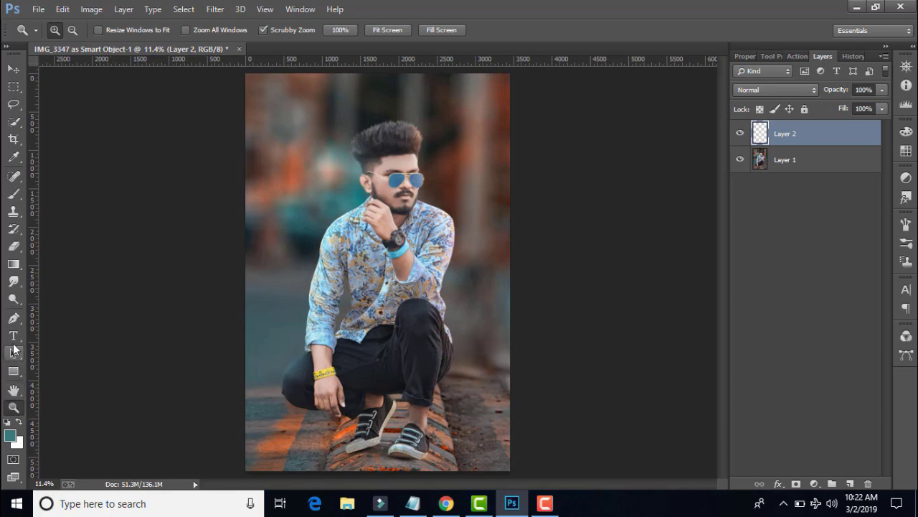
pyautogui.click(13, 281)
pyautogui.click(10, 266)
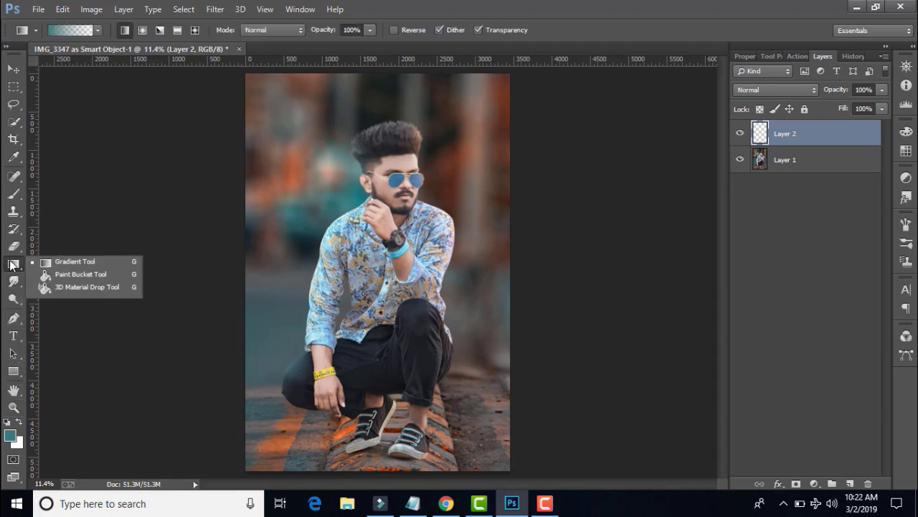
pyautogui.click(72, 262)
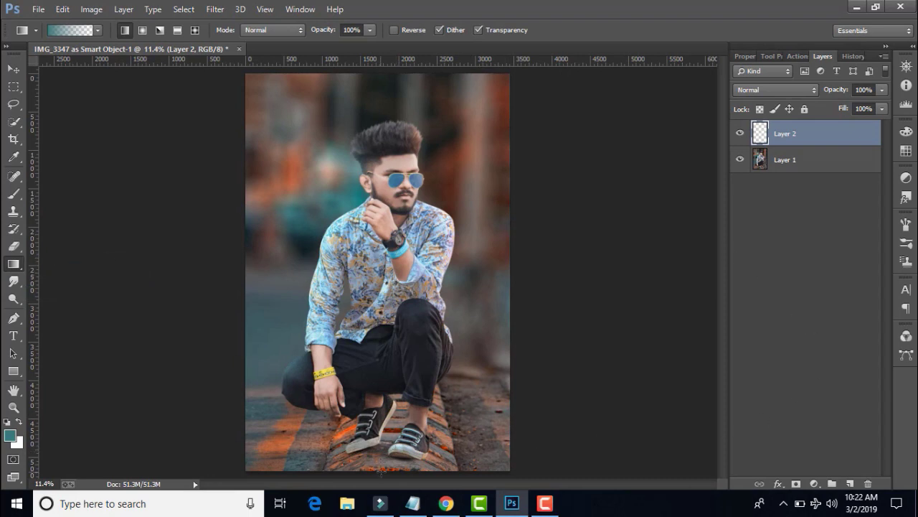
pyautogui.moveTo(144, 462); pyautogui.dragTo(380, 468)
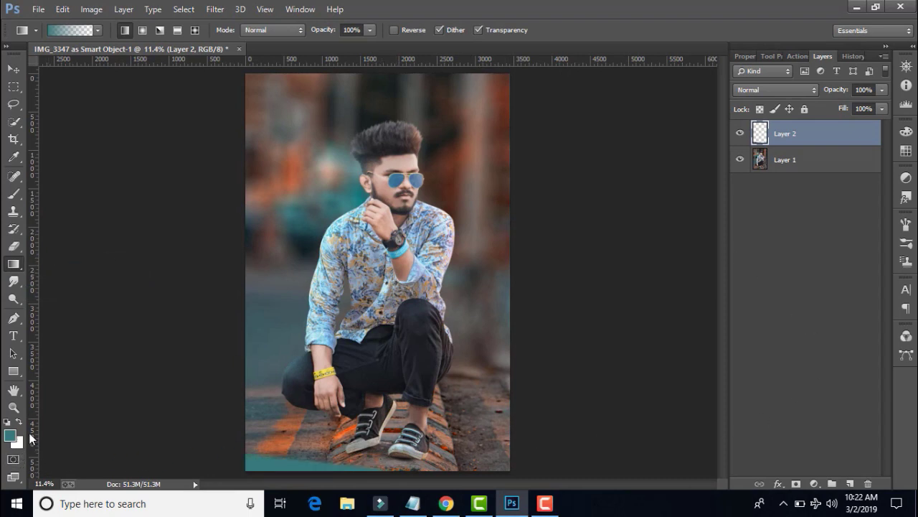
pyautogui.hotkey('ctrl', 'z')
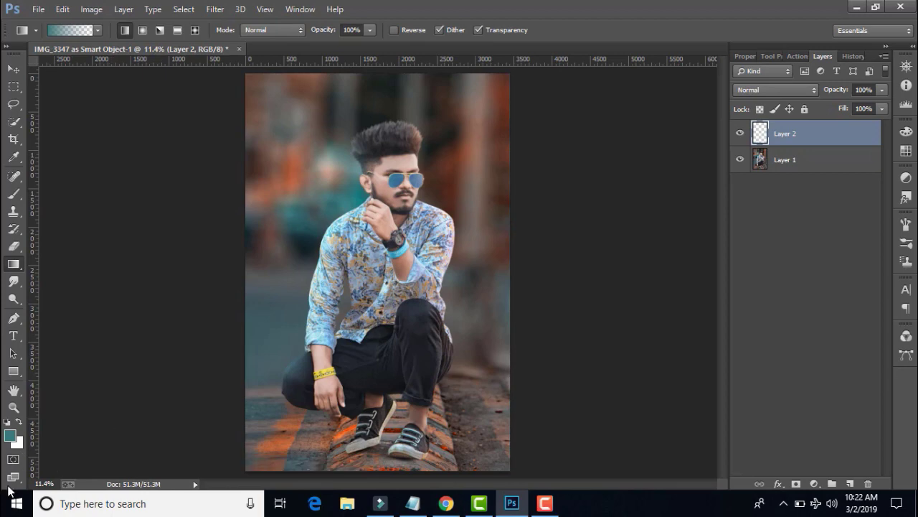
pyautogui.click(9, 436)
# Draw a near-black gradient fade over the photo's bottom and stretch it into place
pyautogui.click(681, 296)
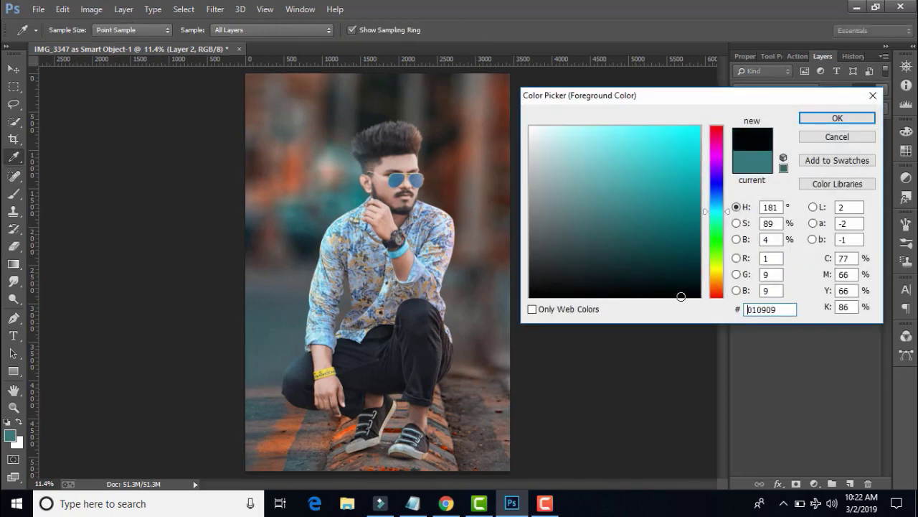
pyautogui.click(836, 119)
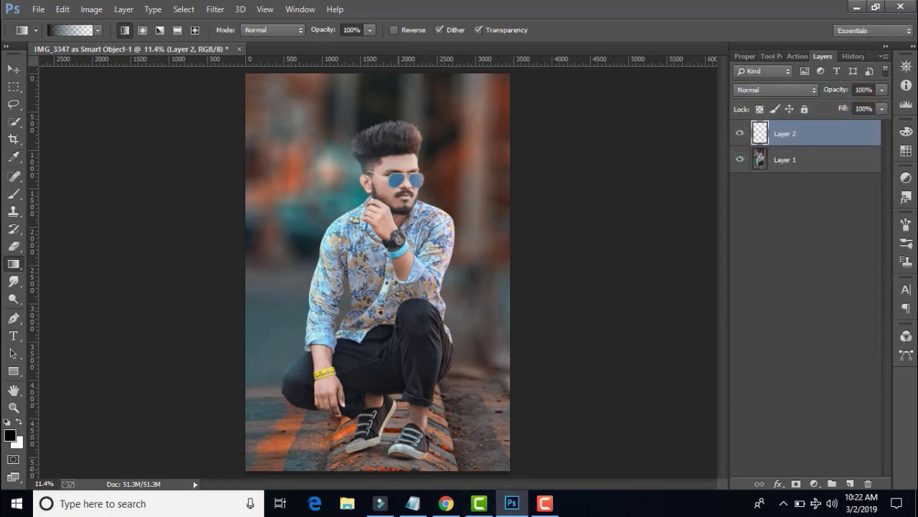
pyautogui.moveTo(377, 459); pyautogui.dragTo(378, 354)
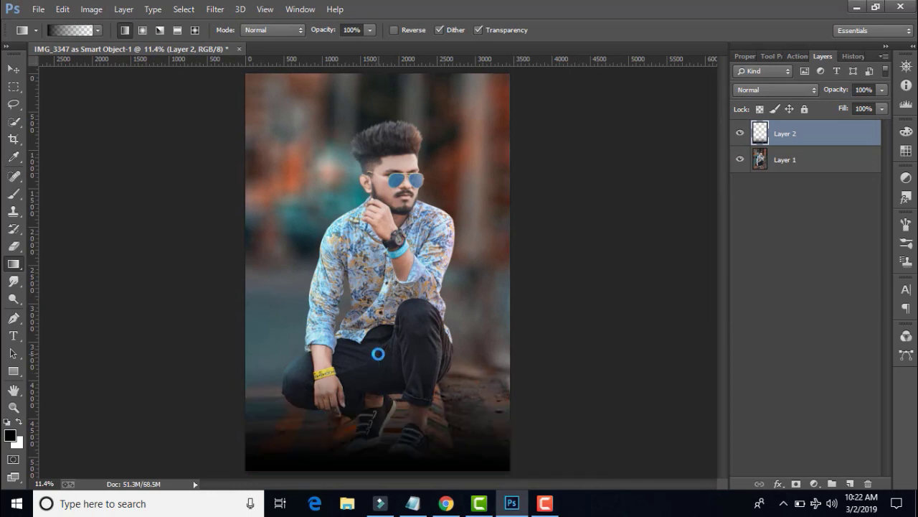
pyautogui.hotkey('ctrl', 't')
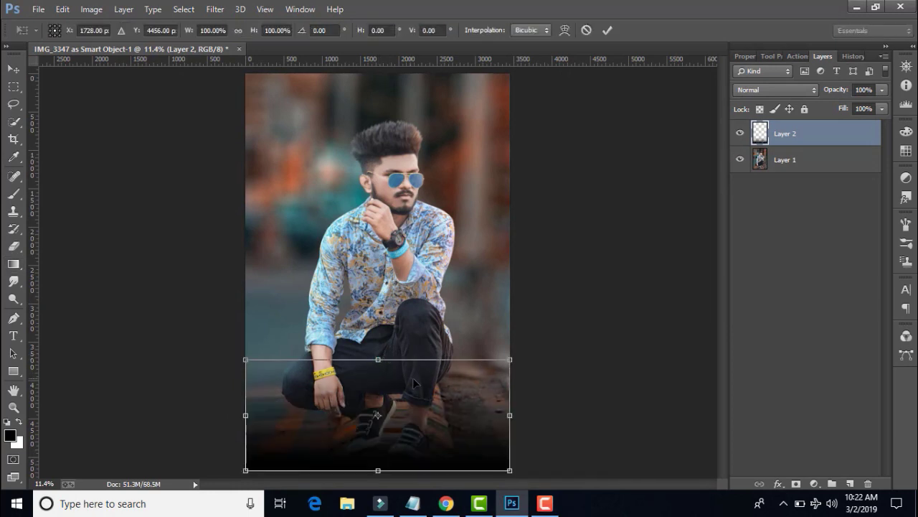
pyautogui.moveTo(510, 357); pyautogui.dragTo(737, 262)
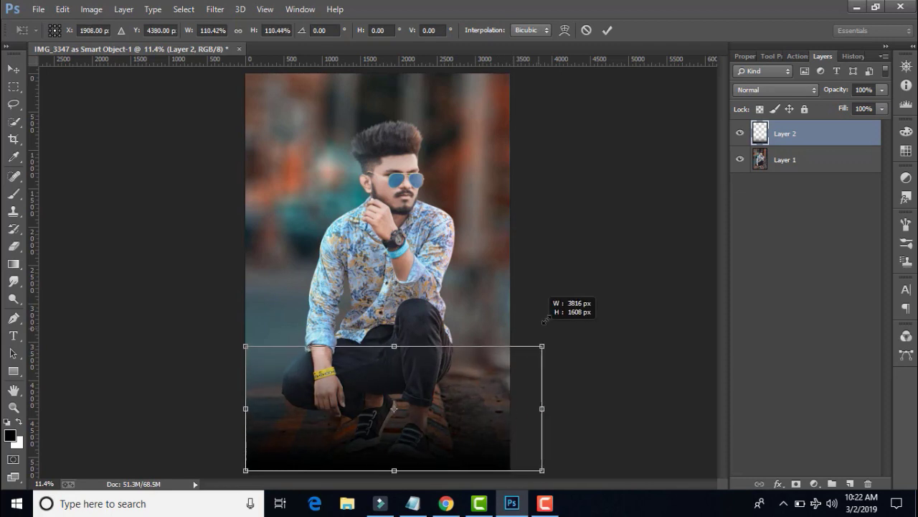
pyautogui.moveTo(549, 367); pyautogui.dragTo(502, 465)
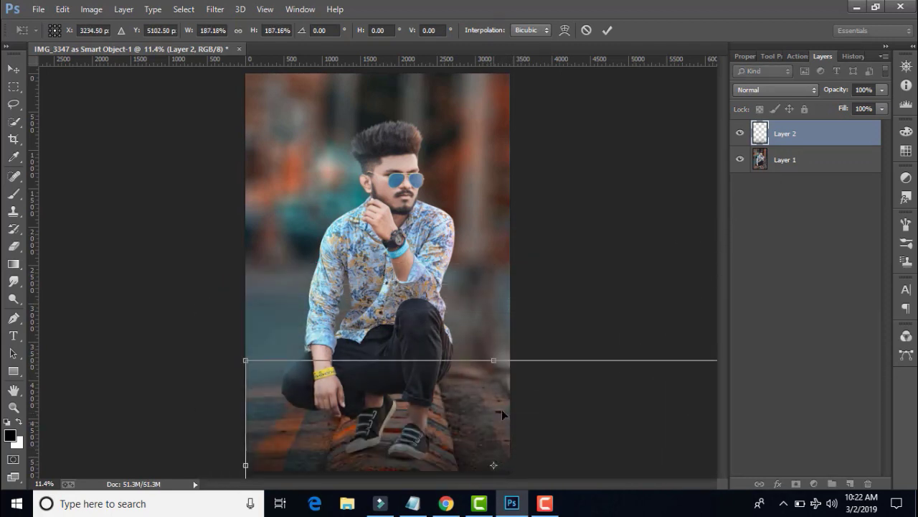
# Commit the transform and merge all visible layers into Layer 2
pyautogui.click(607, 30)
pyautogui.press('g')
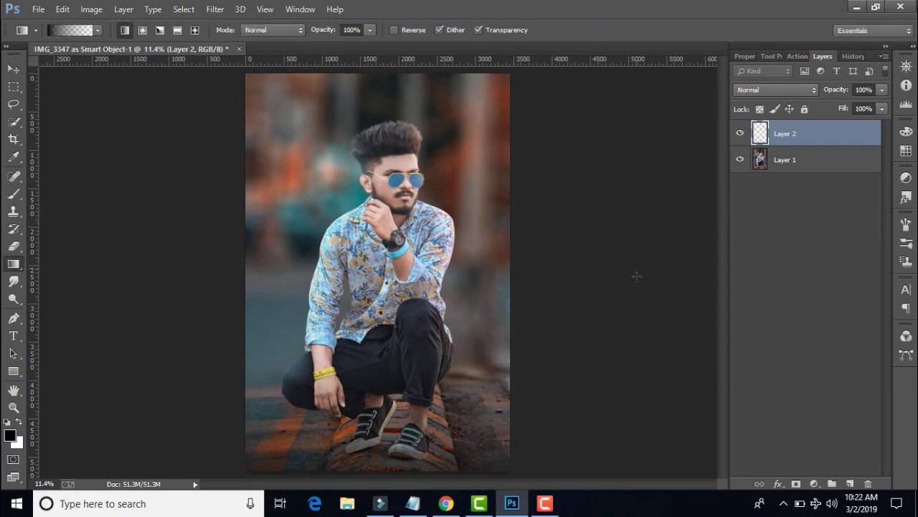
pyautogui.rightClick(787, 131)
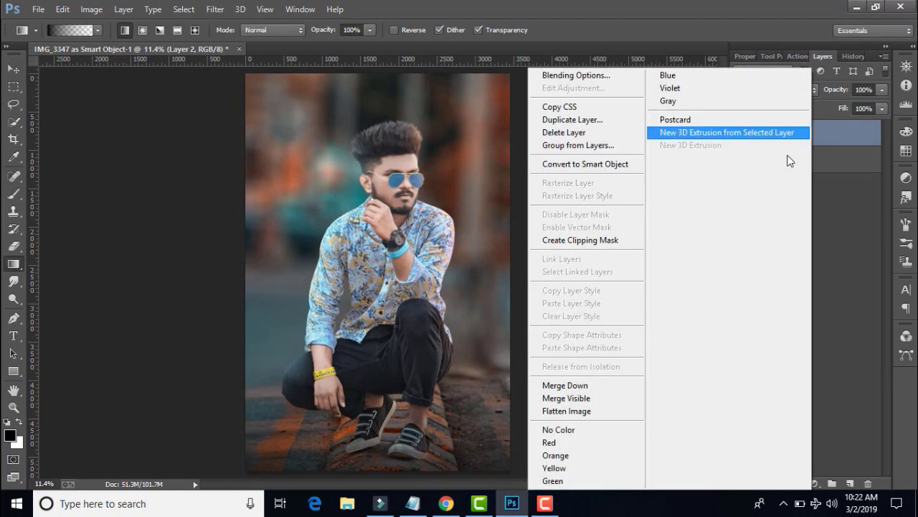
pyautogui.click(596, 399)
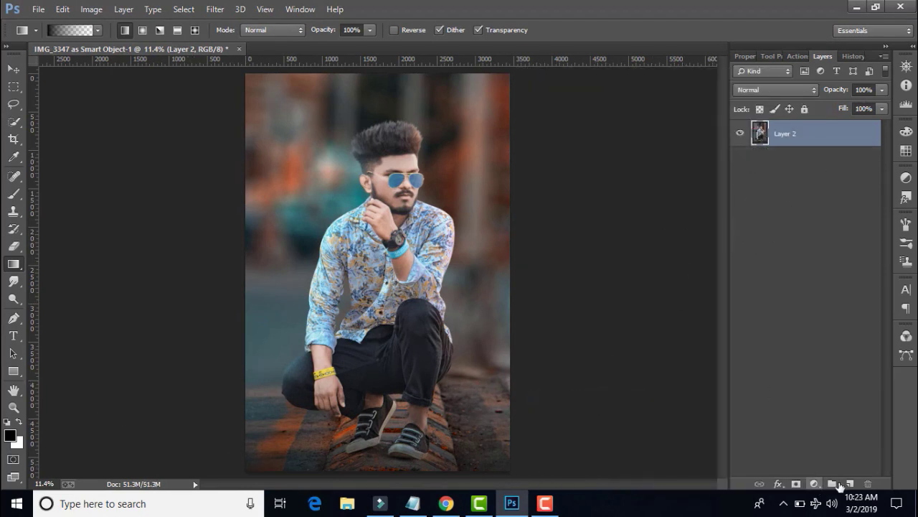
# Add a new layer and fill it with a teal sampled from the photo
pyautogui.click(850, 484)
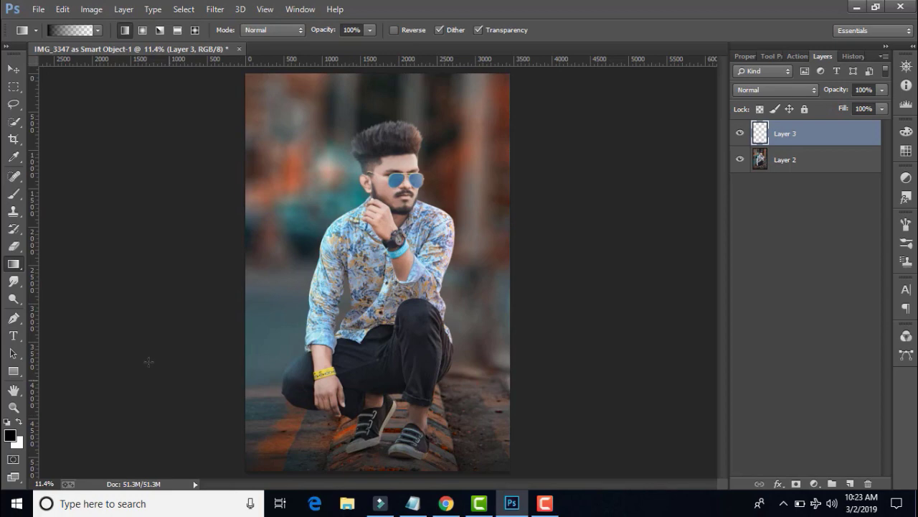
pyautogui.rightClick(14, 264)
pyautogui.click(76, 274)
pyautogui.click(10, 434)
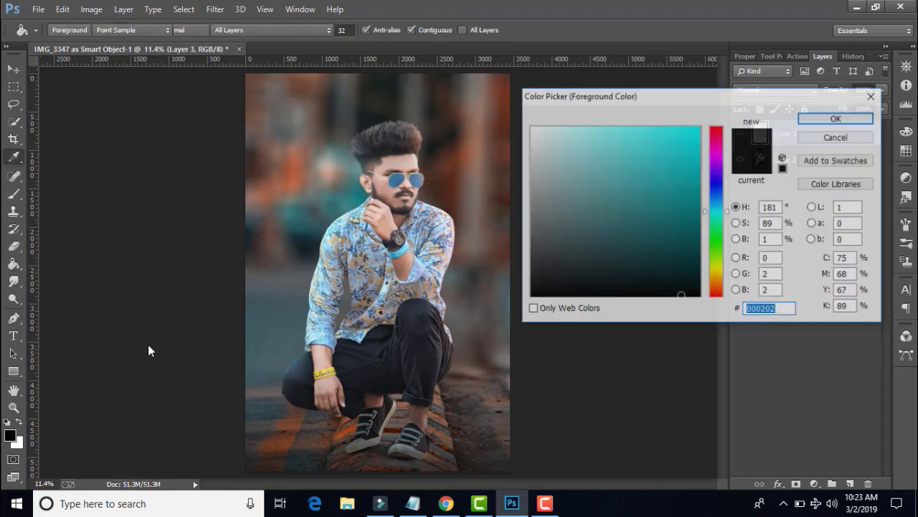
pyautogui.click(344, 194)
pyautogui.click(837, 117)
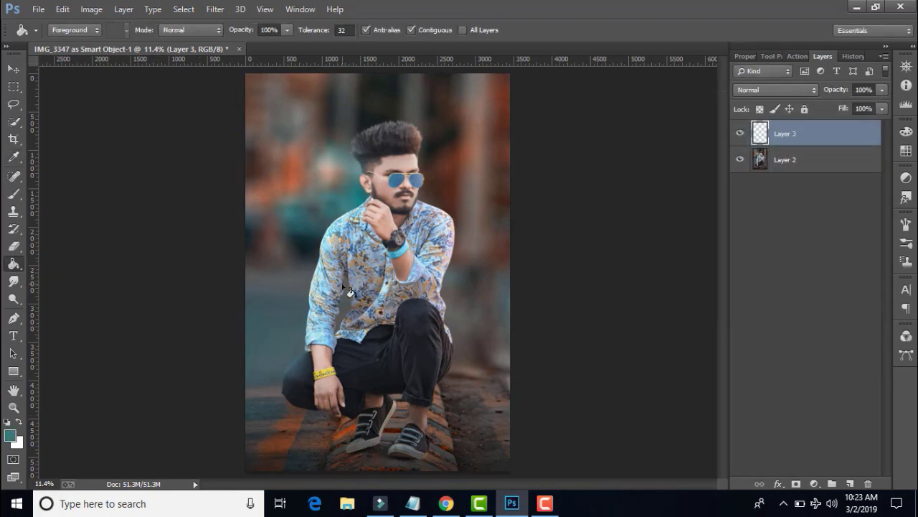
pyautogui.click(445, 251)
# Set the teal layer to 3% opacity and merge all visible layers into Layer 3
pyautogui.click(864, 89)
pyautogui.write('3')
pyautogui.rightClick(825, 131)
pyautogui.click(567, 396)
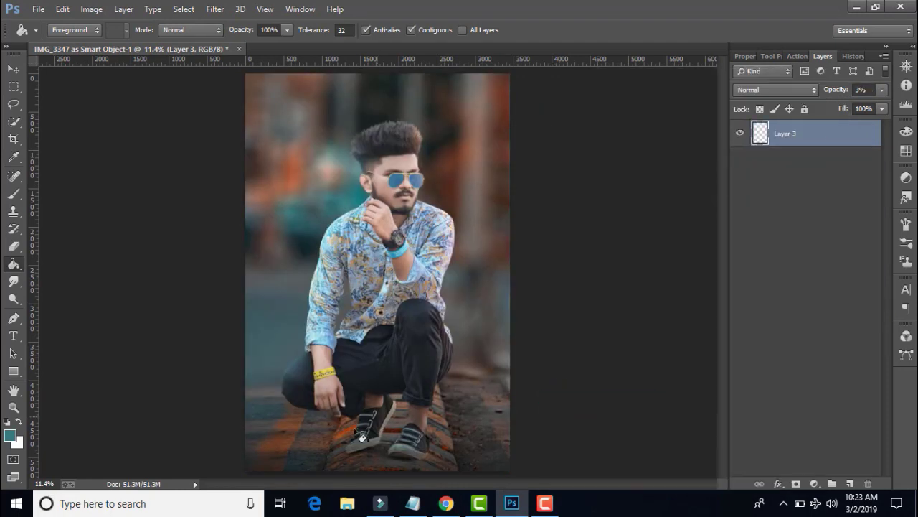
pyautogui.press('z')
pyautogui.click(215, 8)
pyautogui.click(246, 87)
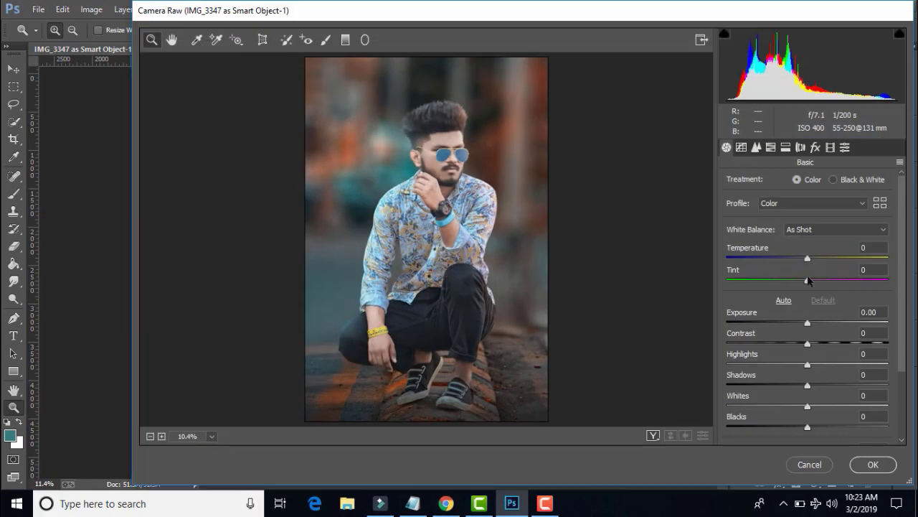
# In Camera Raw Basic, set Temperature -3, Tint -8 and Contrast +8
pyautogui.moveTo(808, 280)
pyautogui.mouseDown()
pyautogui.moveTo(799, 276)
pyautogui.moveTo(805, 262)
pyautogui.mouseUp()
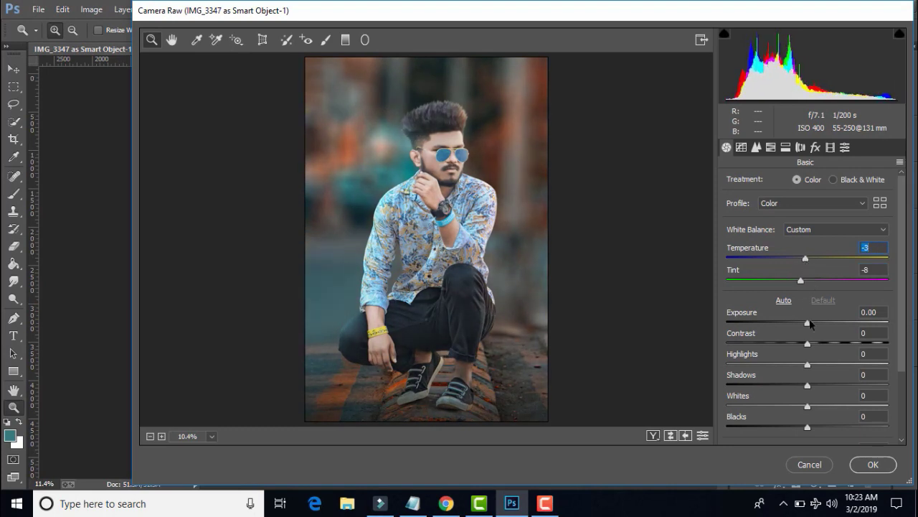
pyautogui.moveTo(806, 345); pyautogui.dragTo(813, 343)
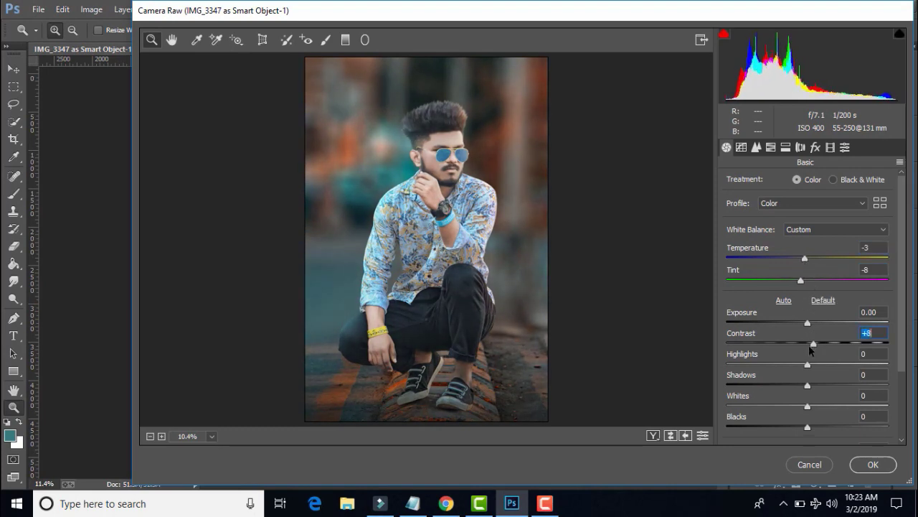
pyautogui.scroll(-1, 813, 371)
pyautogui.scroll(-1, 812, 371)
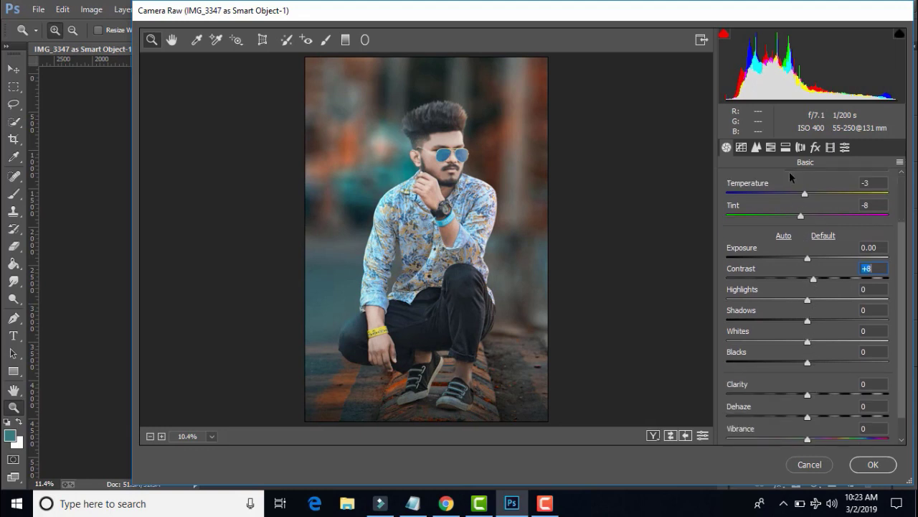
pyautogui.click(771, 147)
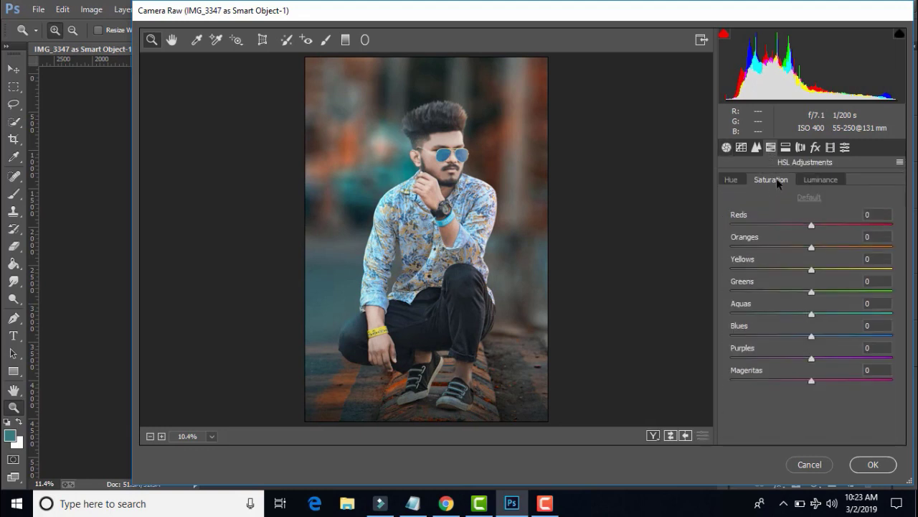
# Shift hues: Reds +13, Oranges +9, Yellows -18, Aquas +7, Blues -7
pyautogui.click(732, 181)
pyautogui.moveTo(810, 335)
pyautogui.mouseDown()
pyautogui.moveTo(803, 333)
pyautogui.moveTo(819, 315)
pyautogui.mouseUp()
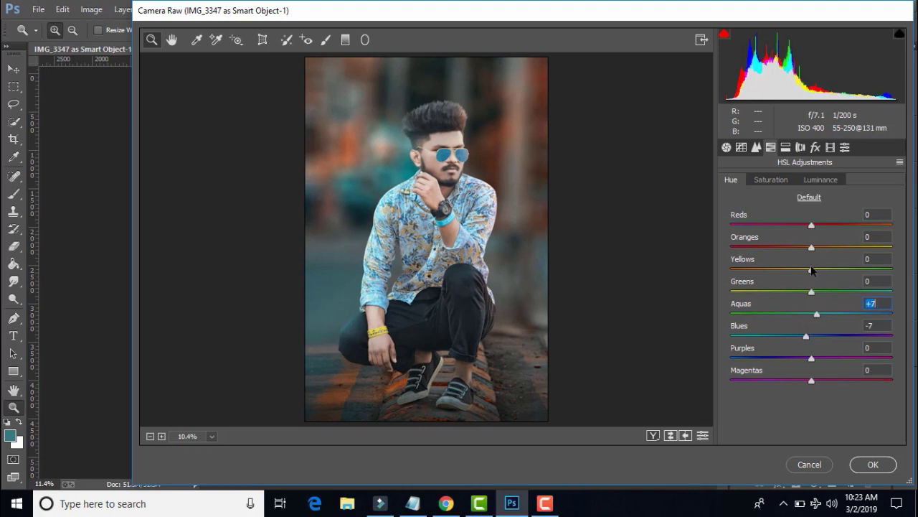
pyautogui.moveTo(812, 270)
pyautogui.mouseDown()
pyautogui.moveTo(791, 270)
pyautogui.moveTo(802, 291)
pyautogui.mouseUp()
pyautogui.moveTo(811, 247); pyautogui.dragTo(824, 228)
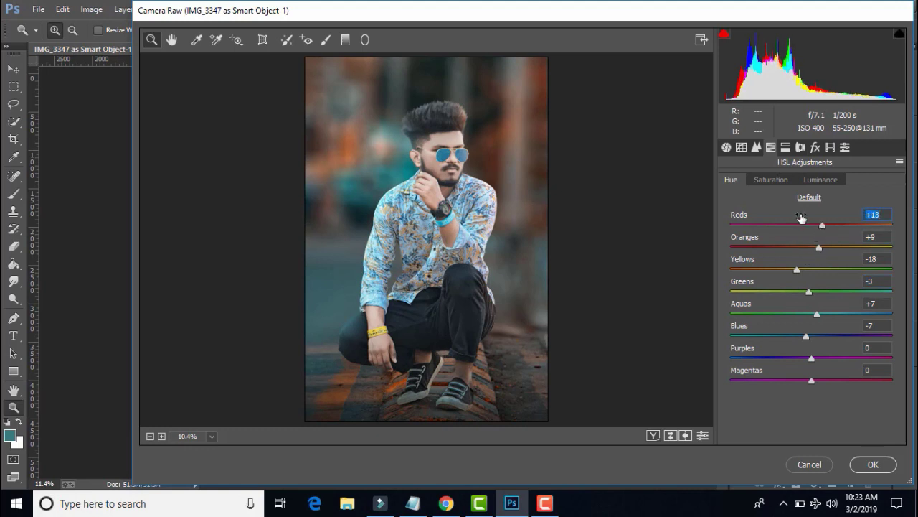
# Lower Oranges saturation to -3 and raise Aquas luminance to +9
pyautogui.click(784, 182)
pyautogui.moveTo(815, 248); pyautogui.dragTo(809, 247)
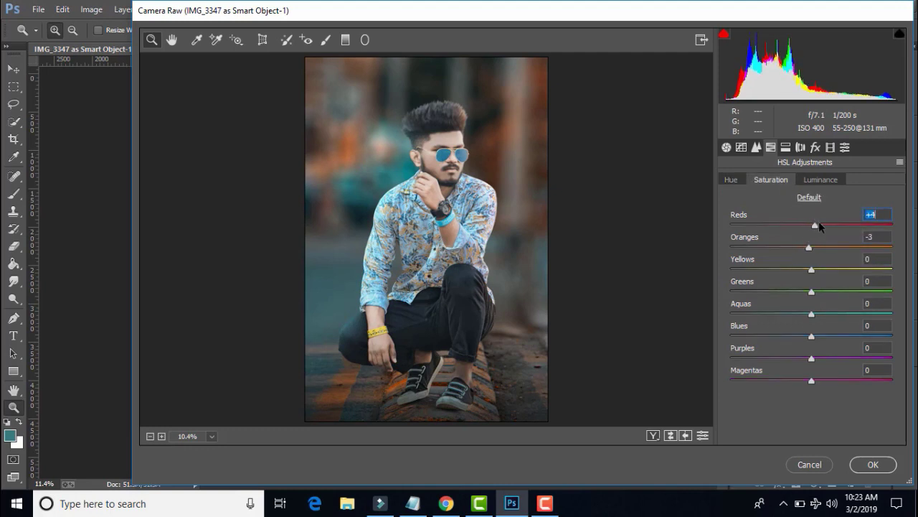
pyautogui.click(816, 181)
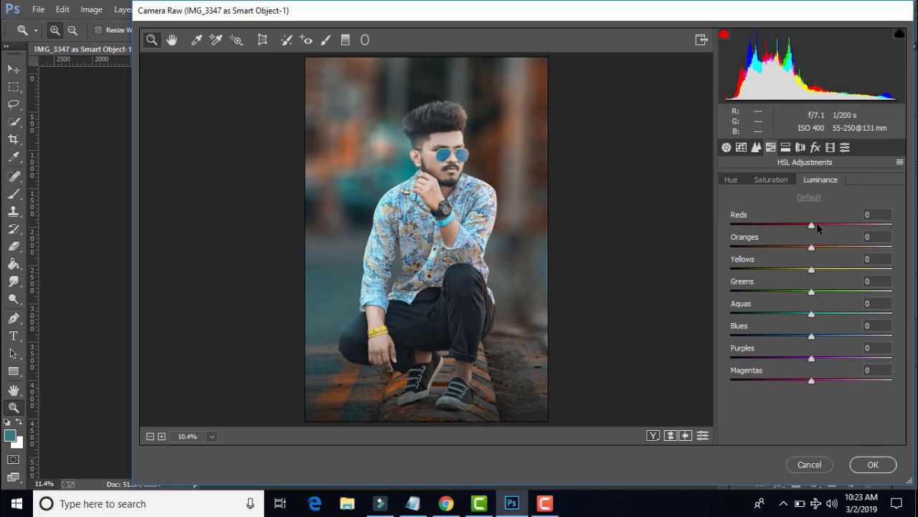
pyautogui.moveTo(813, 315); pyautogui.dragTo(818, 305)
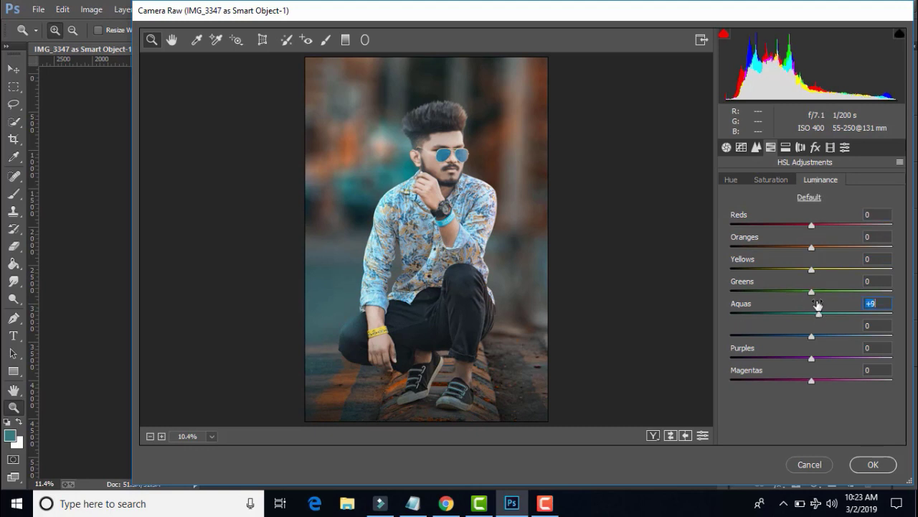
# Split-tone highlights to hue 182, saturation 5, and shadows to hue 12, saturation 3
pyautogui.click(786, 147)
pyautogui.moveTo(732, 203); pyautogui.dragTo(800, 202)
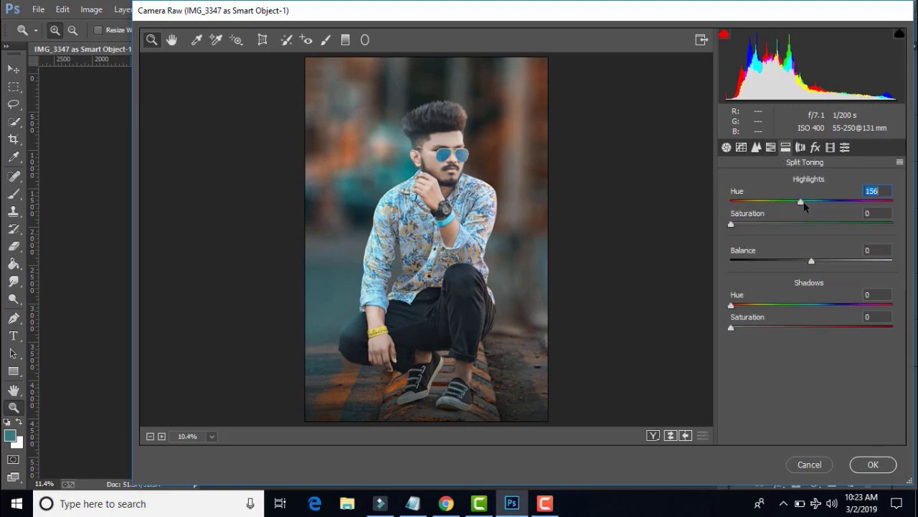
pyautogui.moveTo(740, 227); pyautogui.dragTo(740, 226)
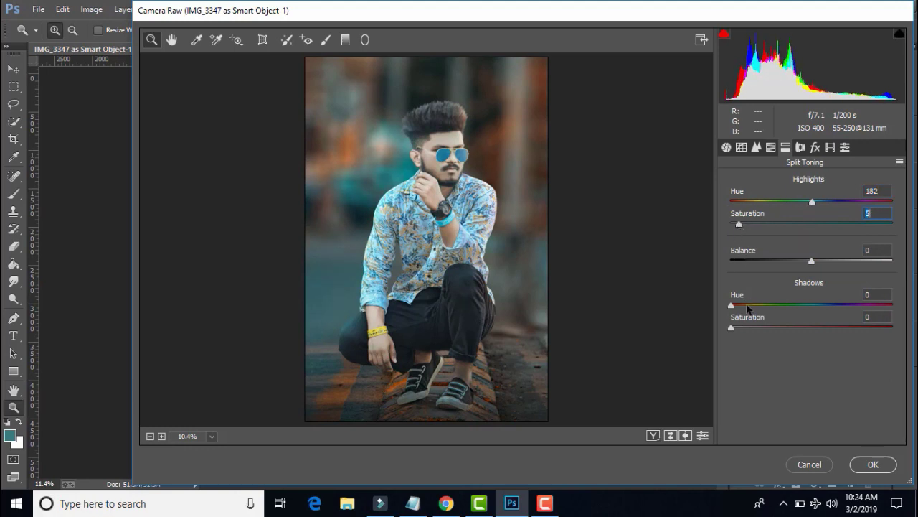
pyautogui.moveTo(732, 305); pyautogui.dragTo(739, 327)
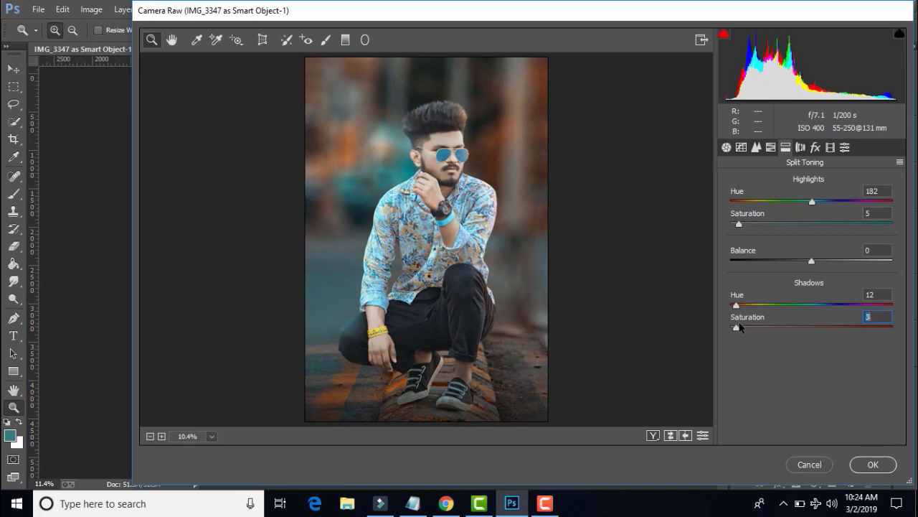
# In Calibration set Blue Primary hue +20, Green Primary hue +29 and Red Primary hue -6
pyautogui.click(817, 147)
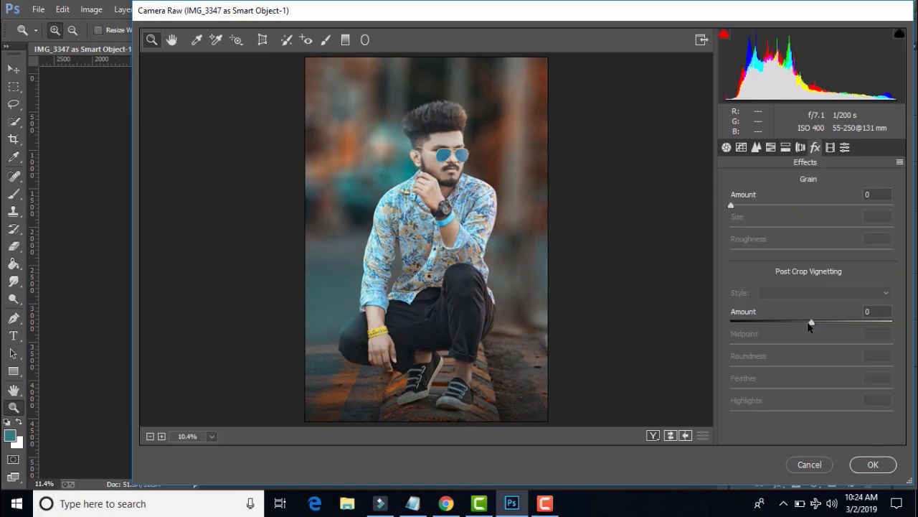
pyautogui.click(830, 147)
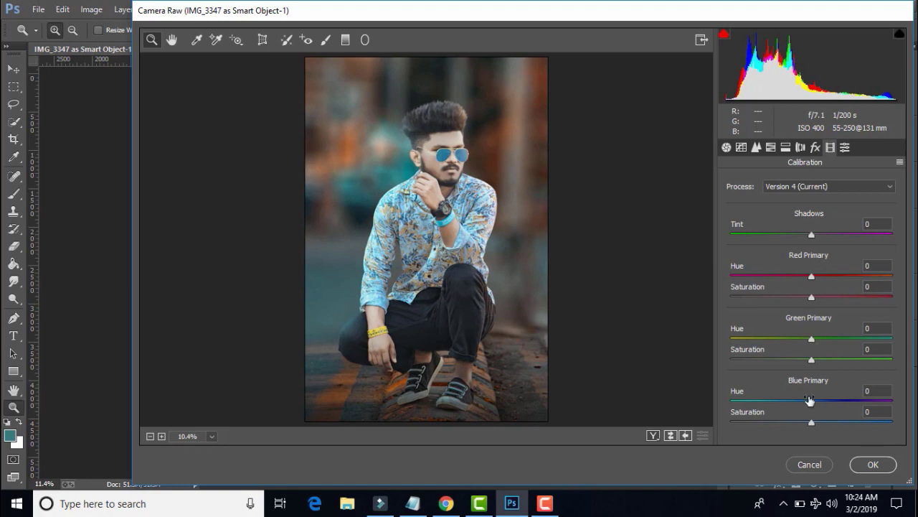
pyautogui.moveTo(809, 404)
pyautogui.mouseDown()
pyautogui.moveTo(799, 402)
pyautogui.moveTo(839, 401)
pyautogui.moveTo(820, 400)
pyautogui.moveTo(807, 421)
pyautogui.mouseUp()
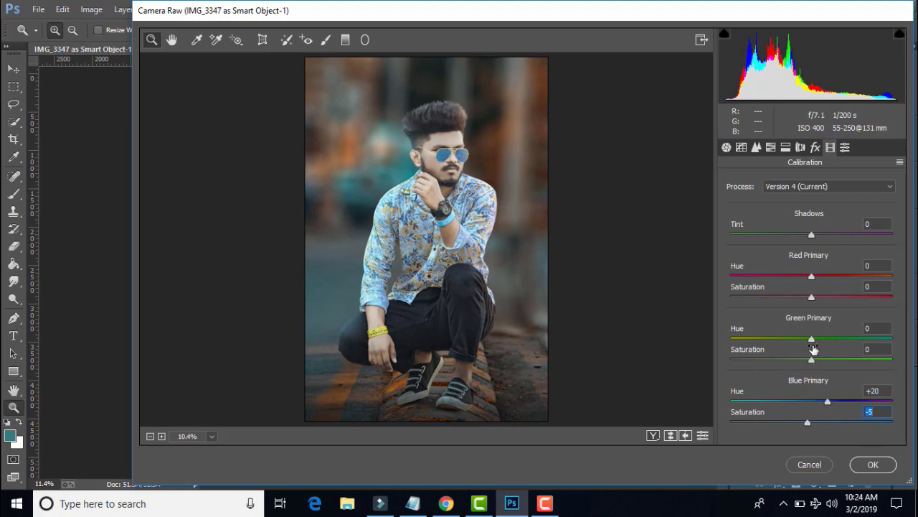
pyautogui.moveTo(801, 336)
pyautogui.mouseDown()
pyautogui.moveTo(847, 342)
pyautogui.moveTo(807, 359)
pyautogui.mouseUp()
pyautogui.moveTo(811, 277)
pyautogui.mouseDown()
pyautogui.moveTo(854, 280)
pyautogui.moveTo(806, 280)
pyautogui.mouseUp()
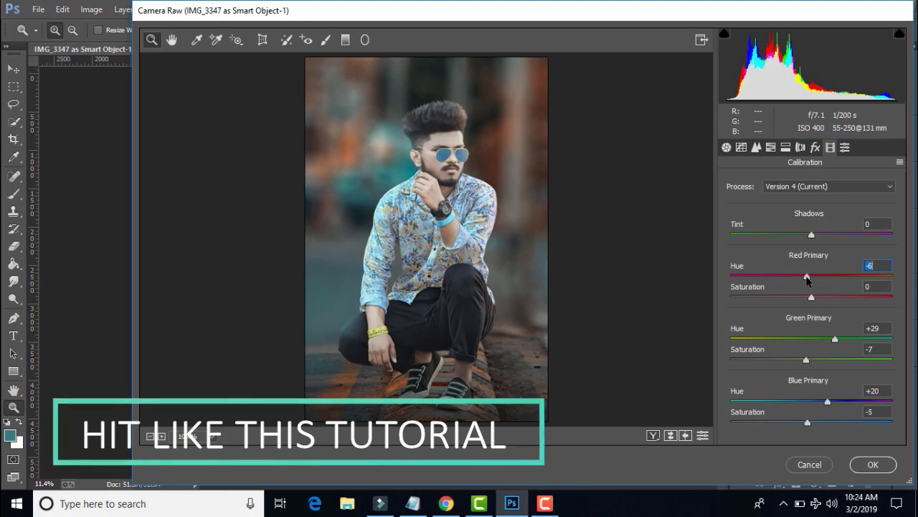
# Add a Highlight Priority post-crop vignette with Amount -5 and Midpoint 48
pyautogui.click(815, 147)
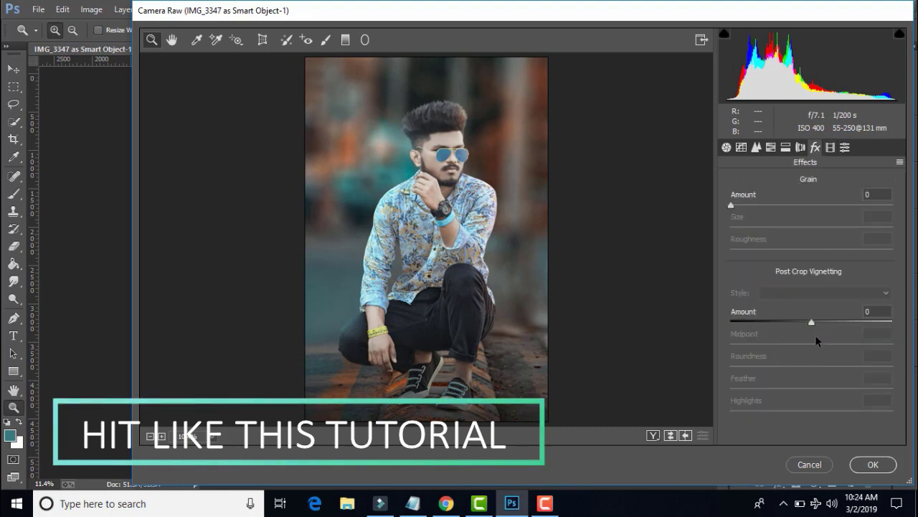
pyautogui.moveTo(812, 321)
pyautogui.mouseDown()
pyautogui.moveTo(803, 322)
pyautogui.moveTo(812, 321)
pyautogui.mouseUp()
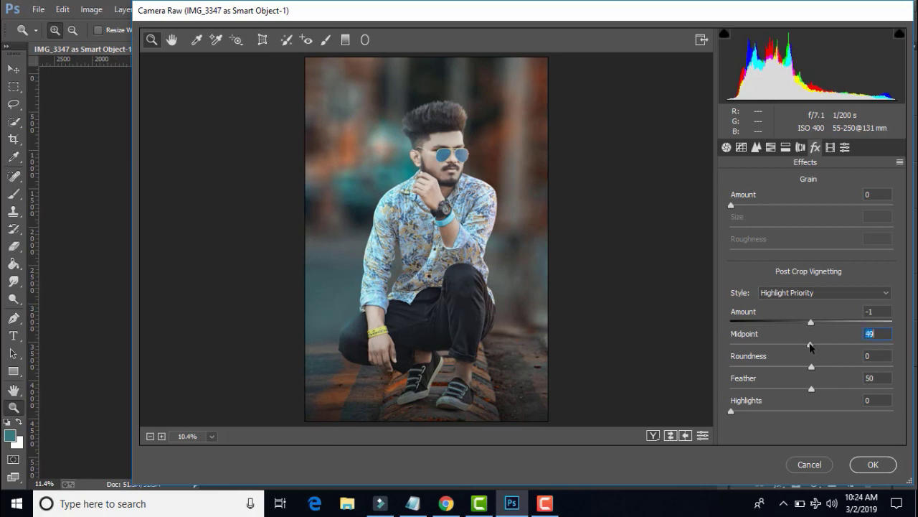
pyautogui.moveTo(811, 322); pyautogui.dragTo(807, 322)
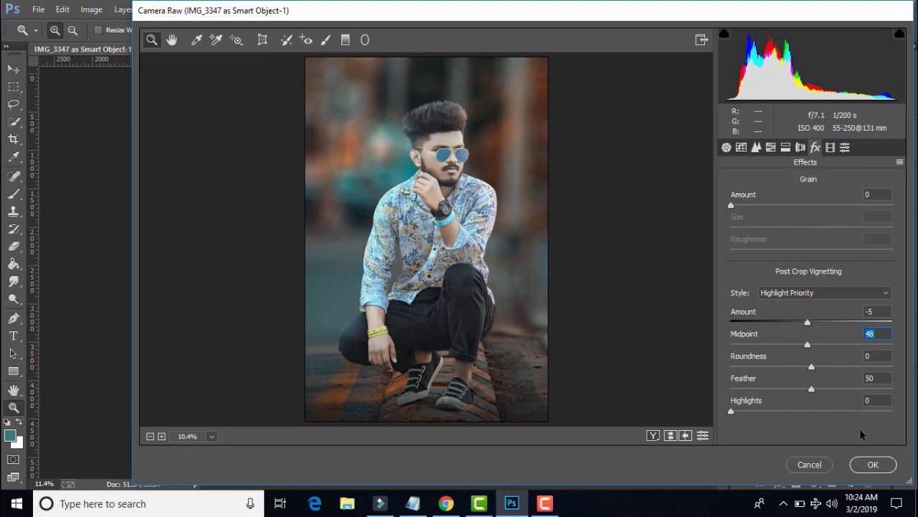
# Compare the before/after preview, then apply the Camera Raw grade to Layer 3
pyautogui.click(671, 436)
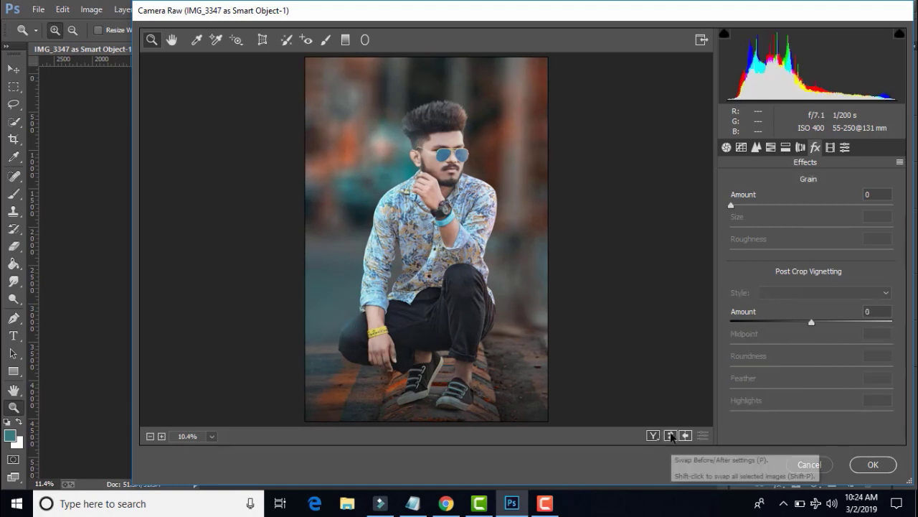
pyautogui.click(670, 437)
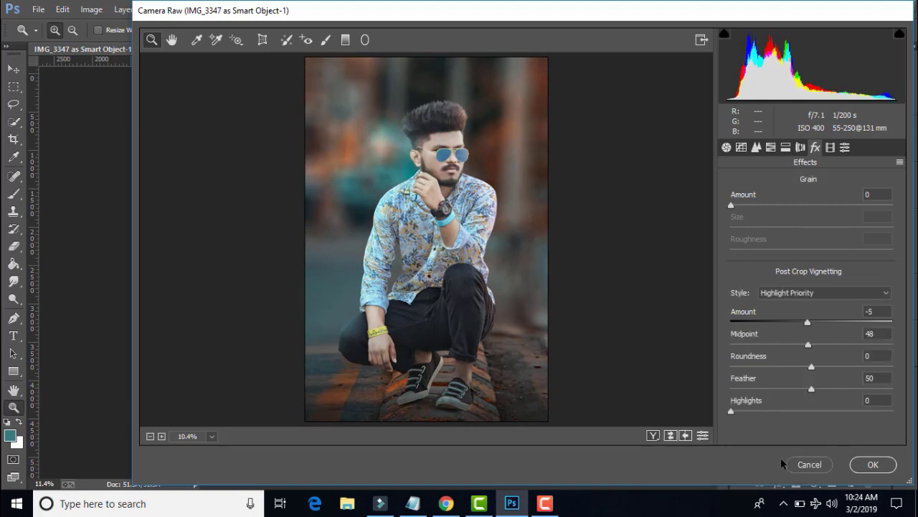
pyautogui.click(865, 465)
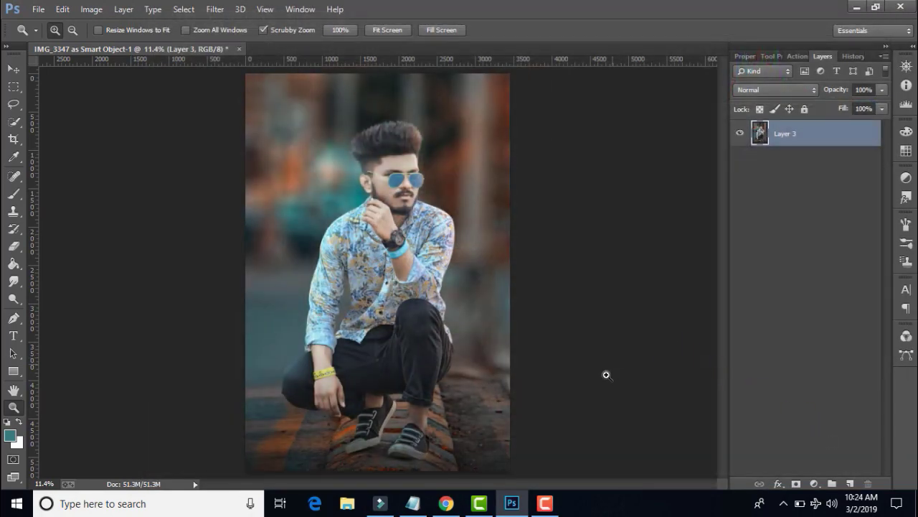